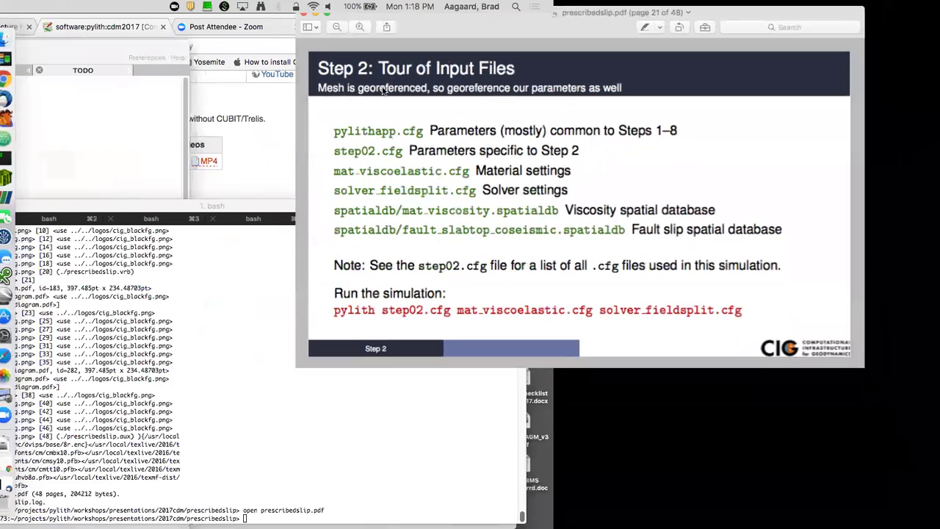
- Open pylithapp.cfg in a new tab and enlarge its text
key("super+shift+bracketleft")
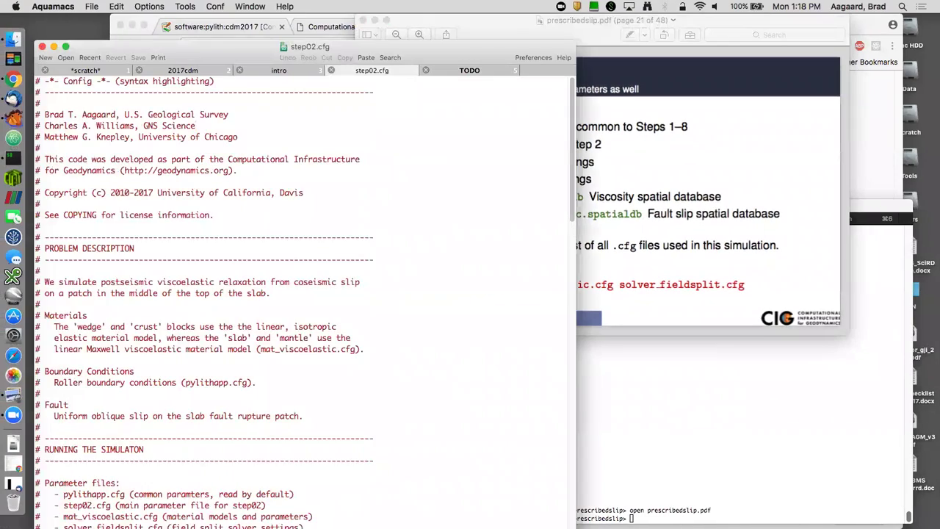
key("ctrl+x")
key("ctrl+f")
type("pylith/examples/3d/subduction/pylithapp.cfg")
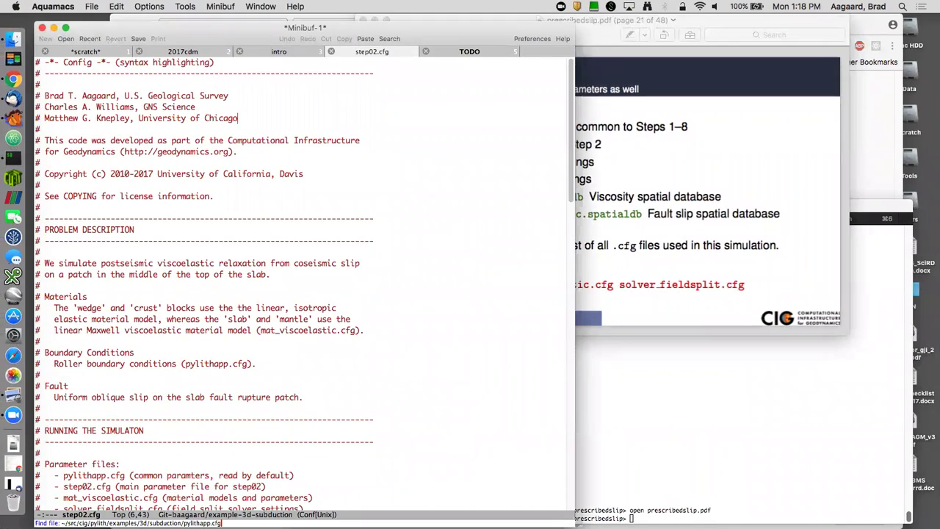
key("Return")
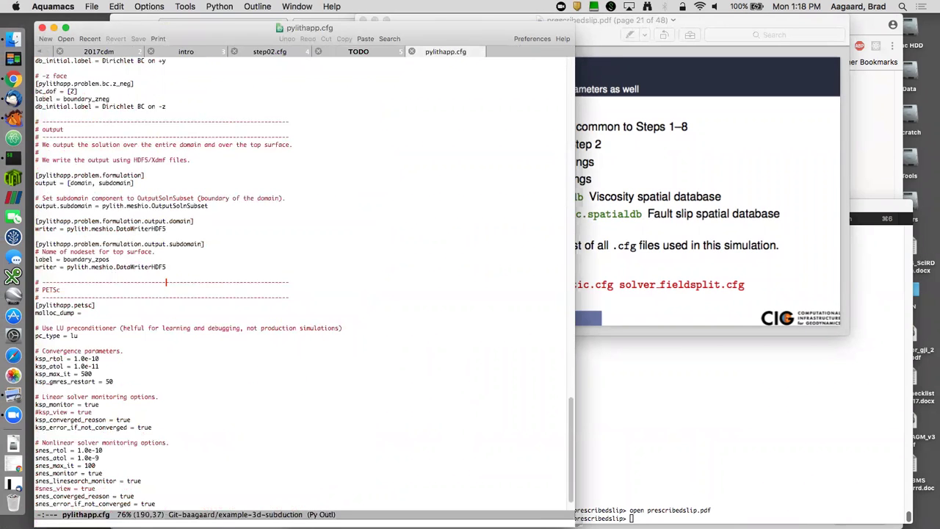
left_click(369, 136)
key("super+plus")
- Highlight the [pylithapp.journal.info] section header line
scroll(384, 130, "up", 20)
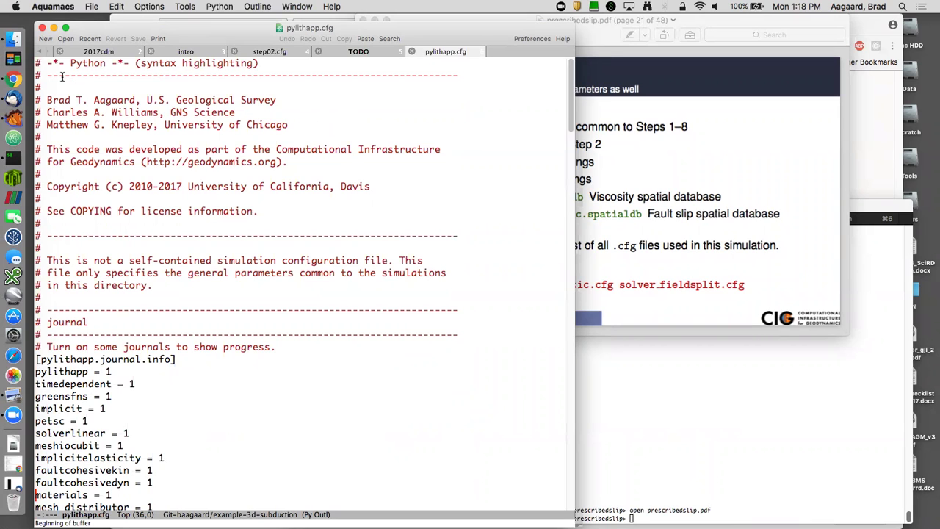
scroll(113, 94, "down", 5)
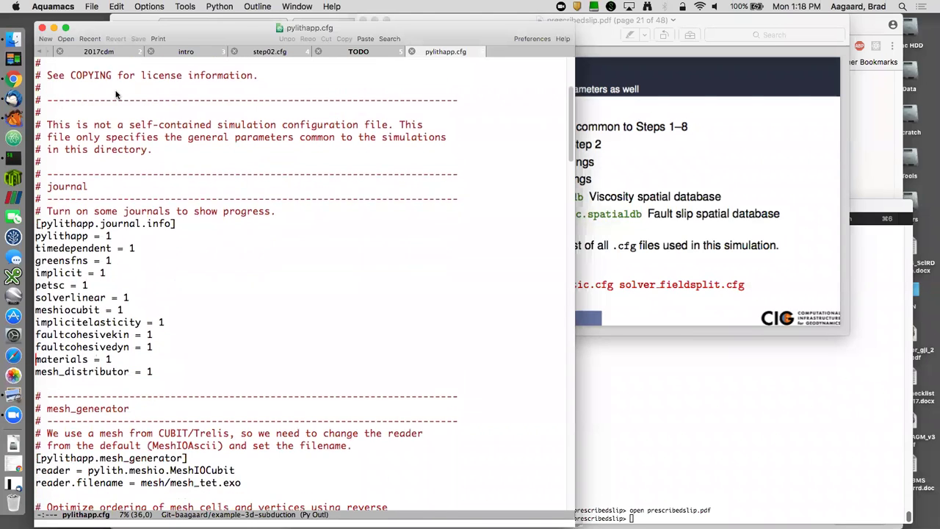
scroll(115, 94, "down", 3)
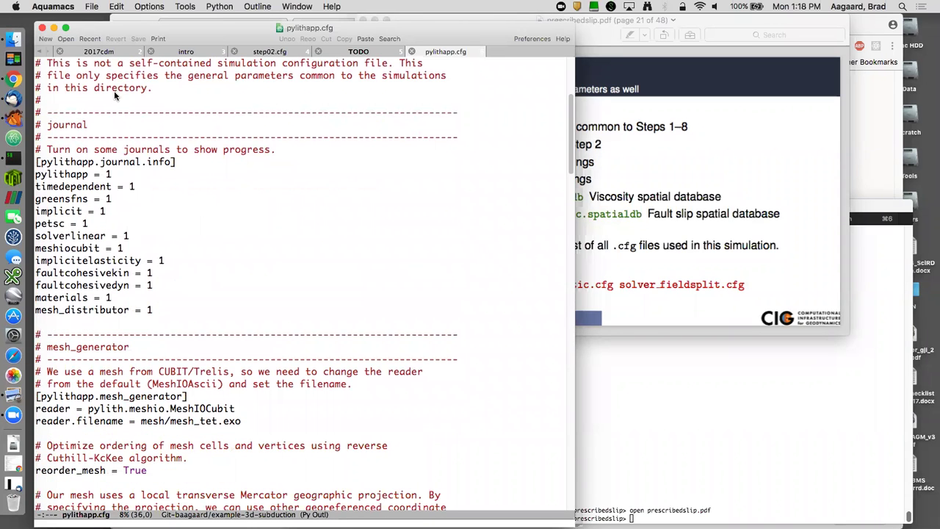
scroll(115, 90, "down", 3)
double_click(102, 125)
triple_click(102, 125)
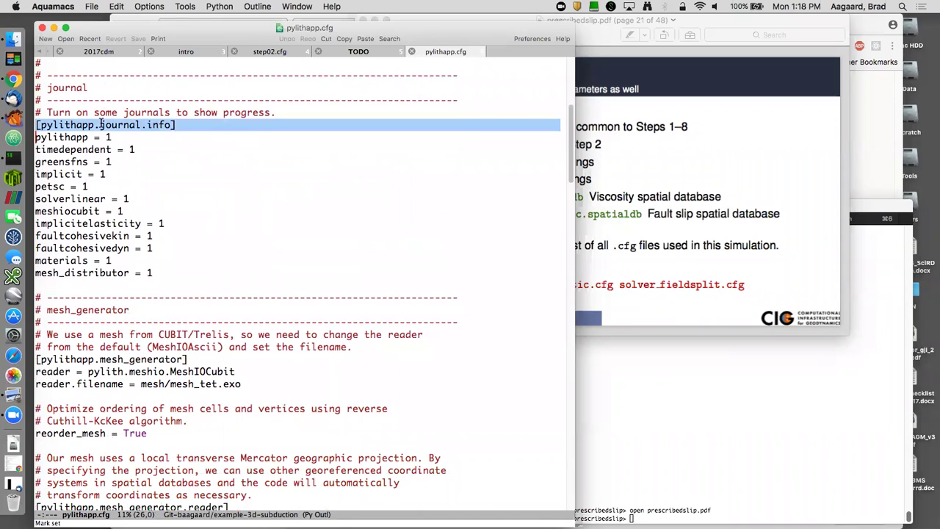
- Change 'Python' to 'Config' in the first-line -*- mode comment
scroll(207, 121, "up", 7)
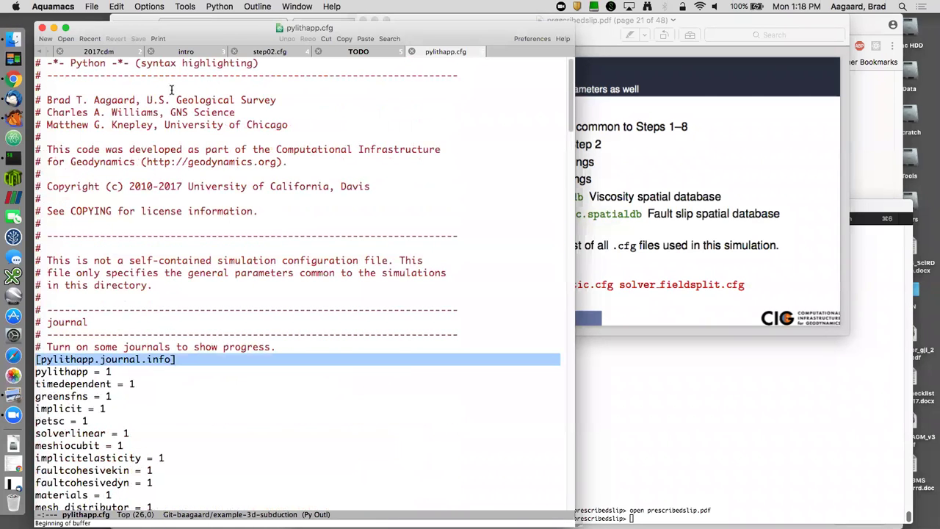
double_click(93, 64)
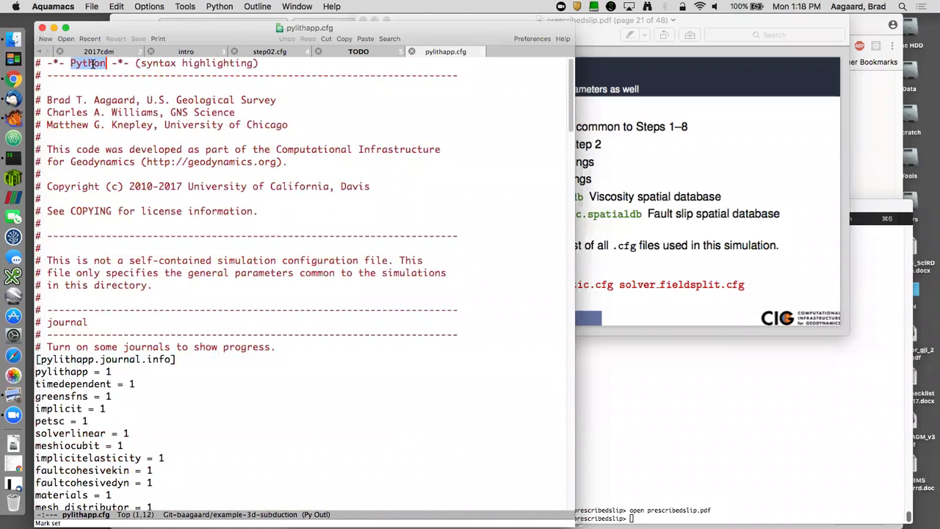
type("Config")
key("BackSpace")
key("BackSpace")
key("BackSpace")
key("BackSpace")
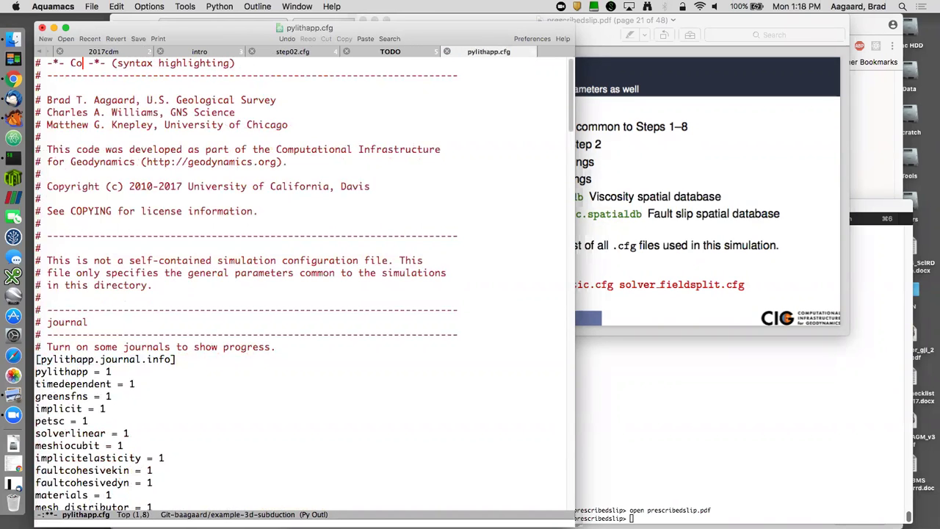
type("nfig")
- Kill the pylithapp.cfg buffer, reopen it with C-x C-f, and zoom to 160%
key("ctrl+x")
key("k")
key("Return")
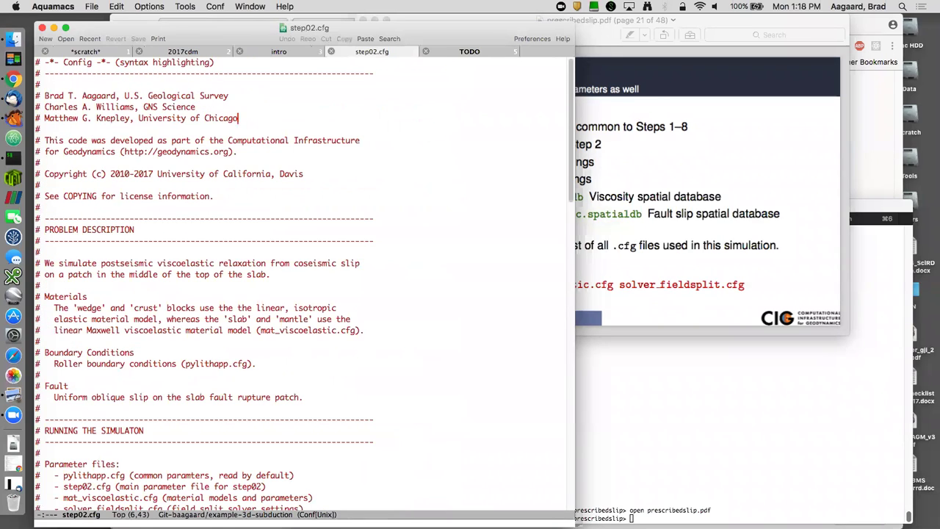
key("ctrl+x")
key("ctrl+f")
type("pylithapp.cfg")
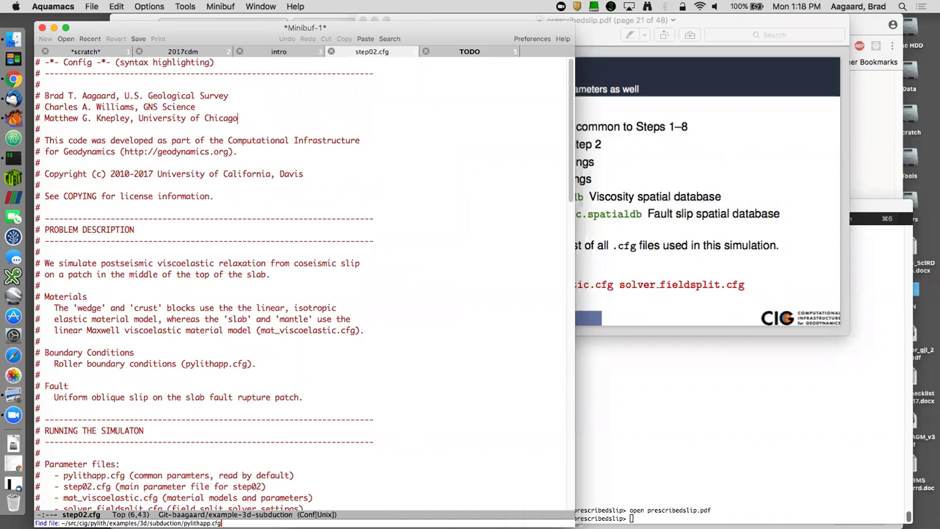
key("Return")
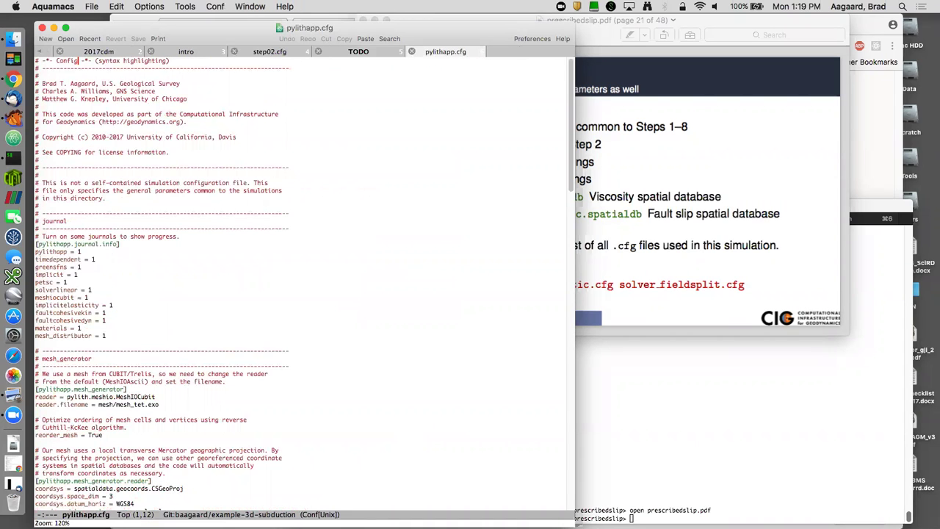
key("super+equal")
key("super+equal")
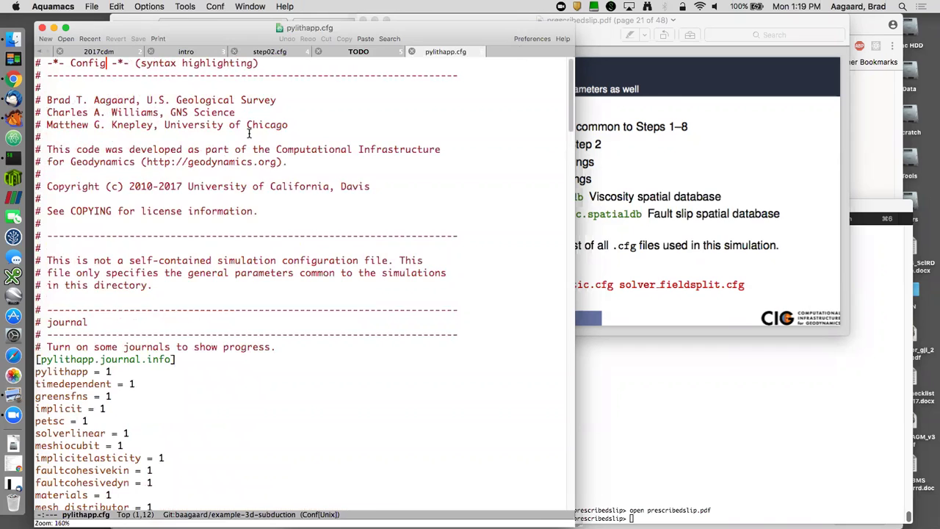
scroll(253, 139, "down", 5)
double_click(121, 236)
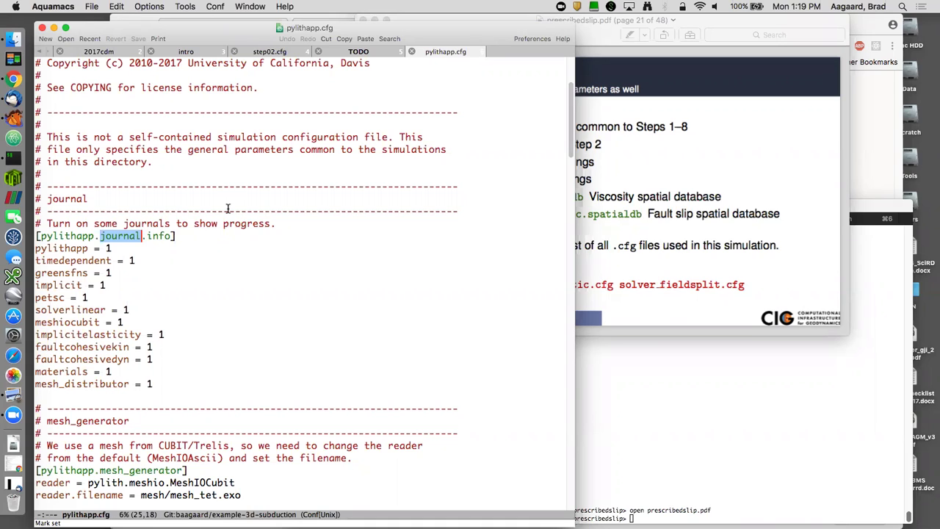
triple_click(62, 249)
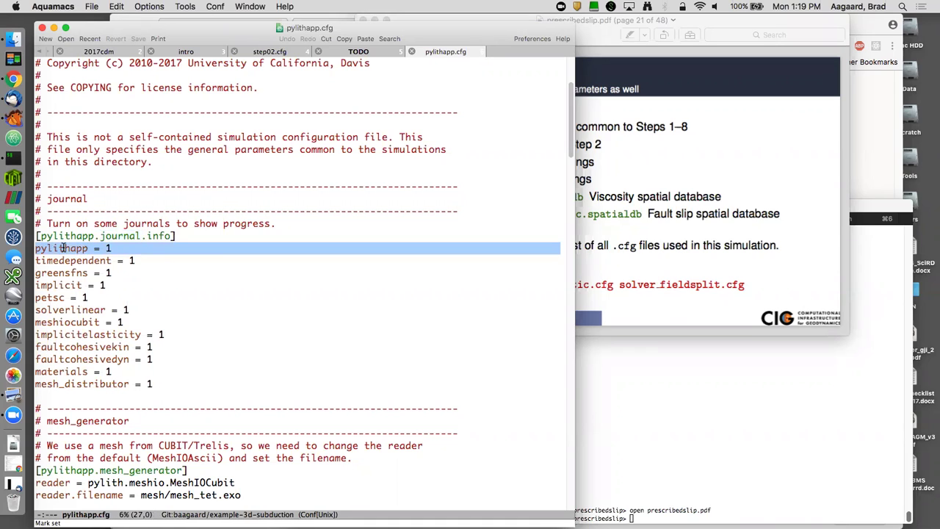
double_click(64, 261)
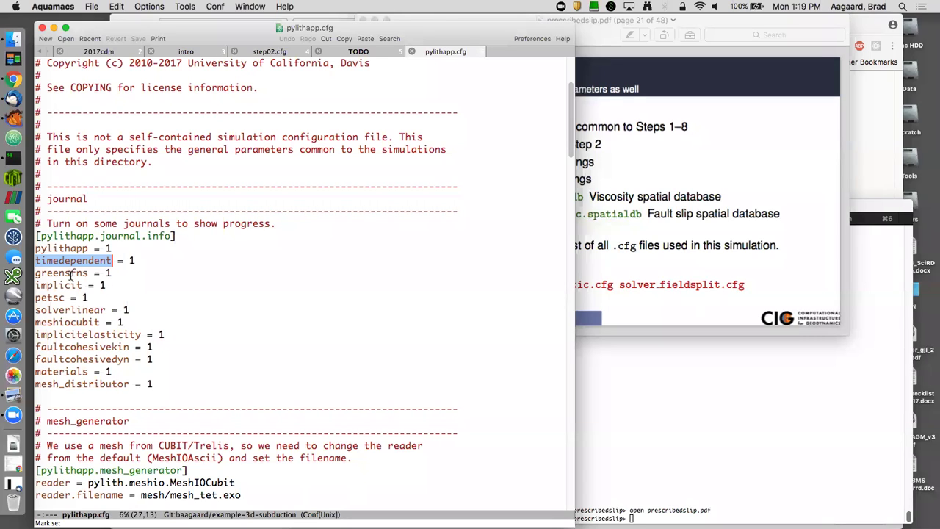
left_click(62, 371)
double_click(63, 371)
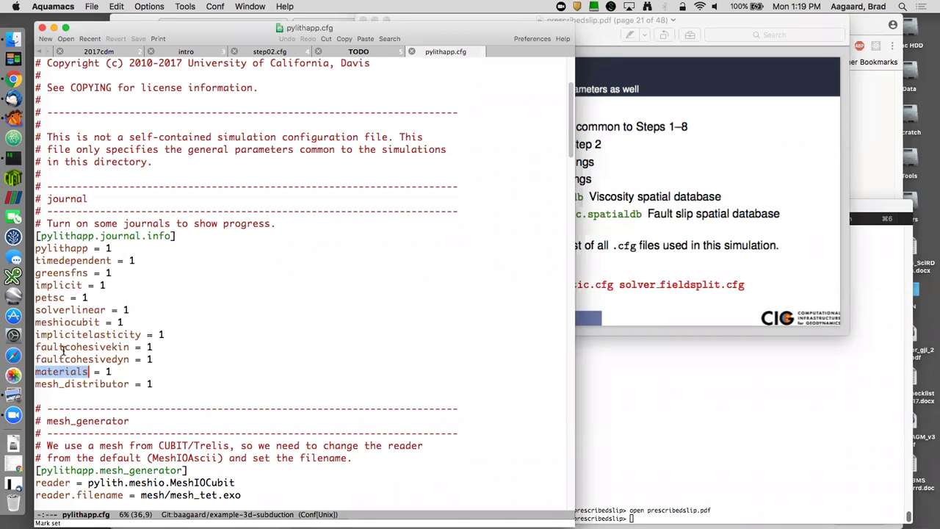
triple_click(63, 348)
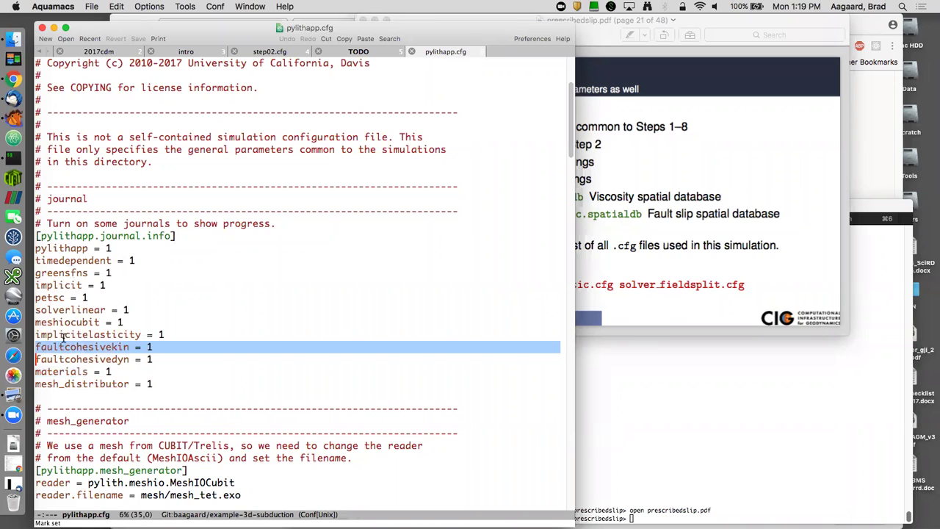
double_click(63, 334)
double_click(63, 322)
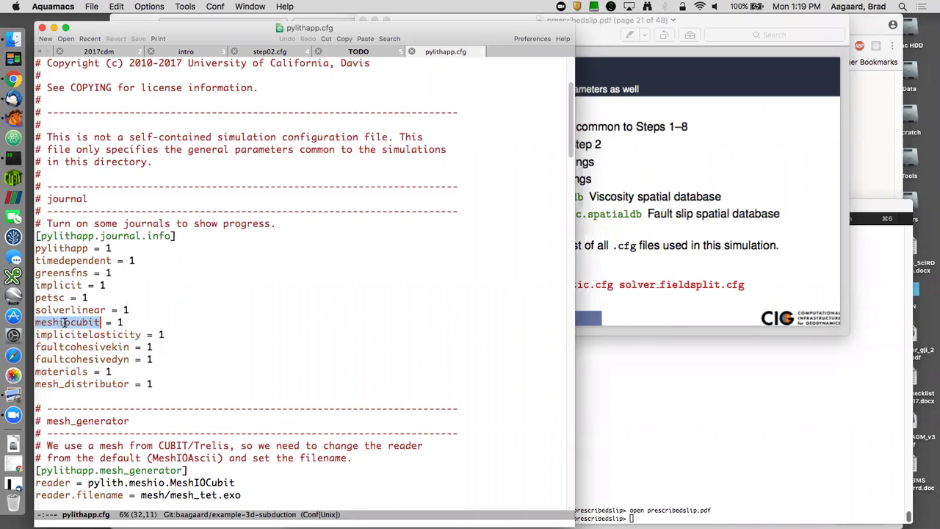
left_click(59, 321)
double_click(60, 321)
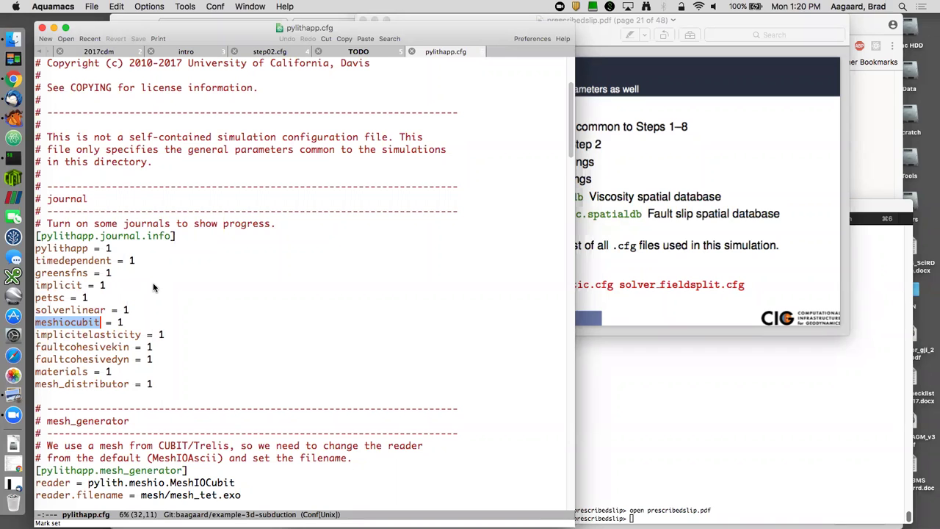
scroll(169, 283, "down", 5)
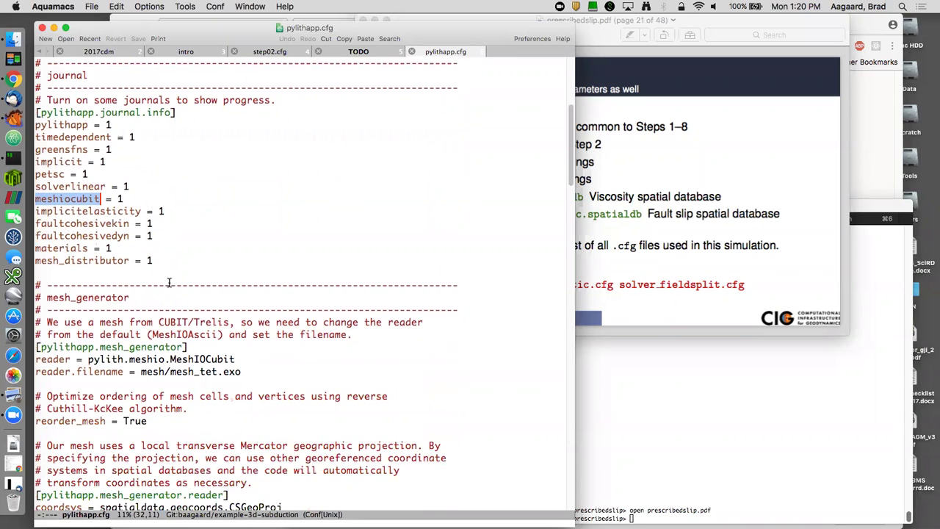
scroll(169, 283, "down", 10)
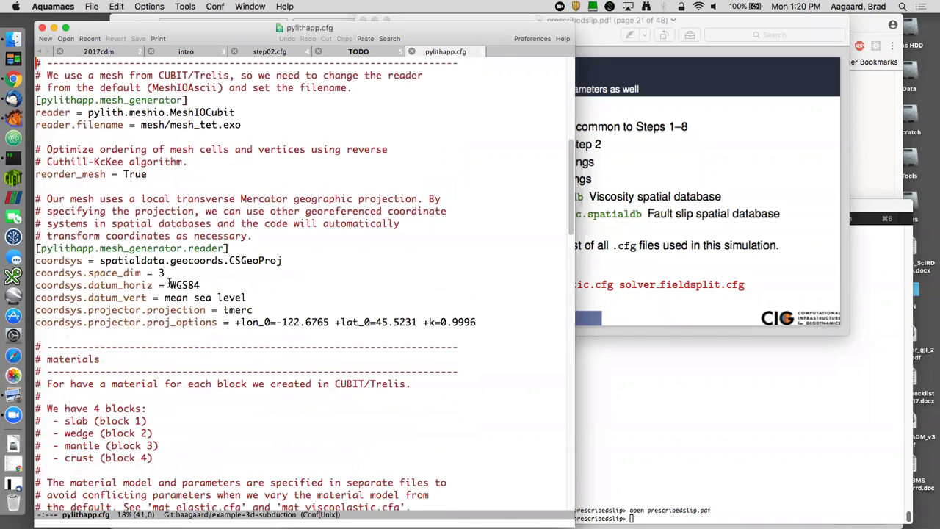
scroll(169, 284, "up", 1)
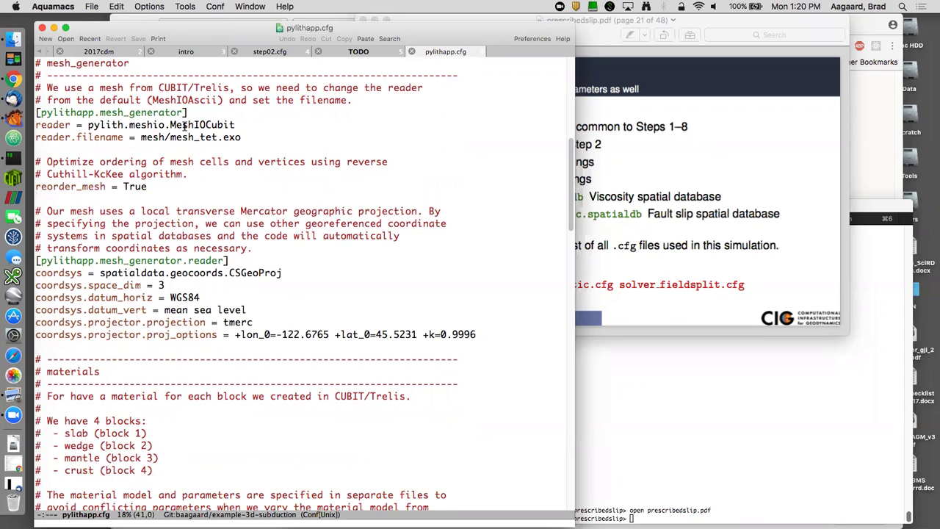
left_click_drag(235, 126, 170, 125)
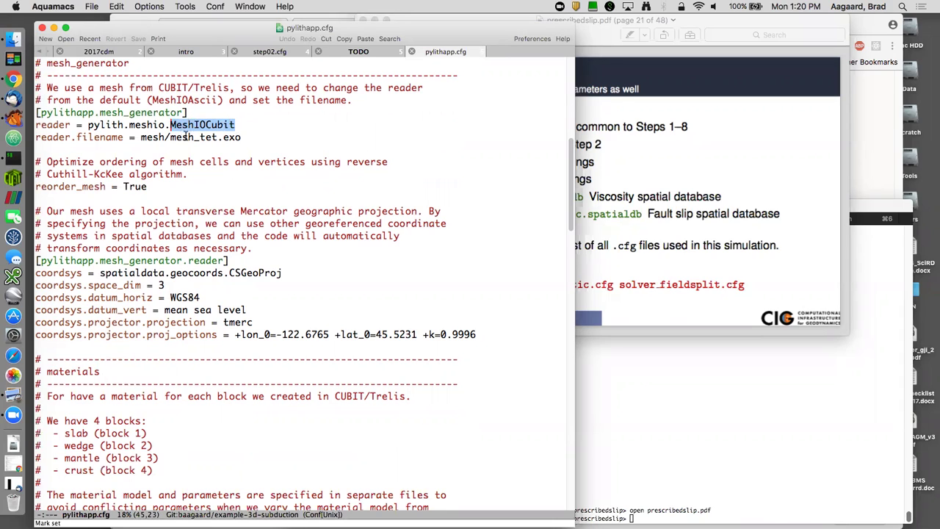
left_click_drag(77, 137, 243, 138)
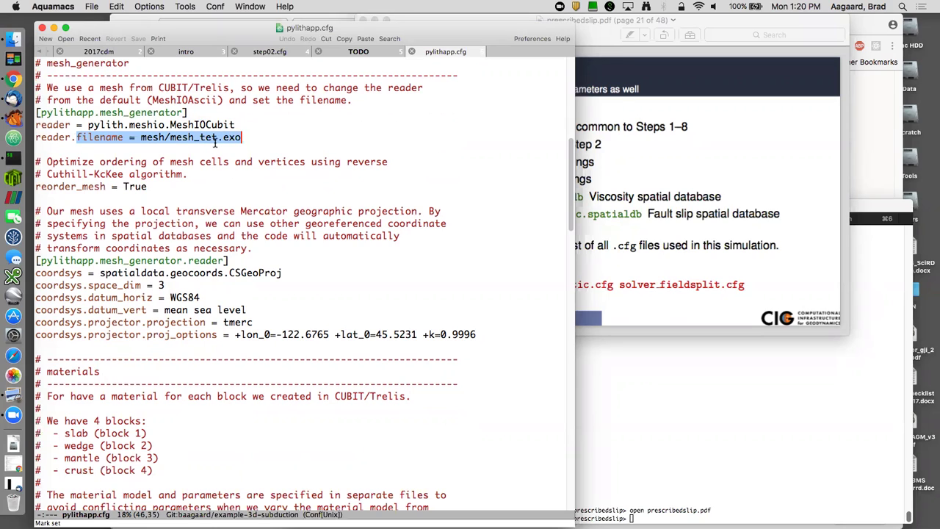
left_click(189, 152)
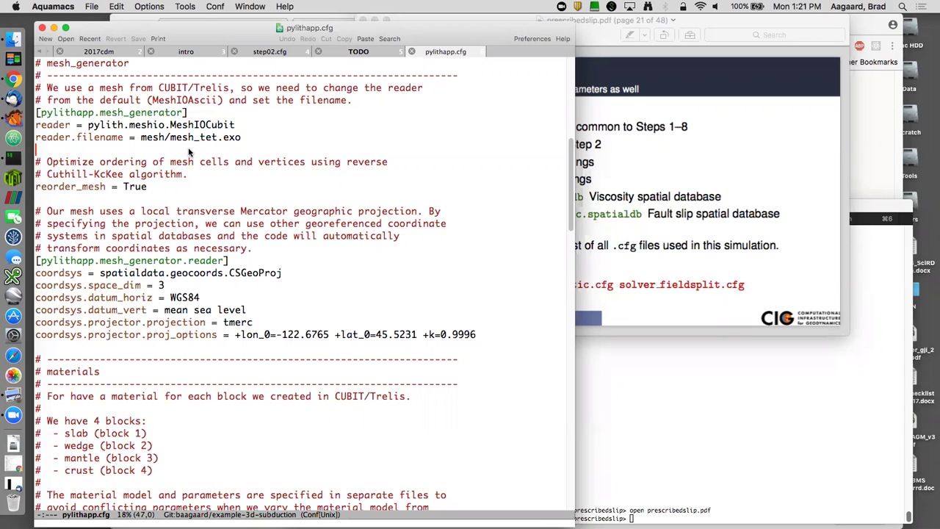
scroll(189, 150, "down", 5)
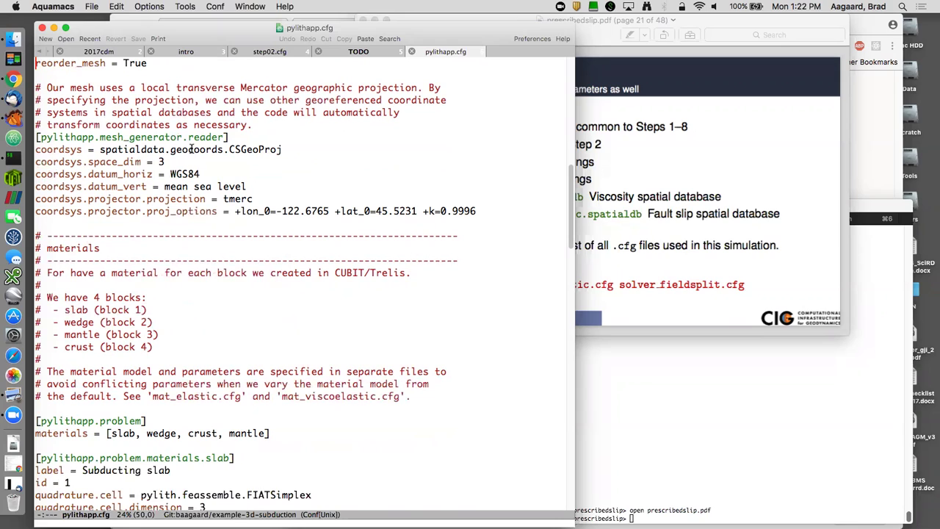
double_click(101, 174)
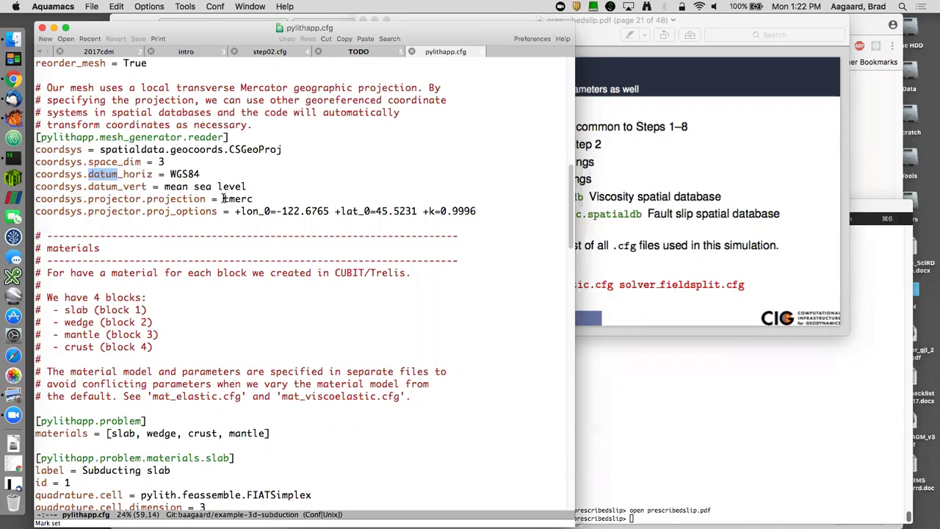
left_click_drag(223, 199, 253, 199)
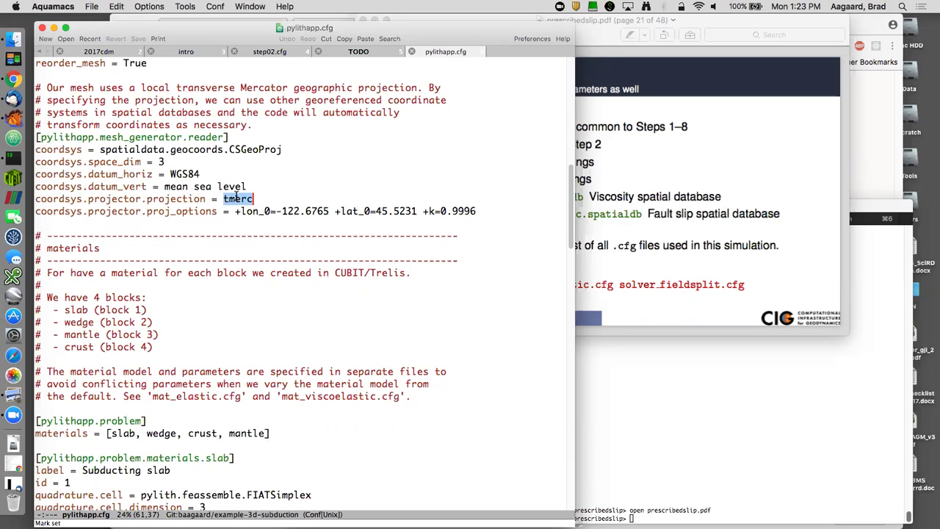
scroll(236, 196, "down", 5)
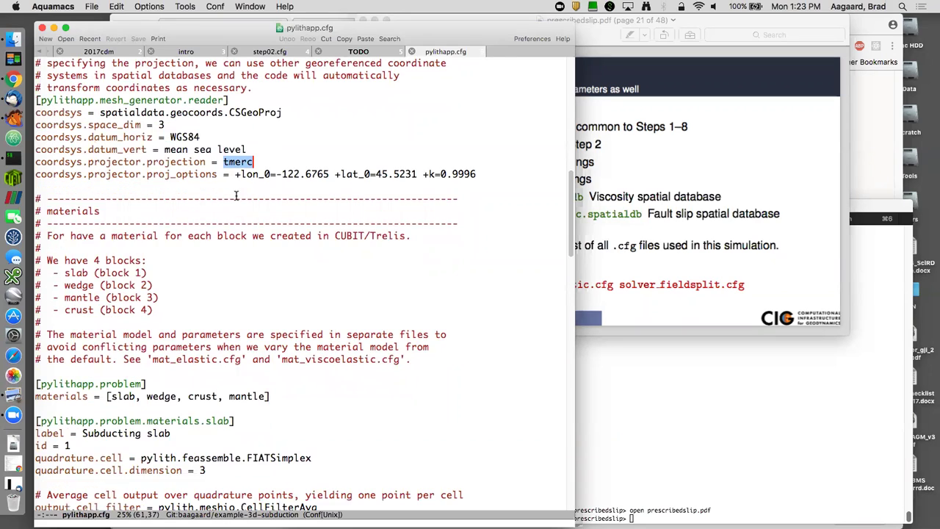
scroll(236, 199, "down", 3)
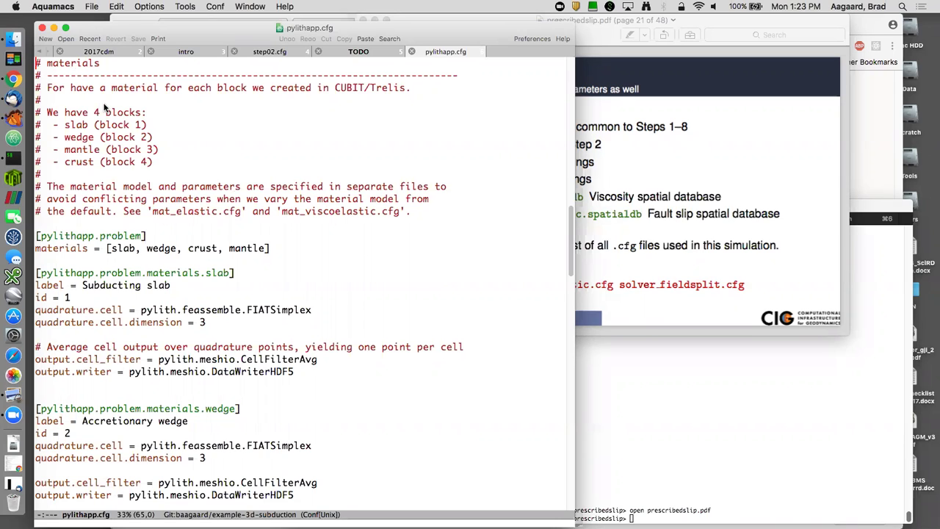
- Resize the editor window slightly and highlight the slab material section header
scroll(167, 166, "down", 3)
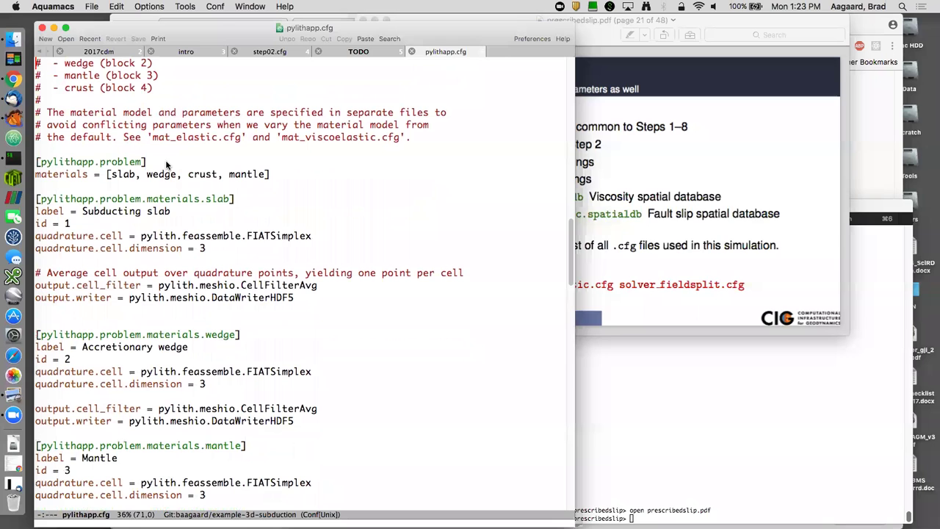
mouse_move(35, 177)
left_mouse_down()
mouse_move(55, 176)
mouse_move(24, 177)
left_mouse_up()
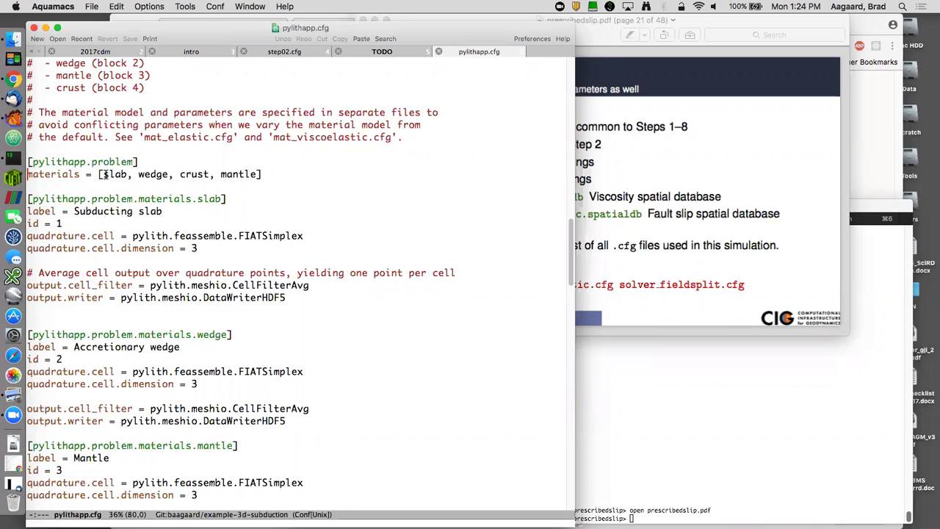
left_click_drag(28, 199, 228, 198)
scroll(271, 239, "down", 2)
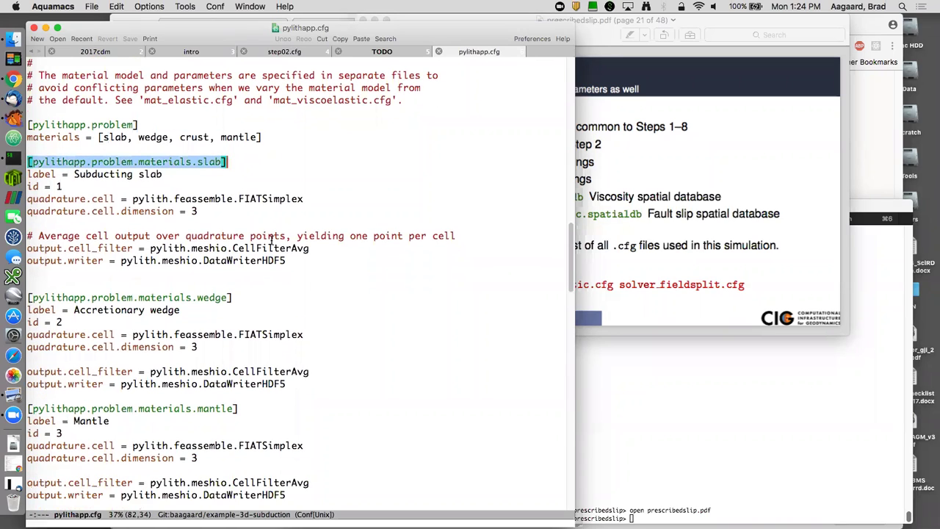
left_click(263, 273)
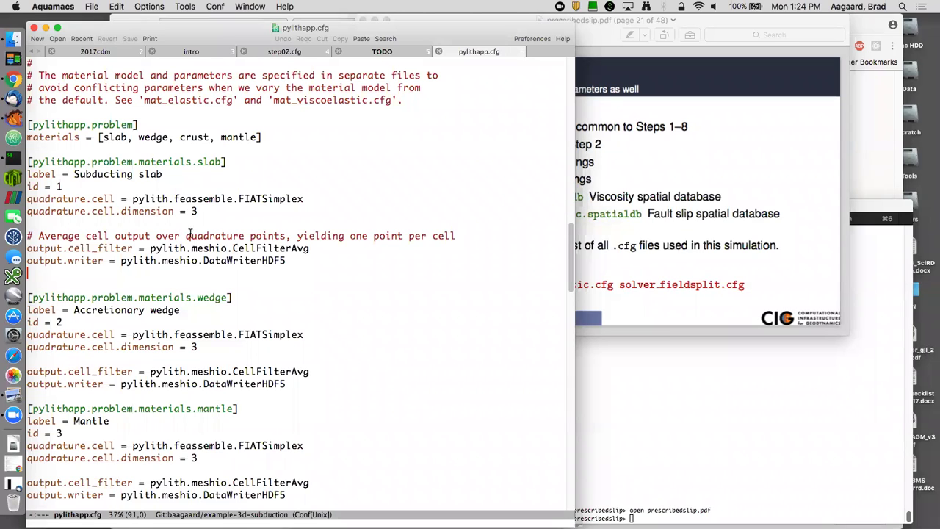
- Highlight the 'label = Subducting slab' line, then extend to the 'id = 1' line
triple_click(45, 174)
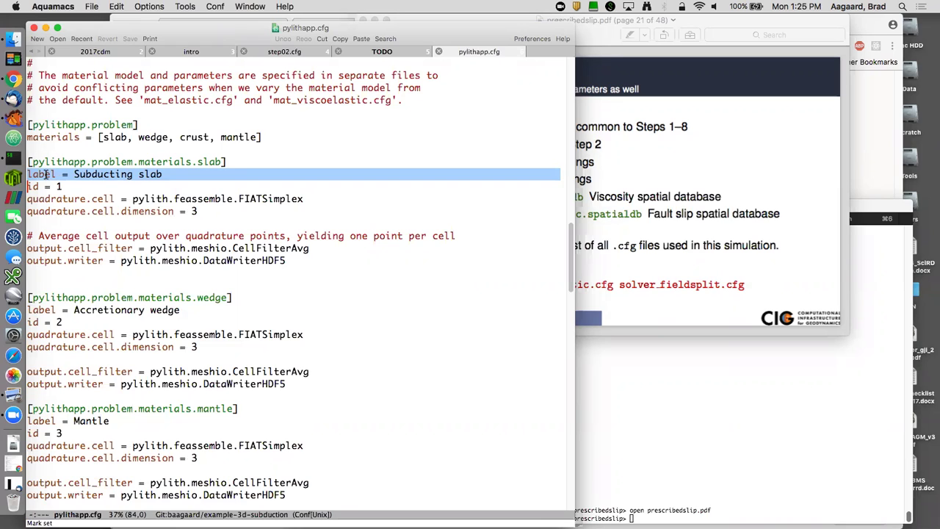
key("ctrl+g")
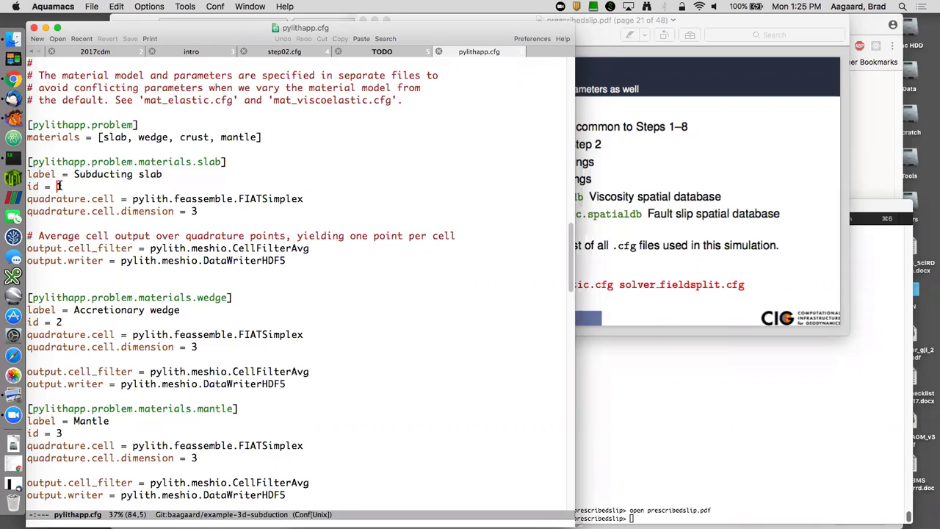
key("ctrl+space")
key("Down")
- Highlight Simplex in the slab material's quadrature cell setting
scroll(83, 193, "up", 5)
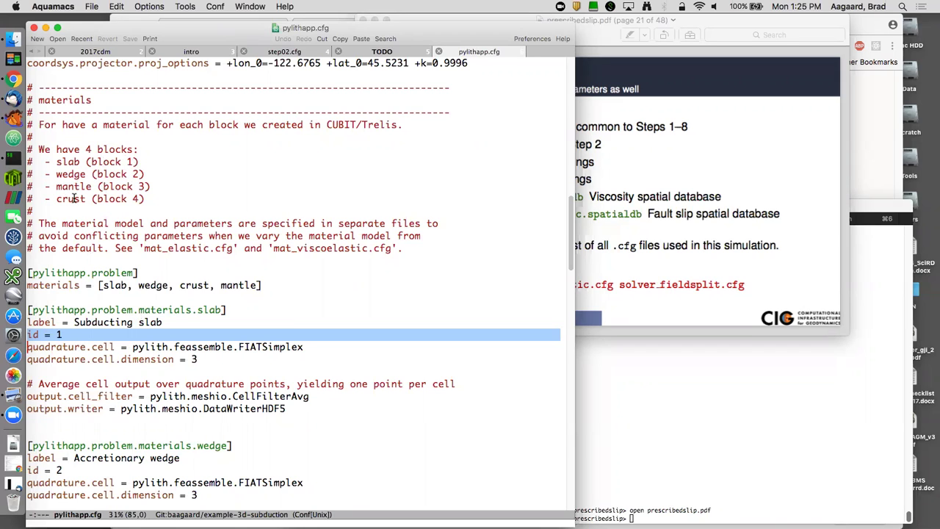
scroll(138, 199, "down", 5)
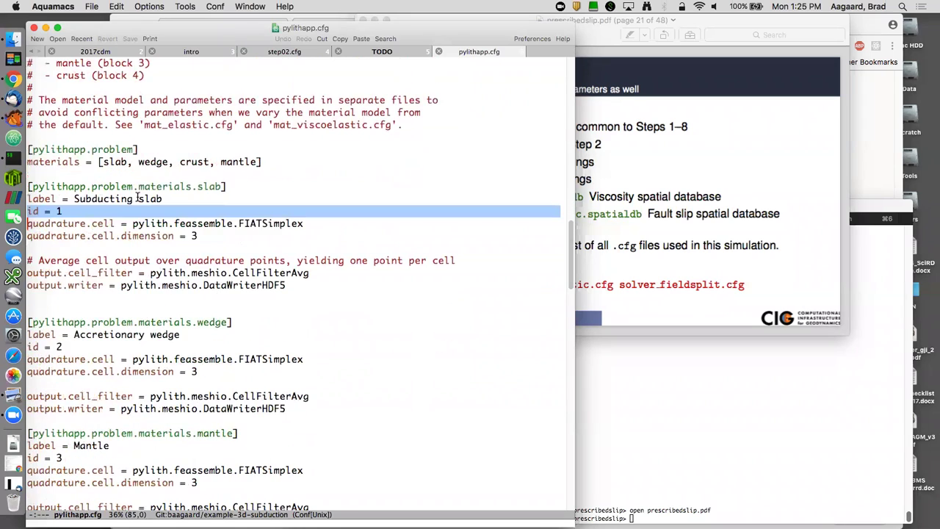
scroll(137, 196, "down", 1)
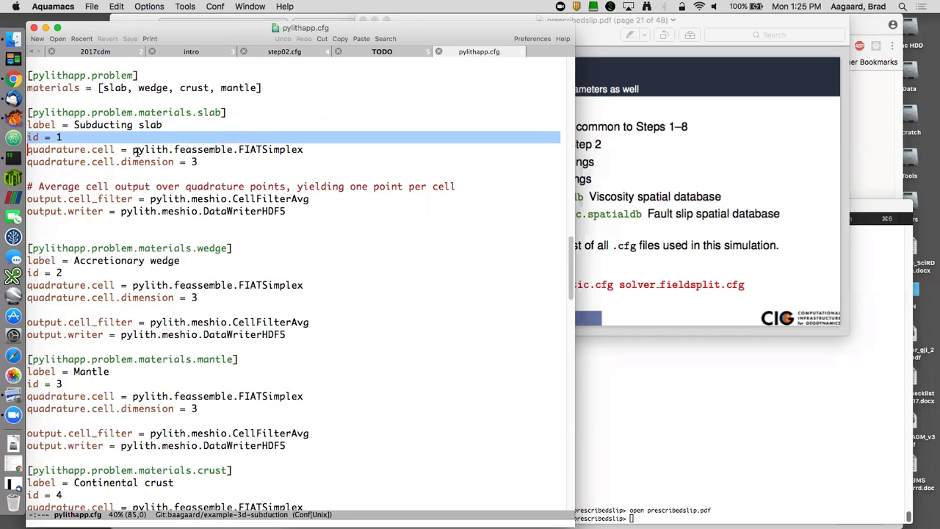
left_click(262, 149)
left_click_drag(262, 149, 304, 149)
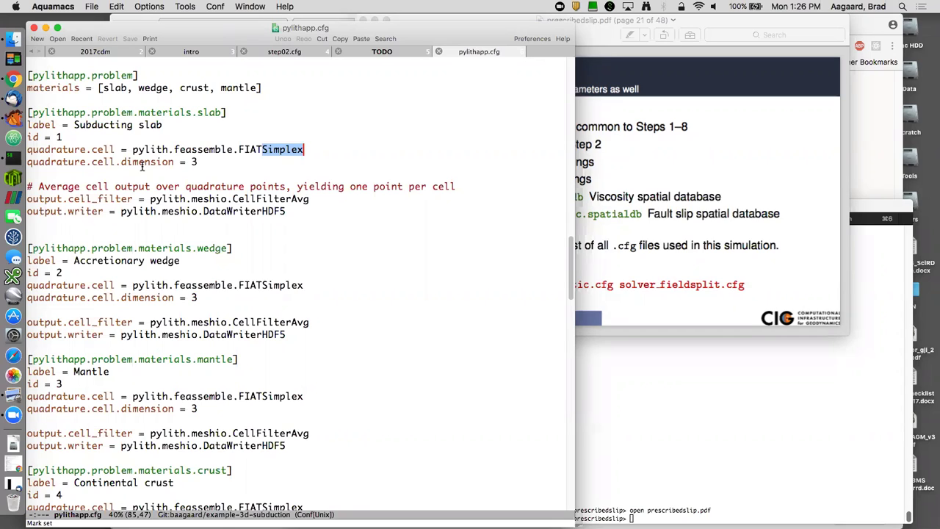
- Highlight the slab output.cell_filter line and point out the DataWriterHDF5 writer
triple_click(177, 198)
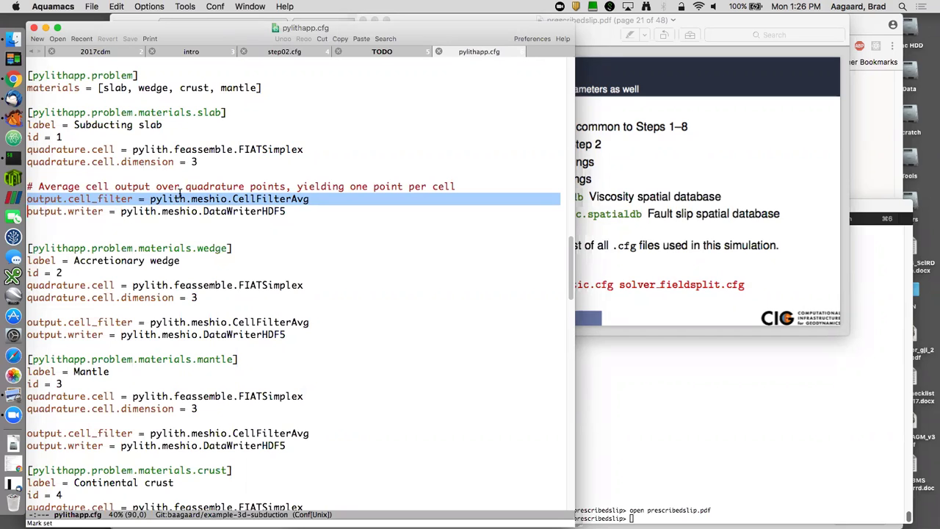
double_click(207, 211)
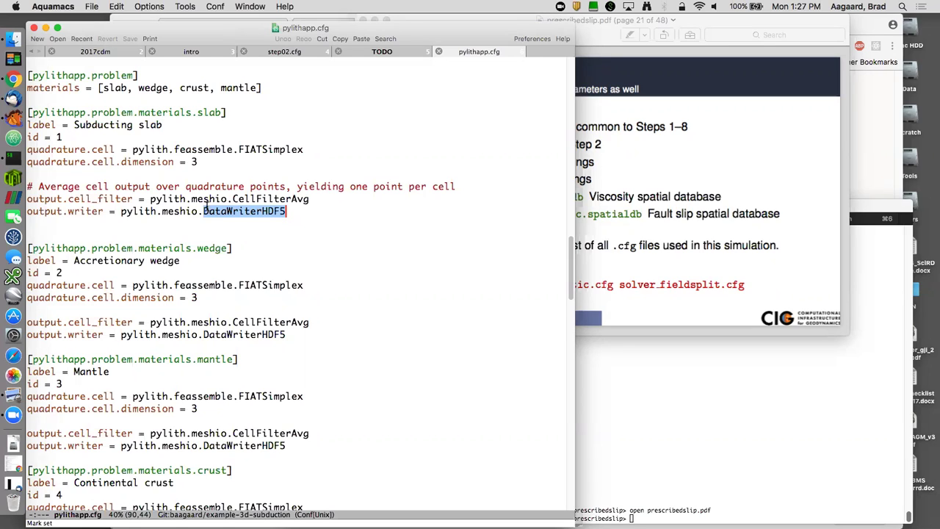
left_click(199, 211)
- Mark the Accretionary wedge label and 'id = 2' lines, then clear the marking
scroll(200, 207, "down", 3)
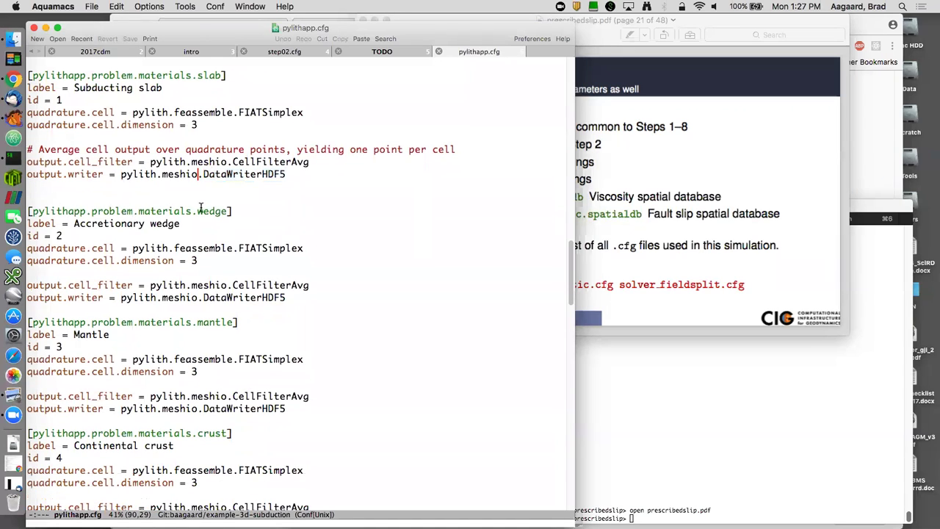
scroll(200, 210, "down", 1)
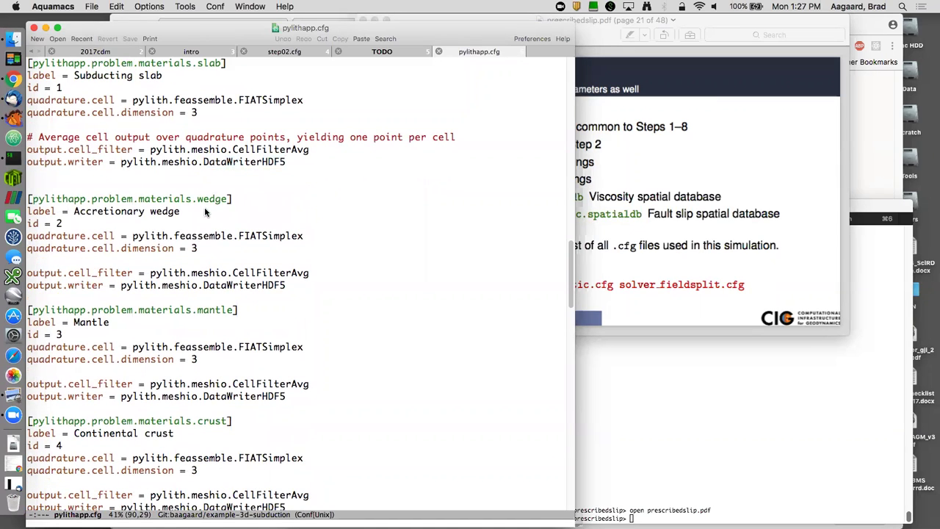
scroll(209, 211, "down", 6)
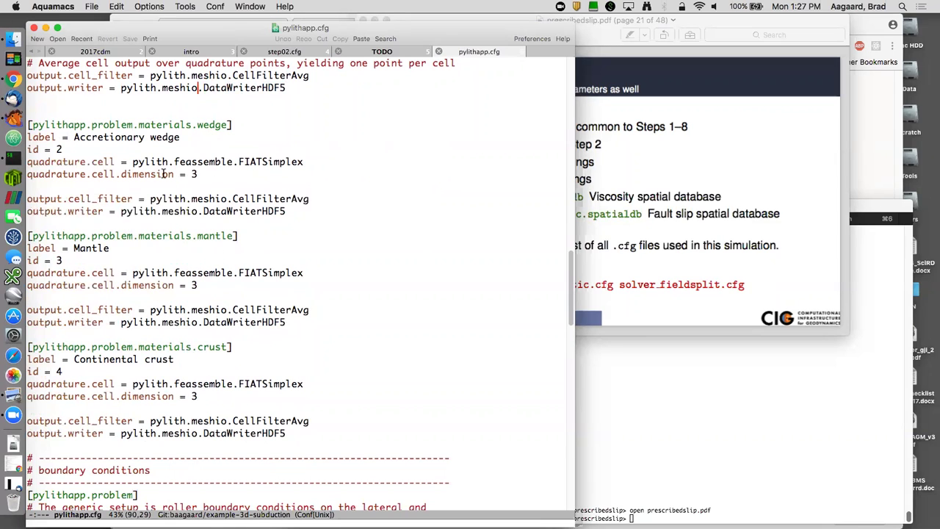
left_click(70, 137)
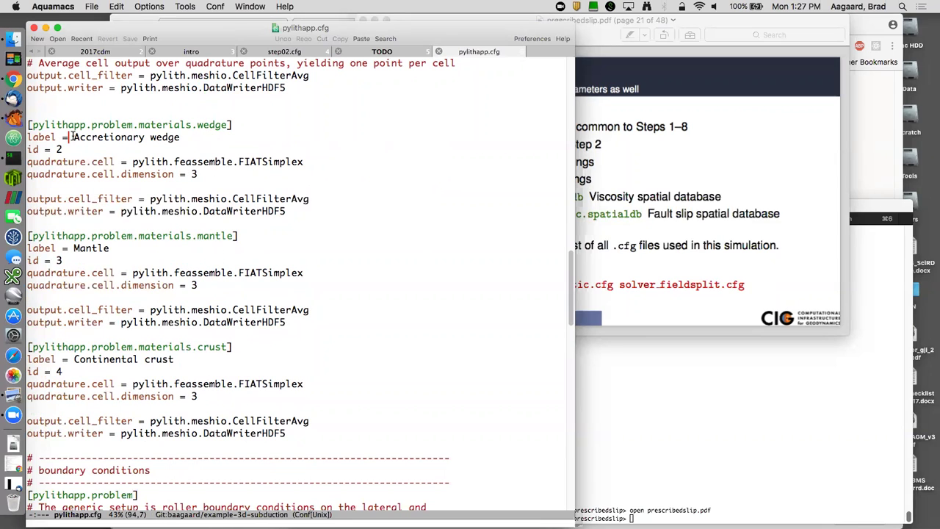
triple_click(69, 136)
left_click_drag(70, 136, 82, 150)
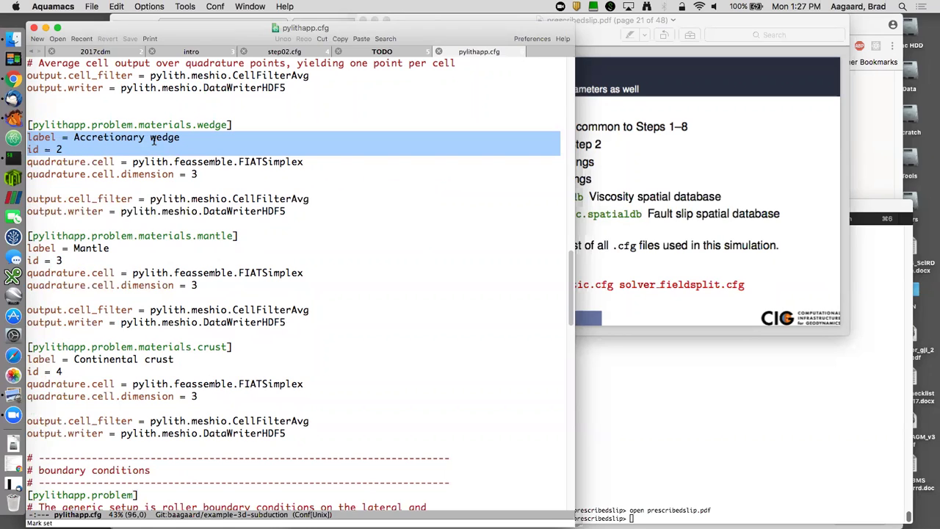
left_click(64, 150)
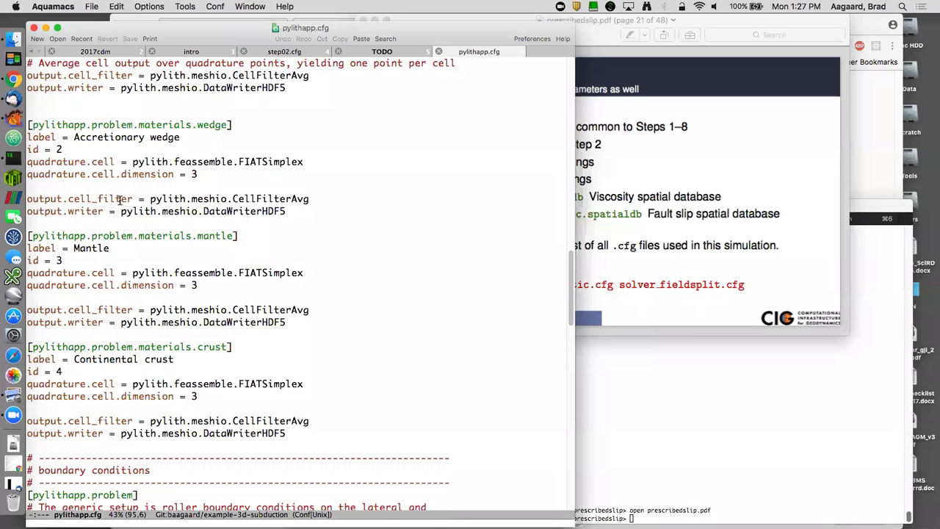
scroll(118, 197, "down", 5)
scroll(119, 198, "down", 10)
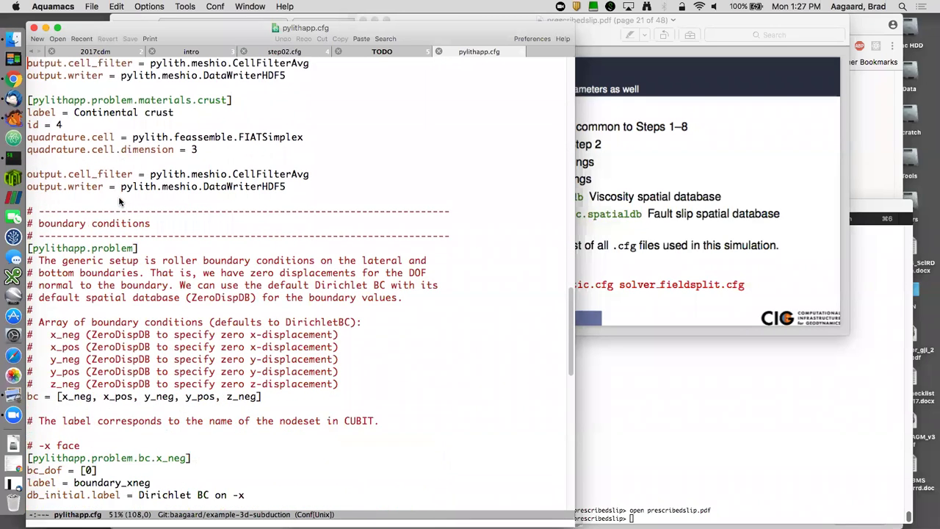
scroll(117, 197, "down", 2)
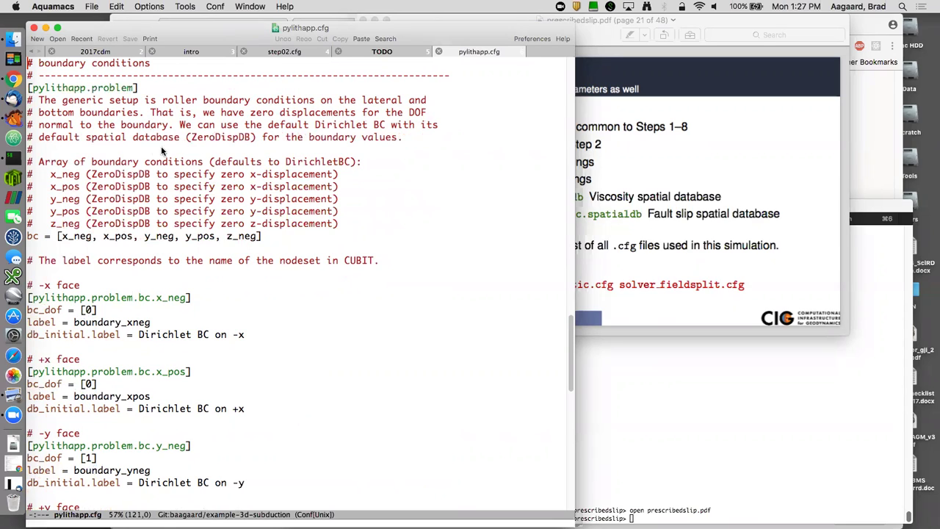
left_click_drag(27, 236, 261, 236)
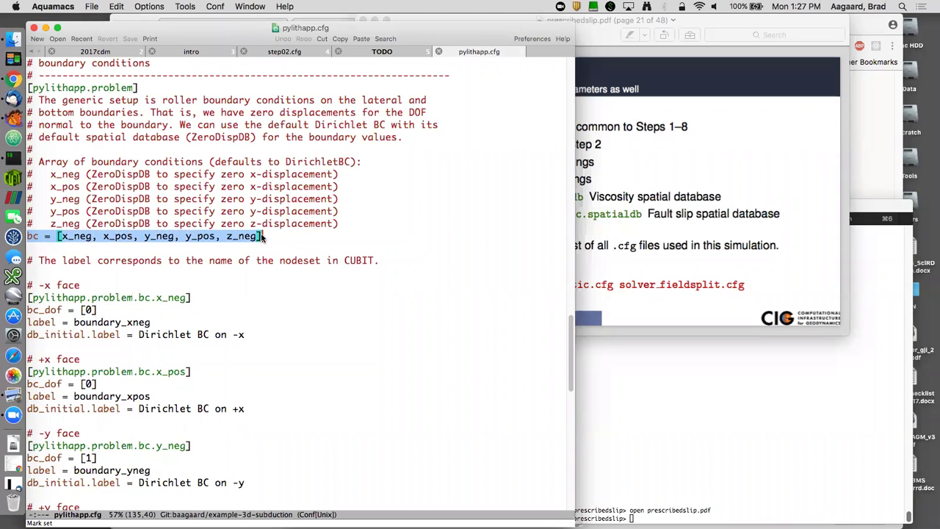
left_click(74, 236)
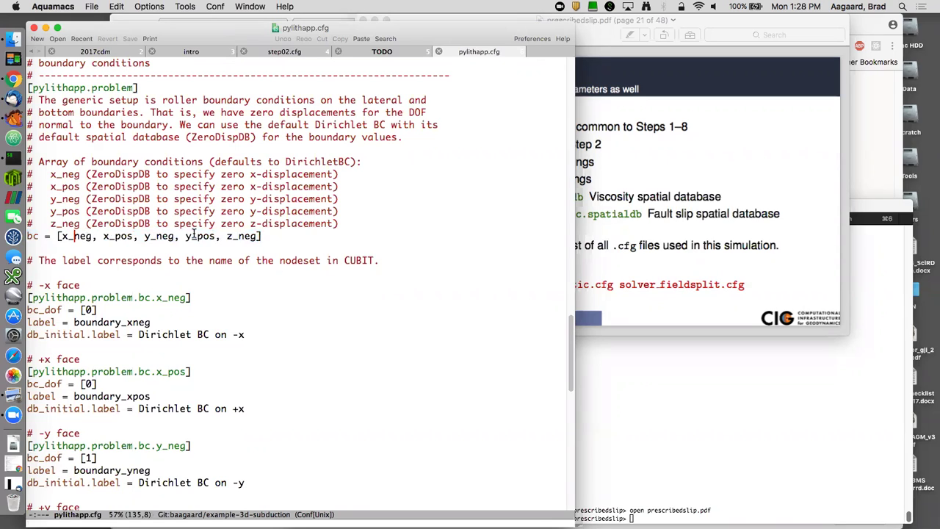
scroll(235, 241, "down", 5)
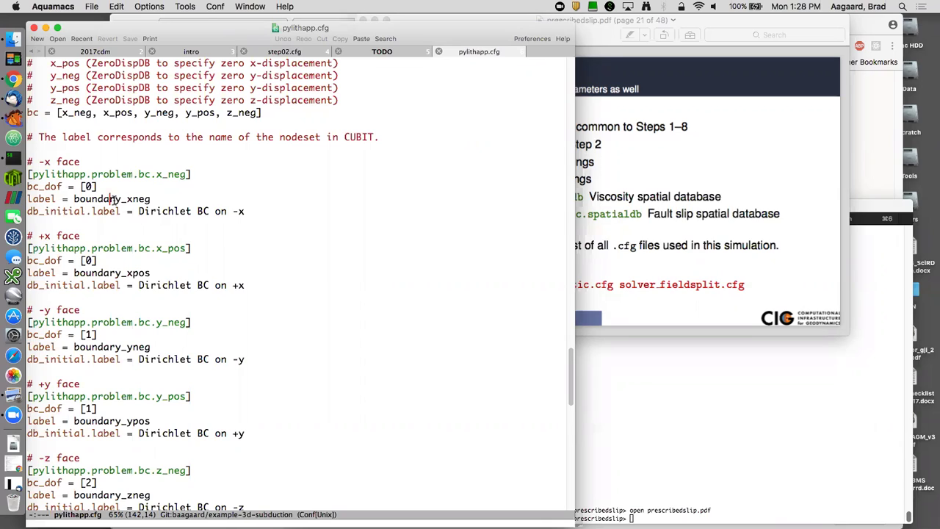
triple_click(114, 198)
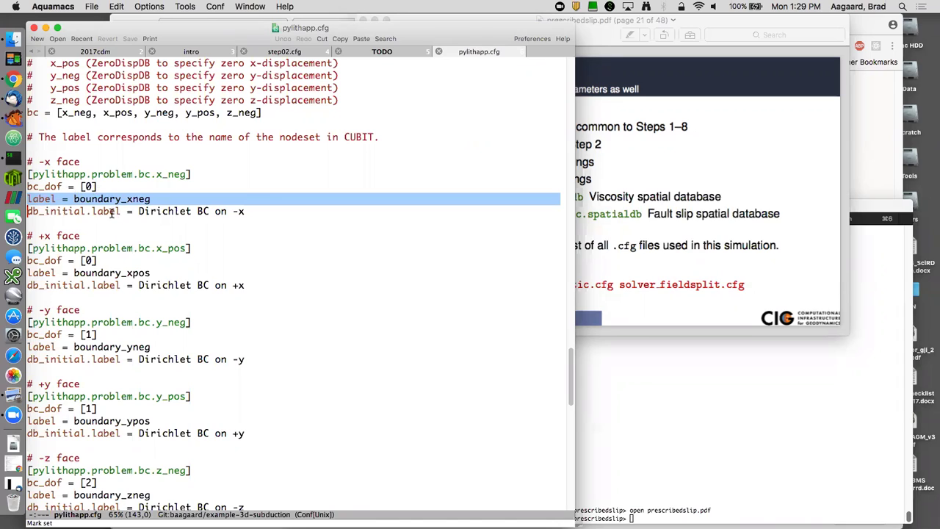
left_click_drag(70, 212, 32, 212)
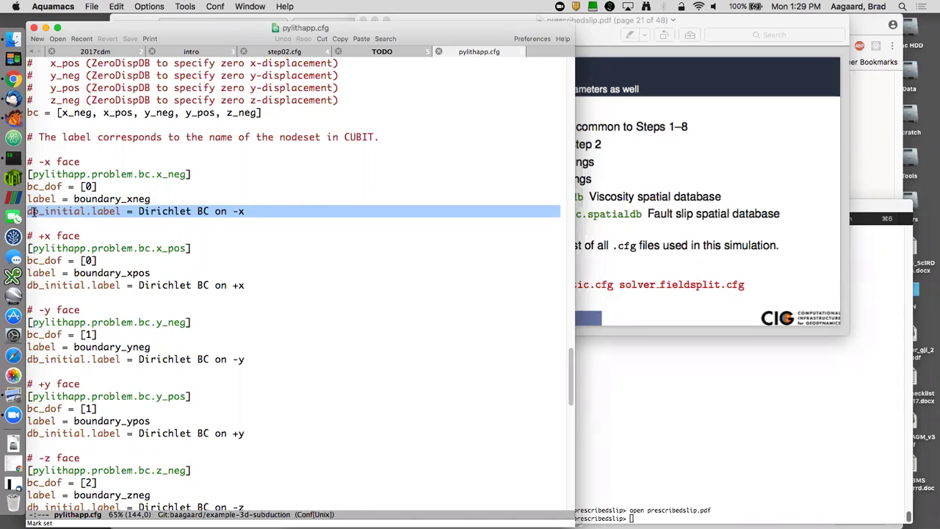
double_click(52, 212)
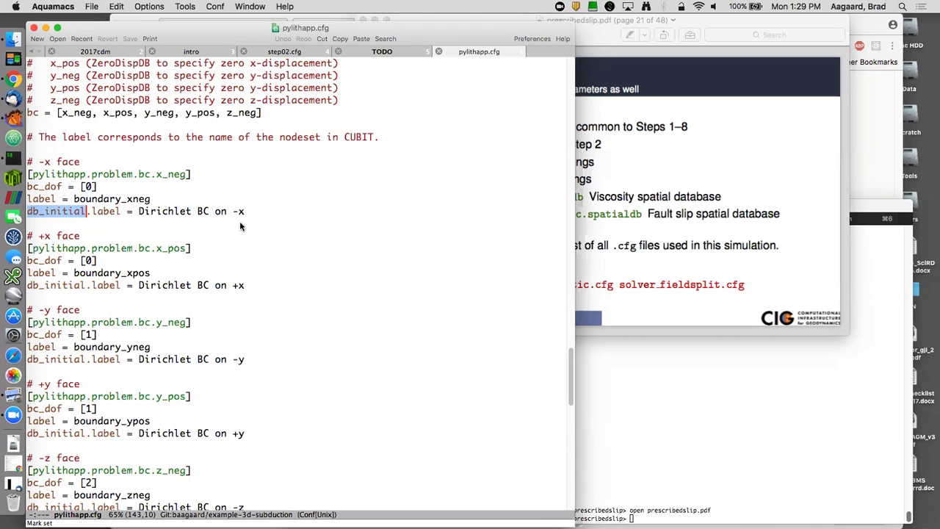
- Clear the db_initial selection and scroll past the boundary conditions to the output section
scroll(242, 228, "down", 3)
left_click(89, 222)
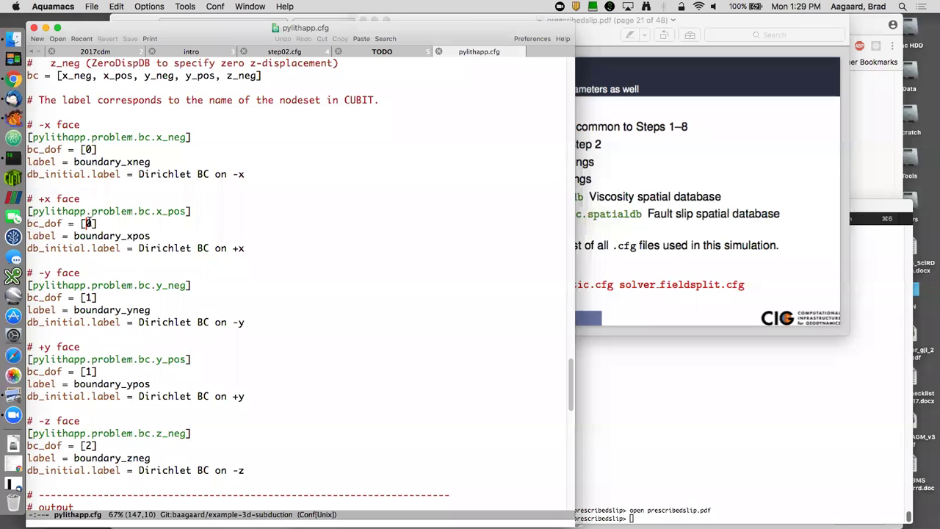
scroll(111, 225, "down", 6)
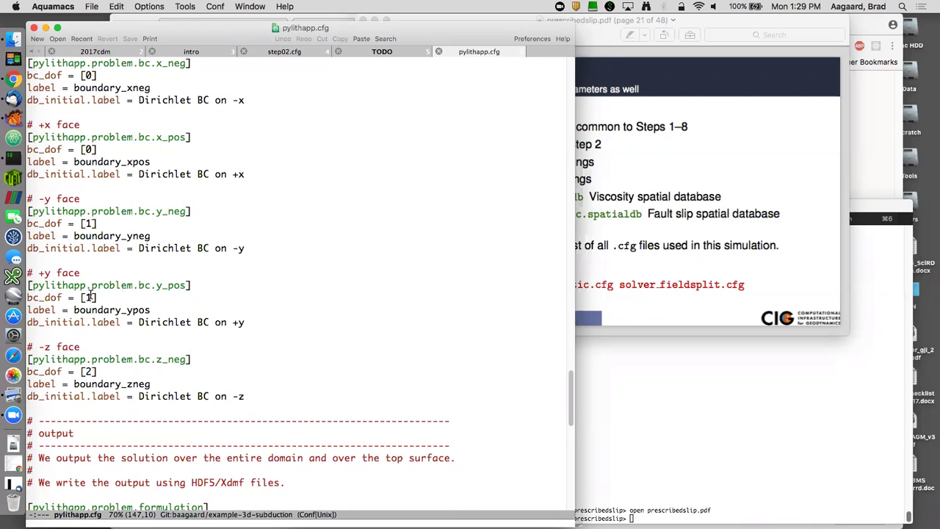
scroll(90, 296, "down", 10)
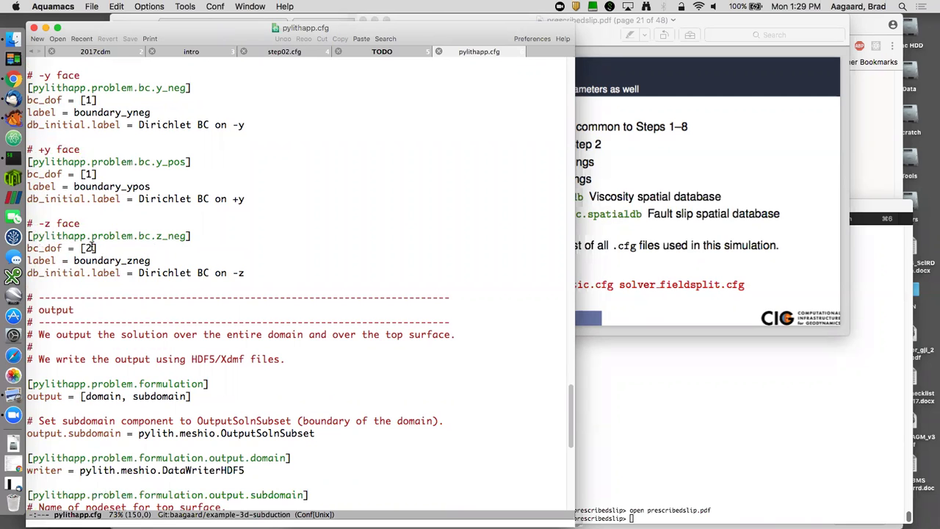
scroll(92, 248, "down", 10)
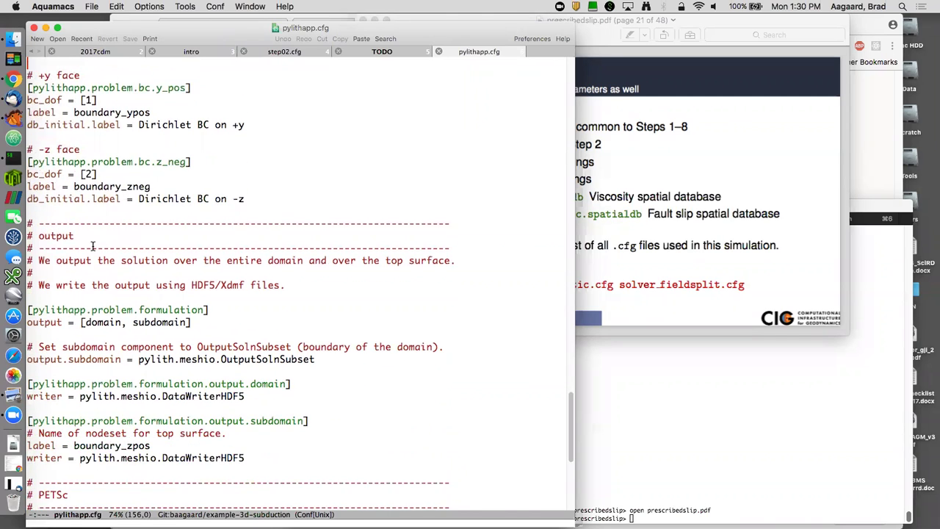
scroll(92, 250, "down", 10)
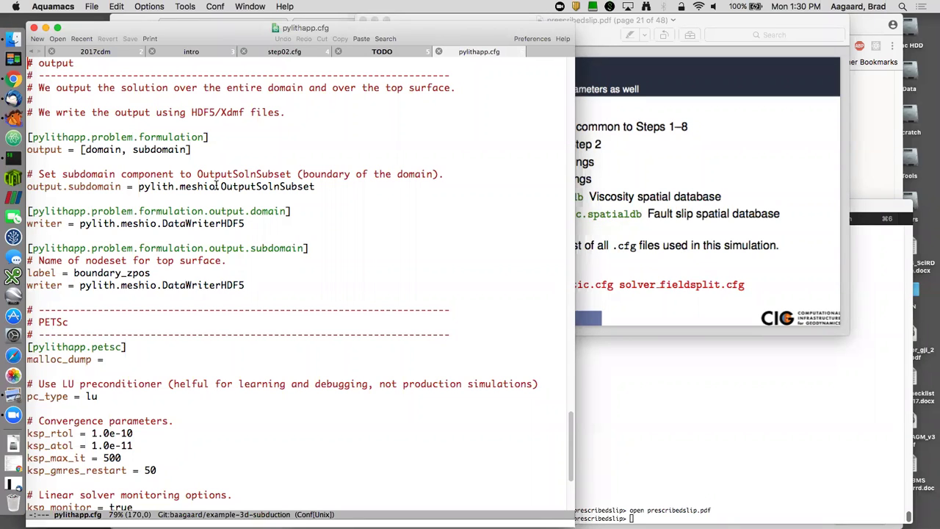
left_click_drag(27, 186, 315, 180)
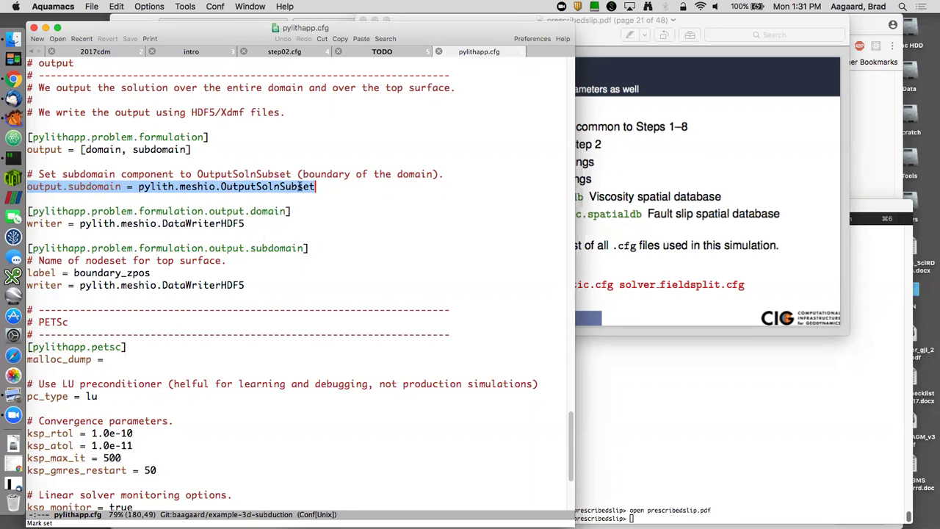
scroll(286, 187, "down", 6)
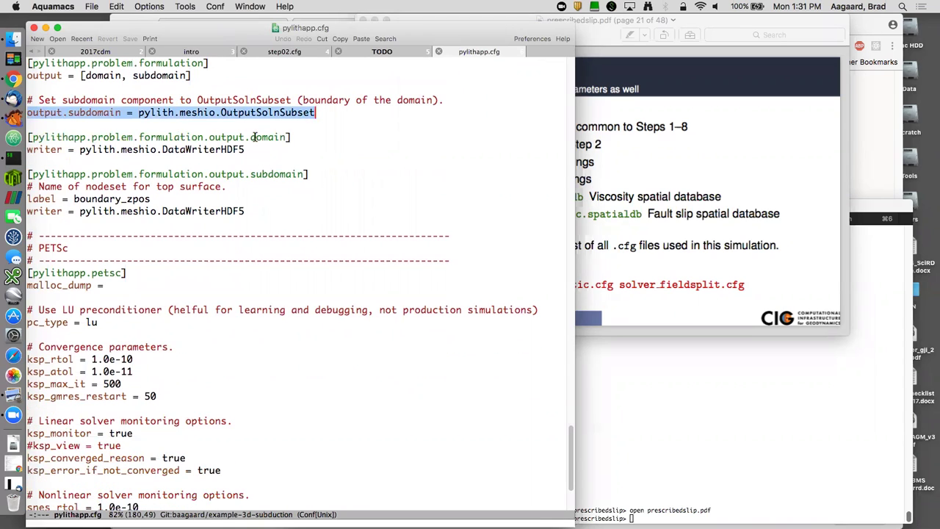
triple_click(257, 137)
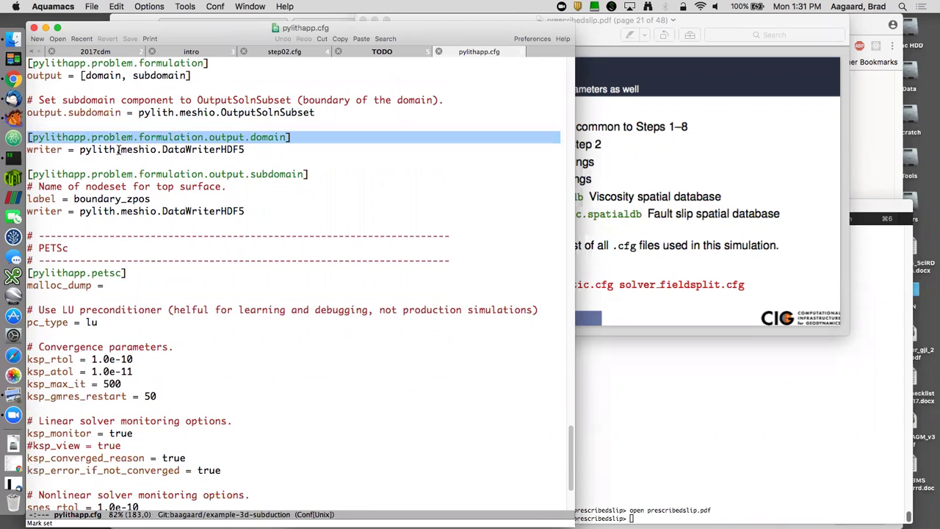
triple_click(264, 174)
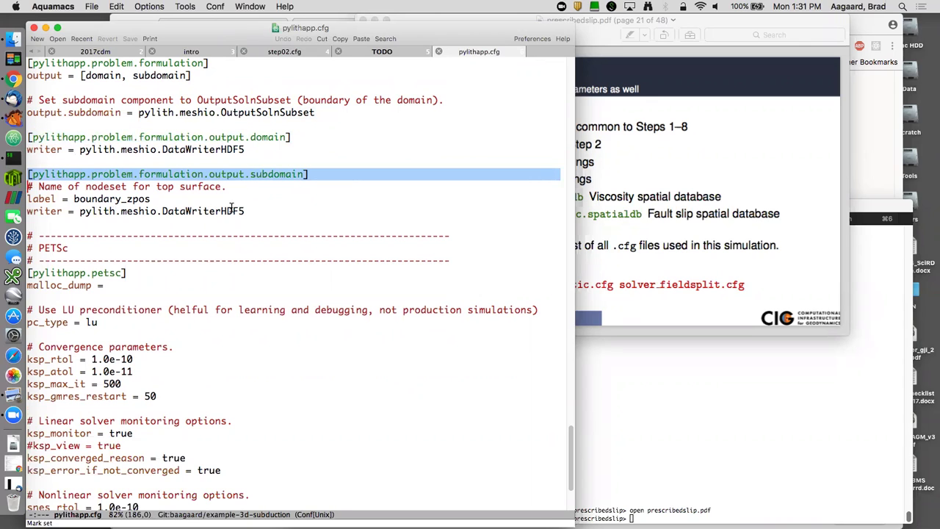
triple_click(123, 198)
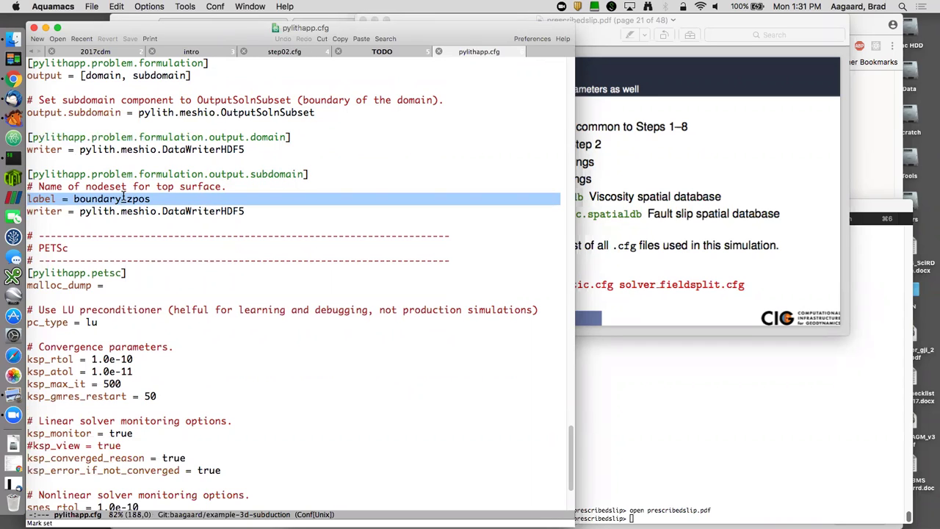
left_click(147, 199)
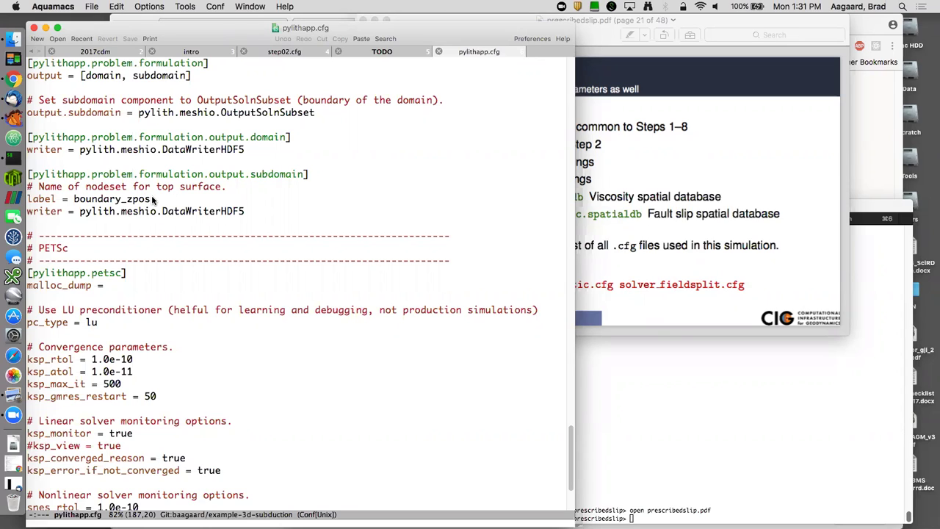
- Highlight the malloc_dump and 'pc_type = lu' PETSc lines, then deselect and scroll to the file's end
scroll(153, 199, "down", 6)
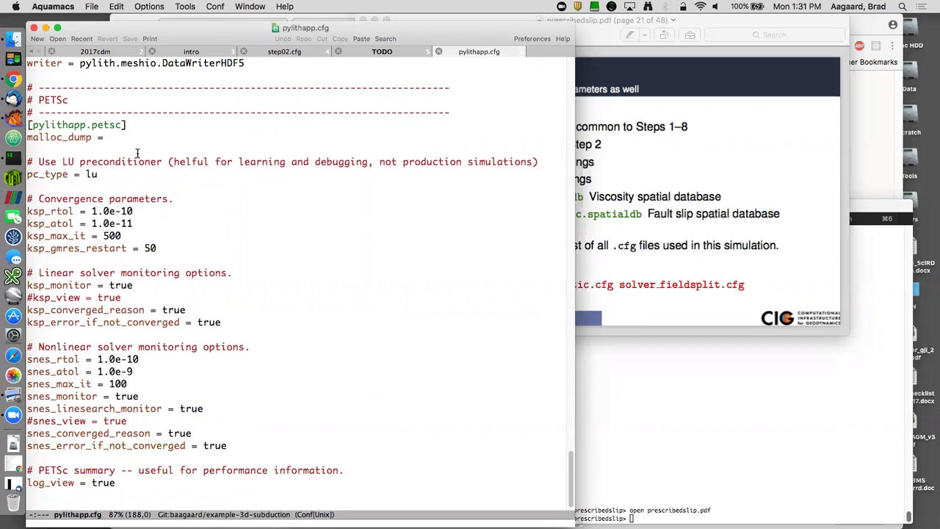
triple_click(98, 137)
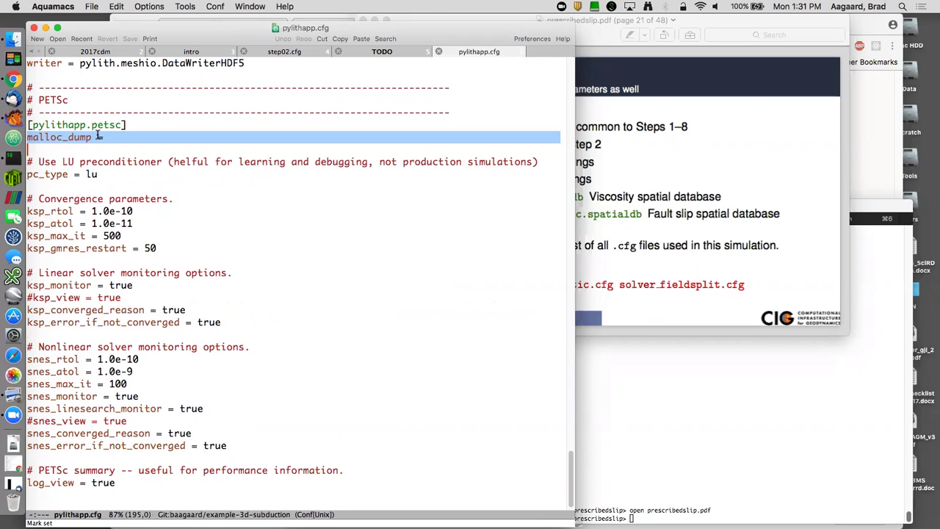
triple_click(90, 174)
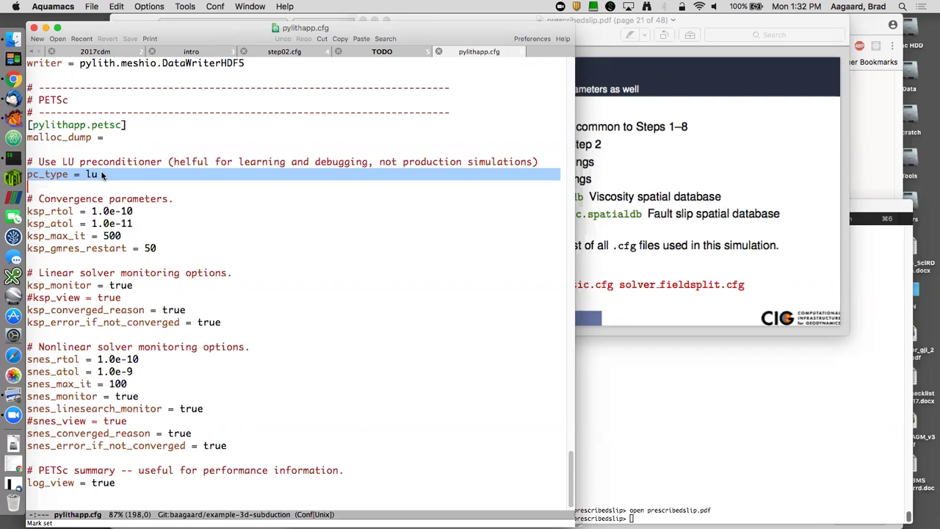
scroll(103, 175, "down", 3)
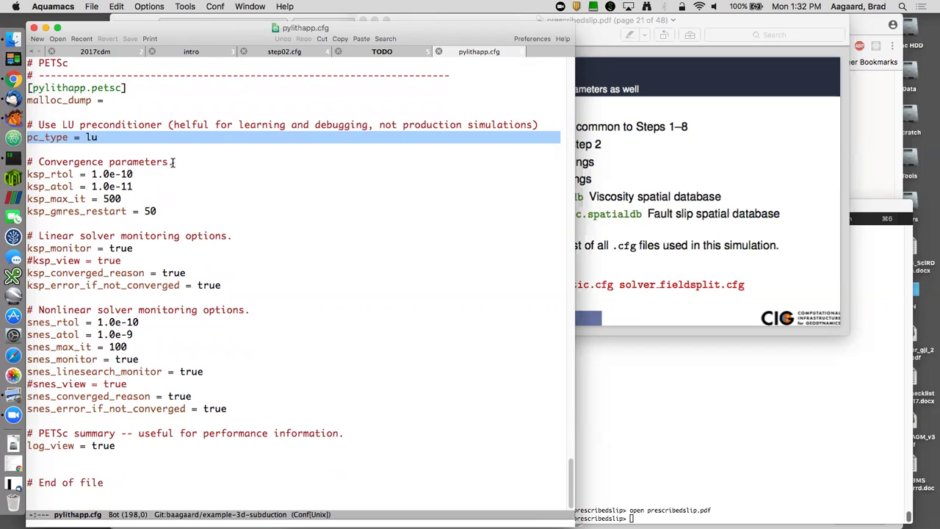
left_click(114, 139)
scroll(117, 139, "down", 3)
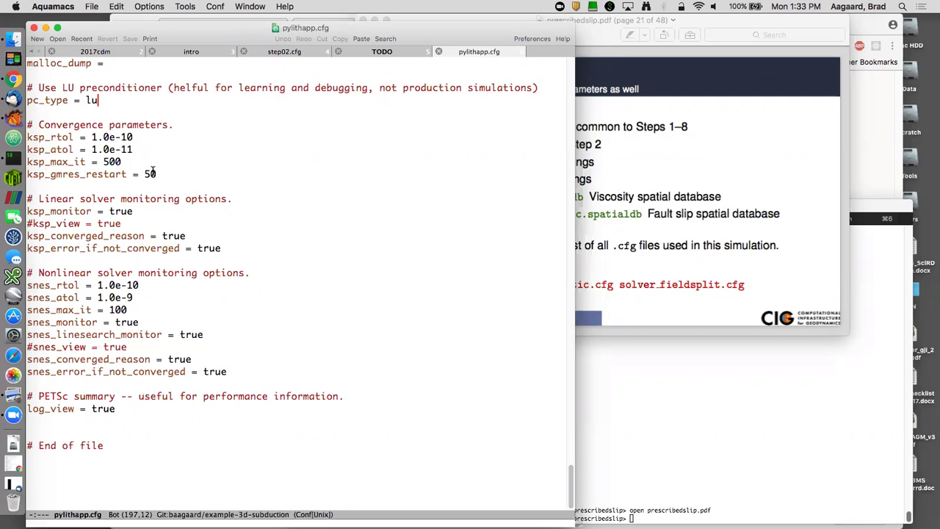
scroll(151, 170, "down", 3)
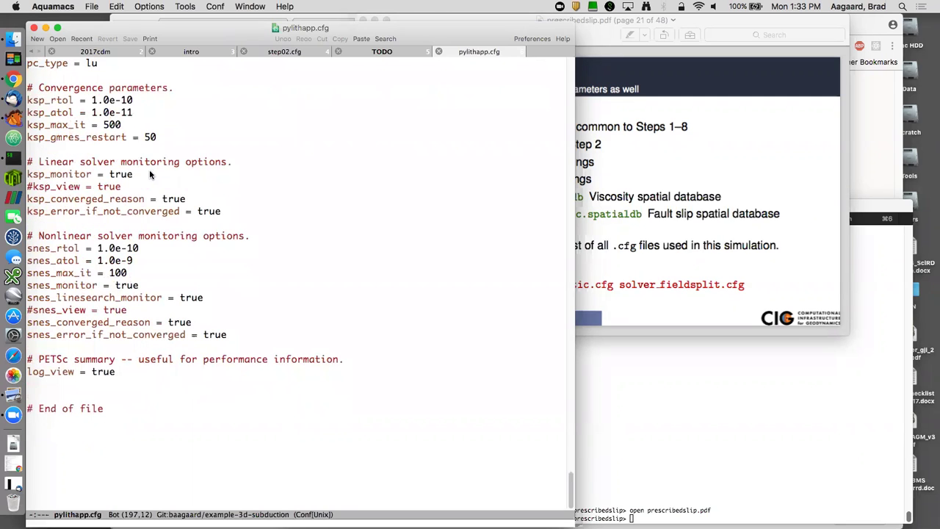
left_click(93, 174)
triple_click(94, 174)
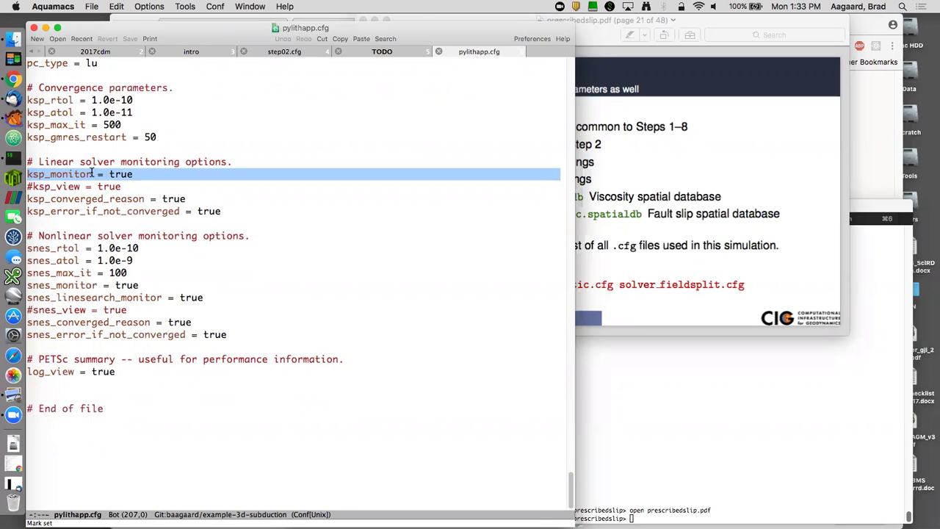
left_click(84, 186)
triple_click(86, 186)
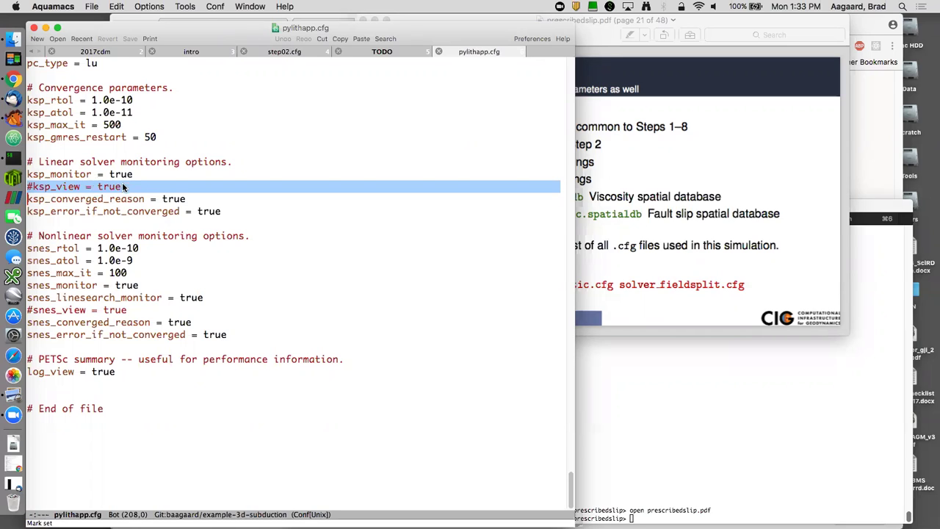
triple_click(112, 198)
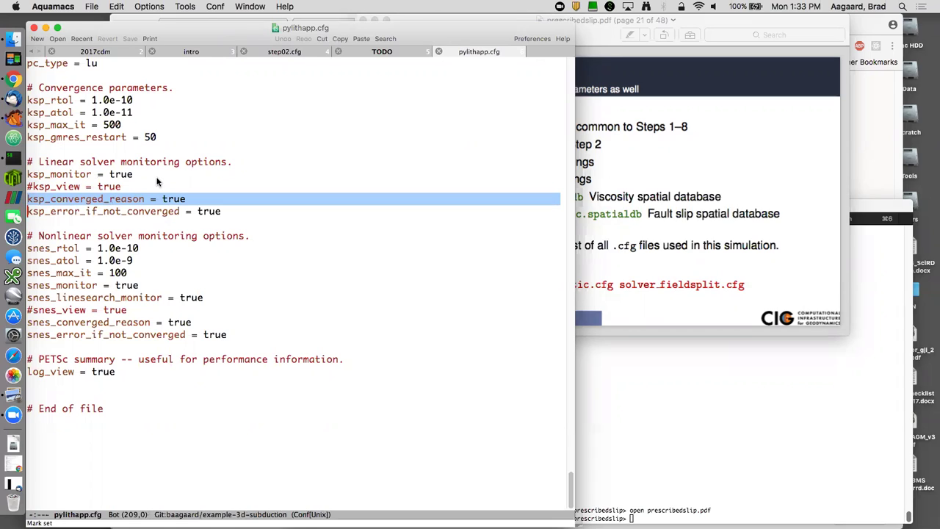
triple_click(115, 209)
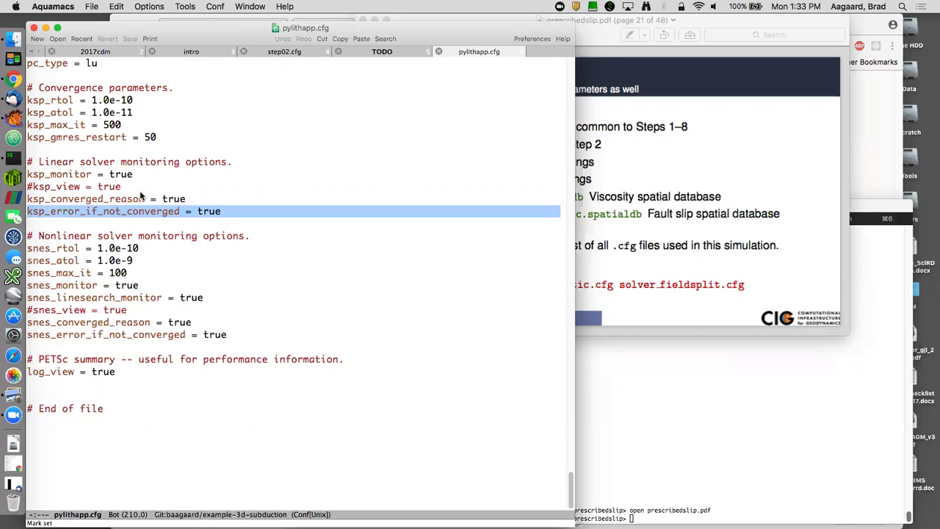
double_click(136, 211)
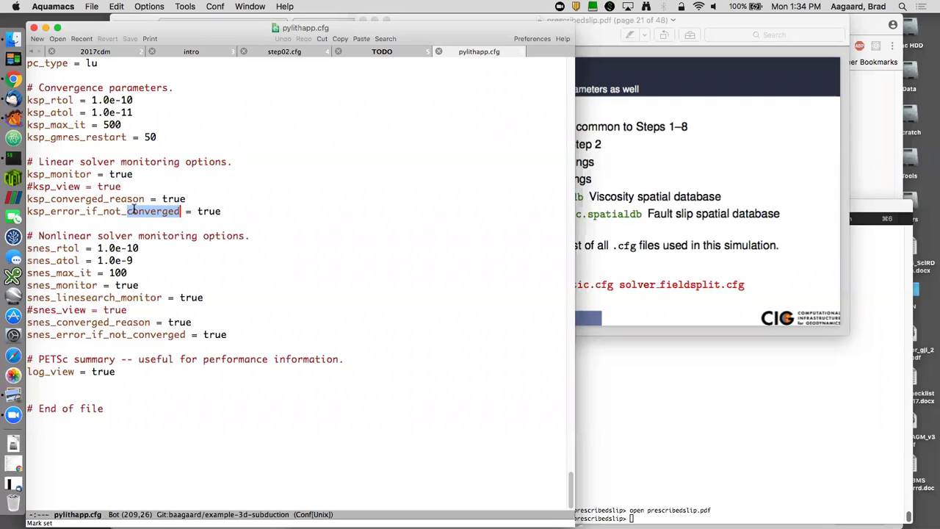
scroll(176, 210, "down", 3)
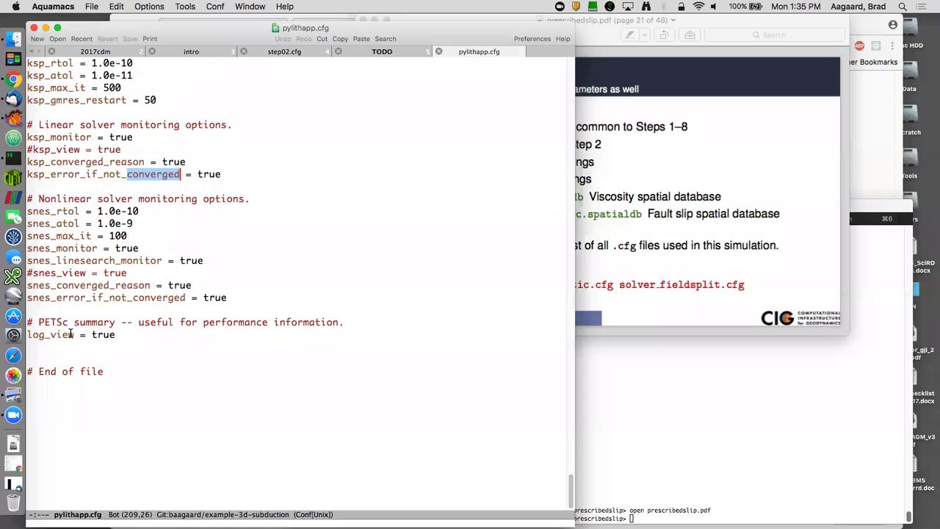
- Scroll back up through the PETSc solver and monitoring settings in pylithapp.cfg
scroll(150, 357, "up", 3)
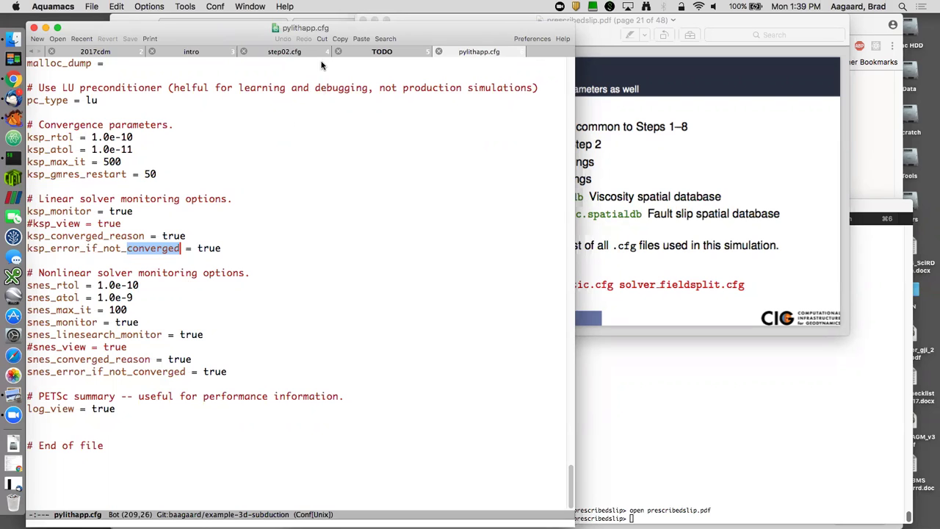
- Switch to the step02.cfg tab and mark its four parameter-file comment lines
left_click(289, 53)
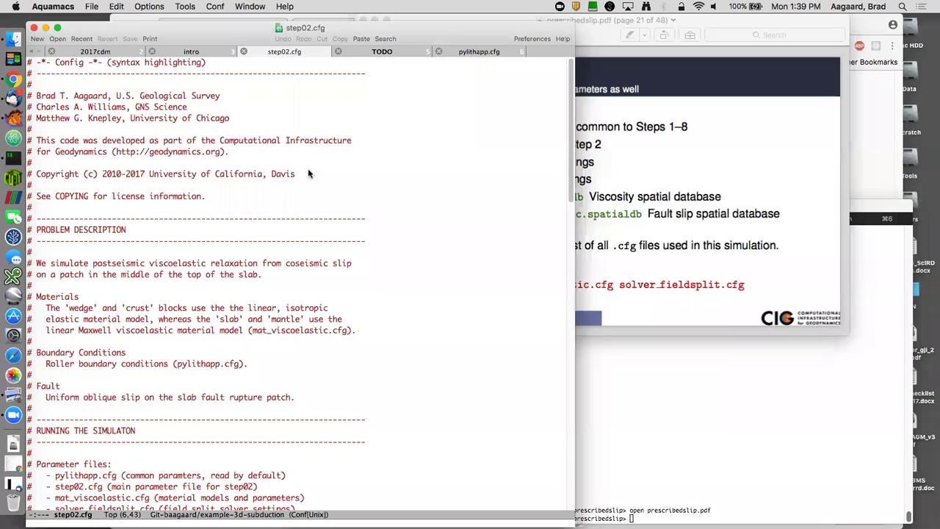
scroll(309, 173, "down", 5)
scroll(308, 168, "down", 8)
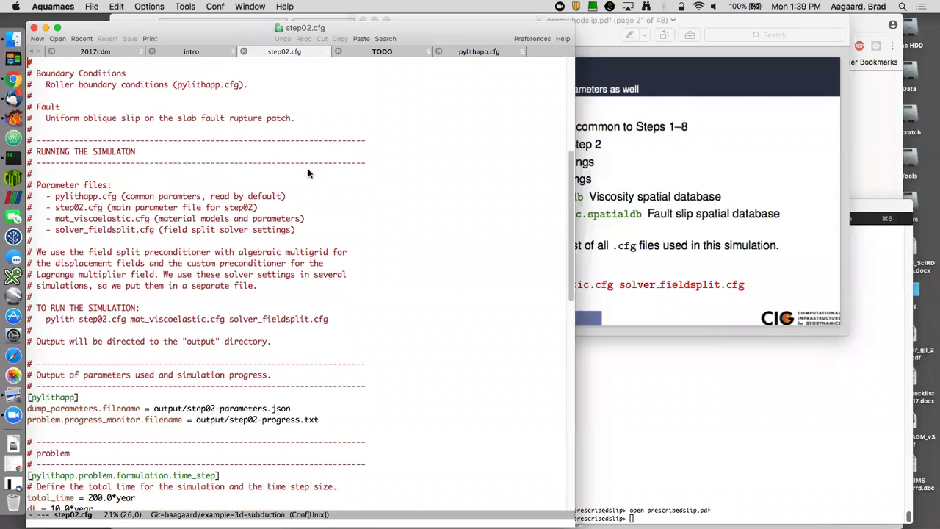
scroll(308, 169, "down", 2)
scroll(308, 169, "up", 5)
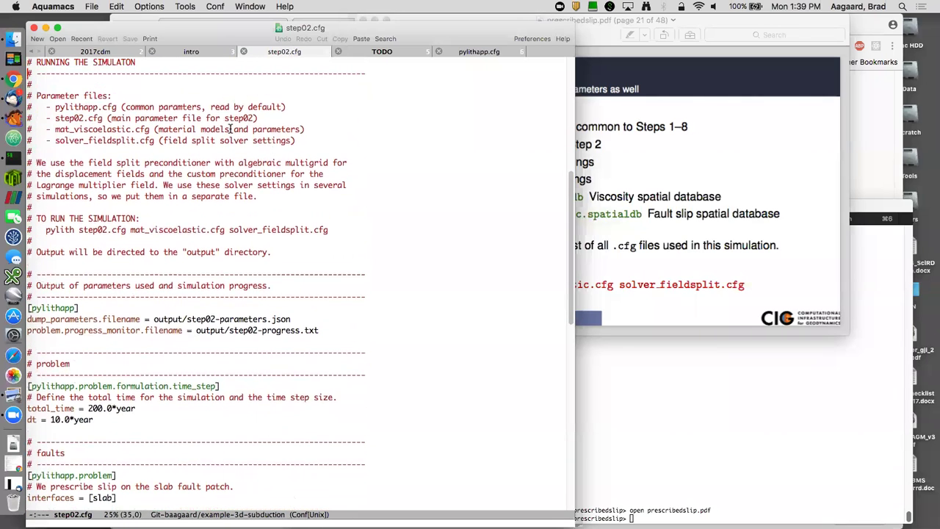
triple_click(68, 163)
left_click_drag(68, 162, 72, 192)
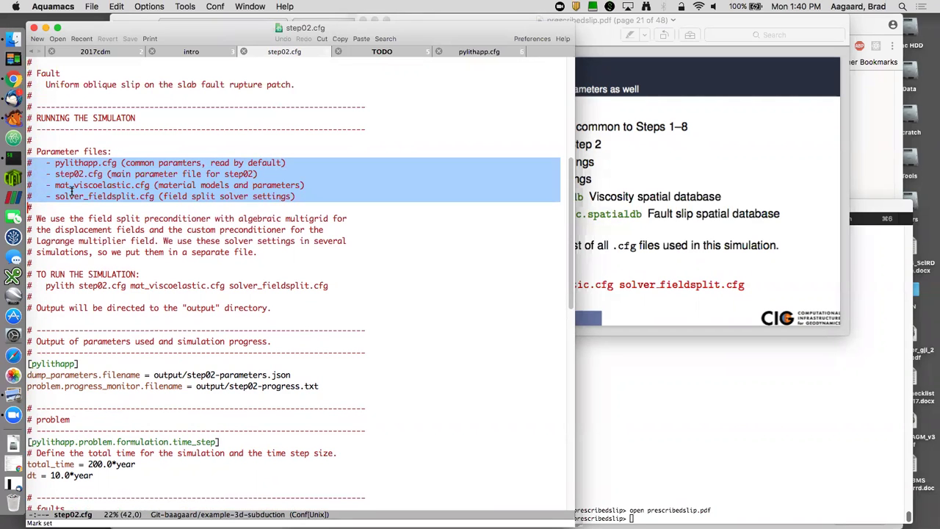
- Mark the 'pylith step02.cfg' run command line and scroll on through the file
double_click(80, 286)
left_click(79, 286)
double_click(79, 285)
triple_click(79, 286)
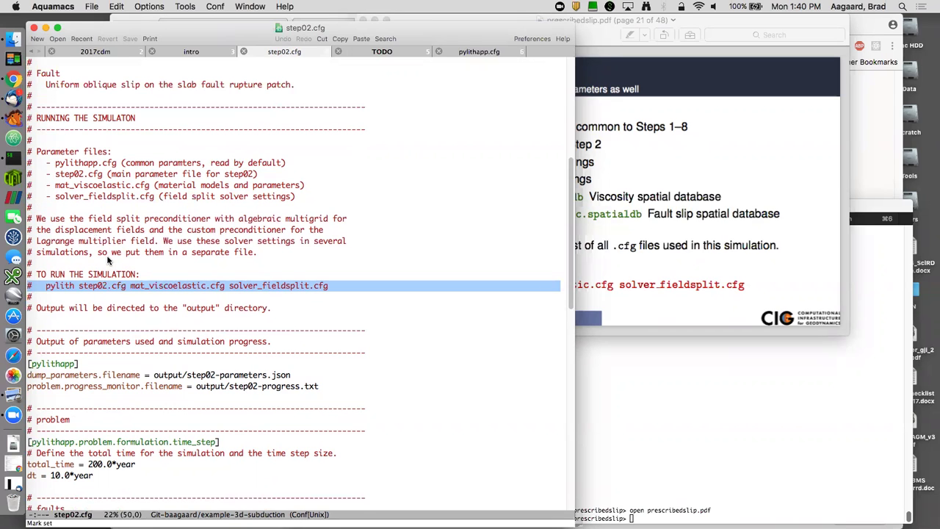
scroll(108, 257, "down", 3)
scroll(107, 260, "down", 1)
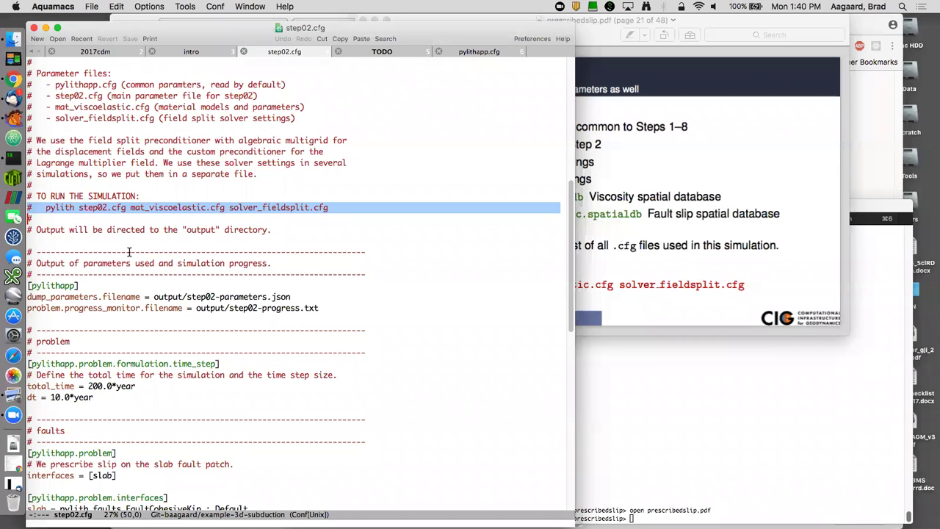
scroll(131, 252, "down", 5)
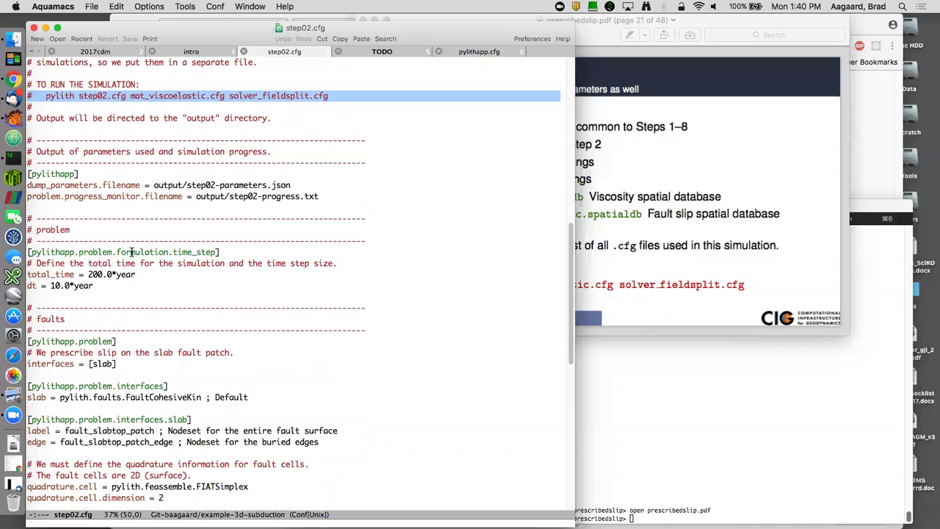
triple_click(135, 184)
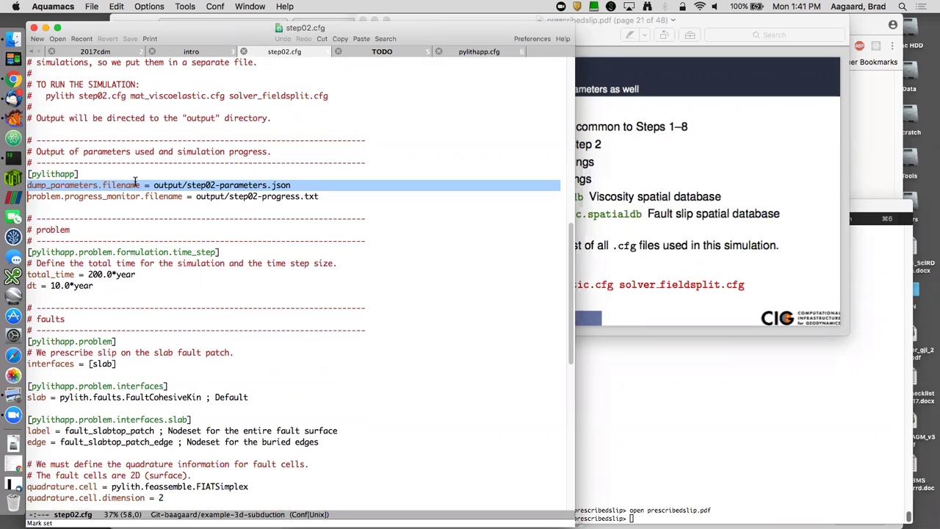
left_click(183, 185)
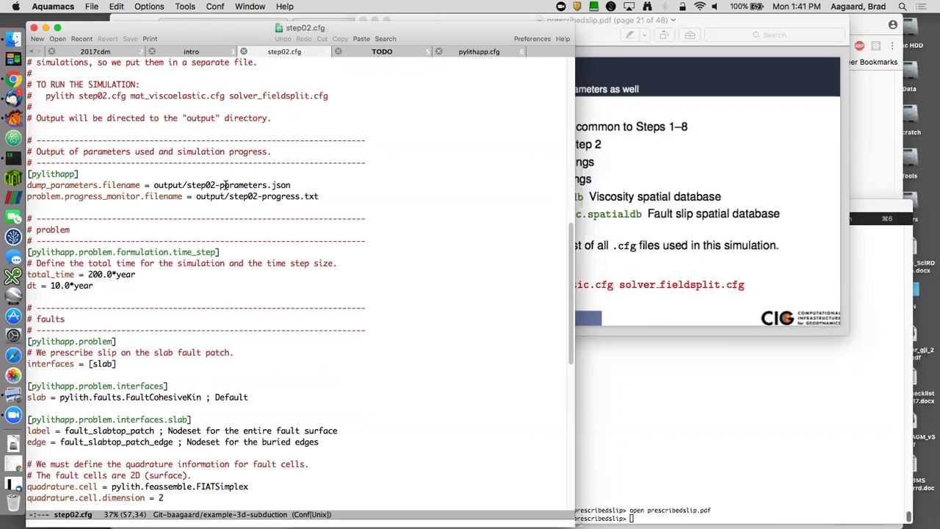
double_click(158, 196)
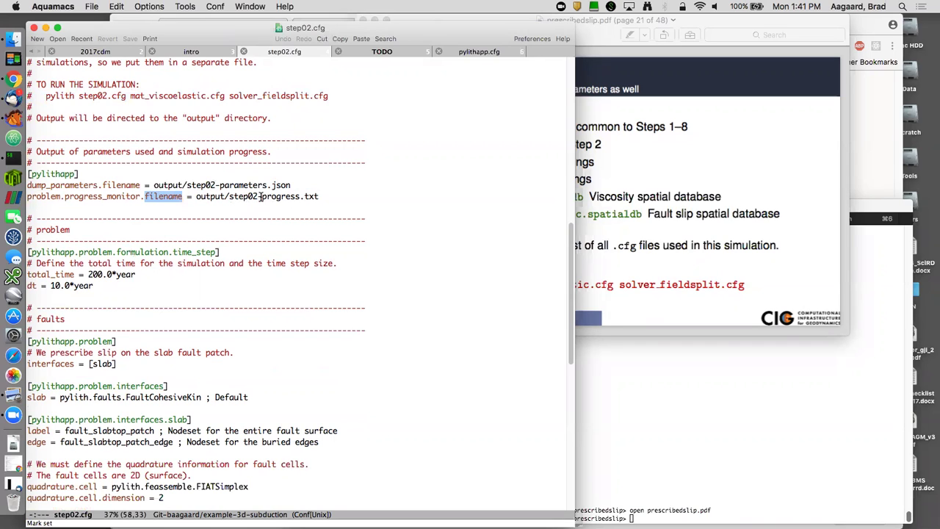
scroll(288, 197, "down", 5)
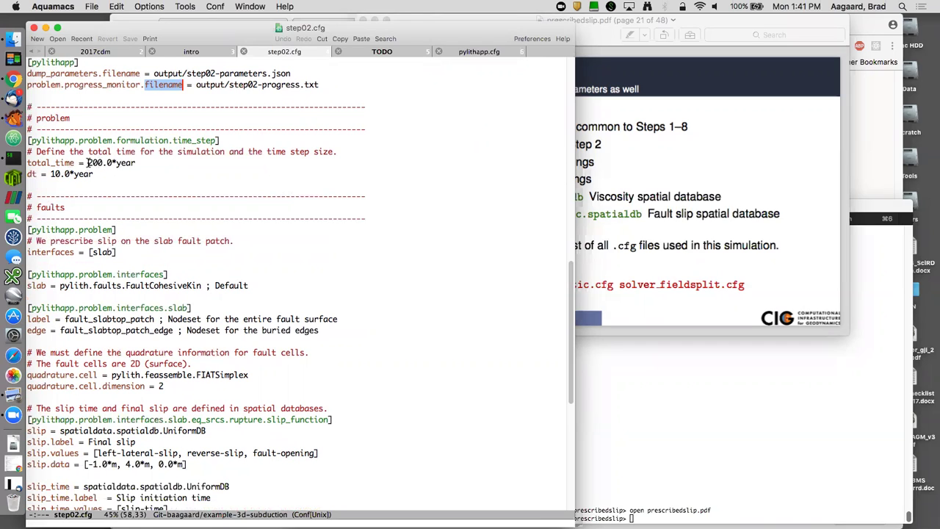
left_click_drag(88, 162, 133, 162)
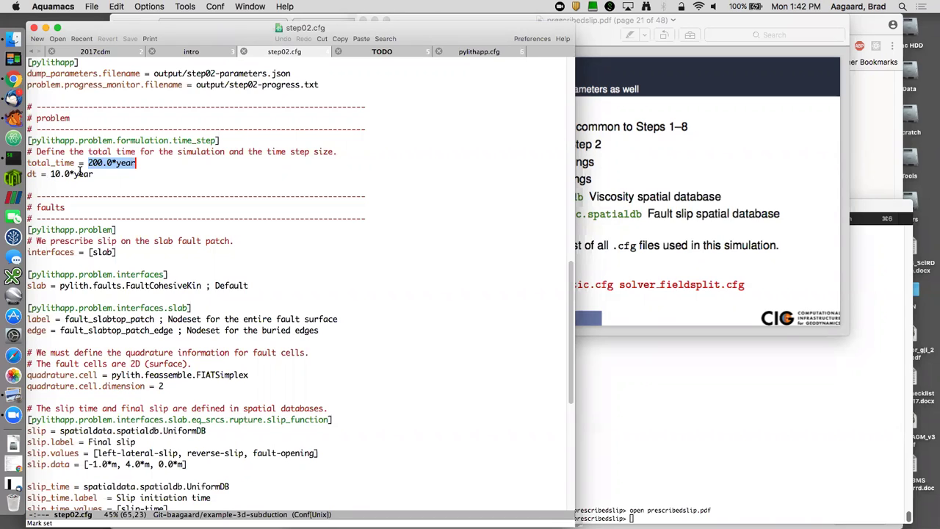
scroll(85, 174, "down", 3)
scroll(85, 174, "down", 9)
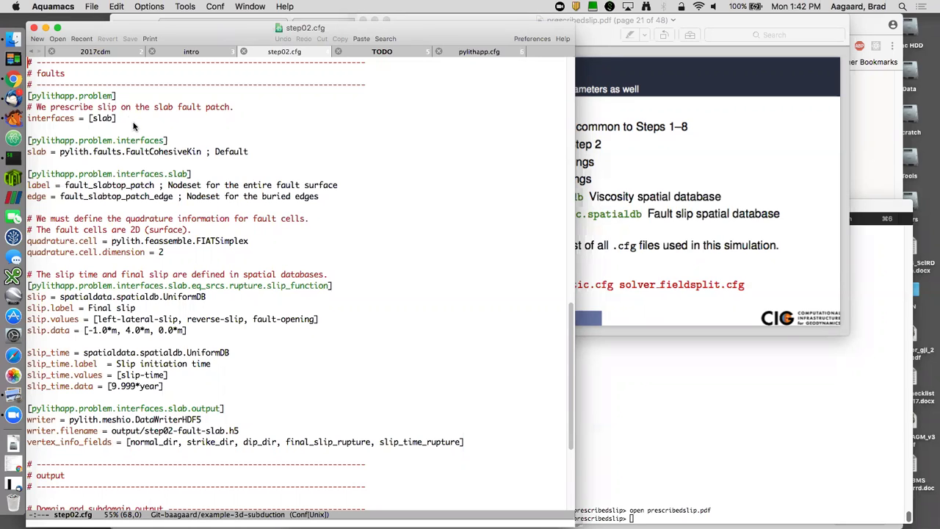
scroll(118, 123, "down", 3)
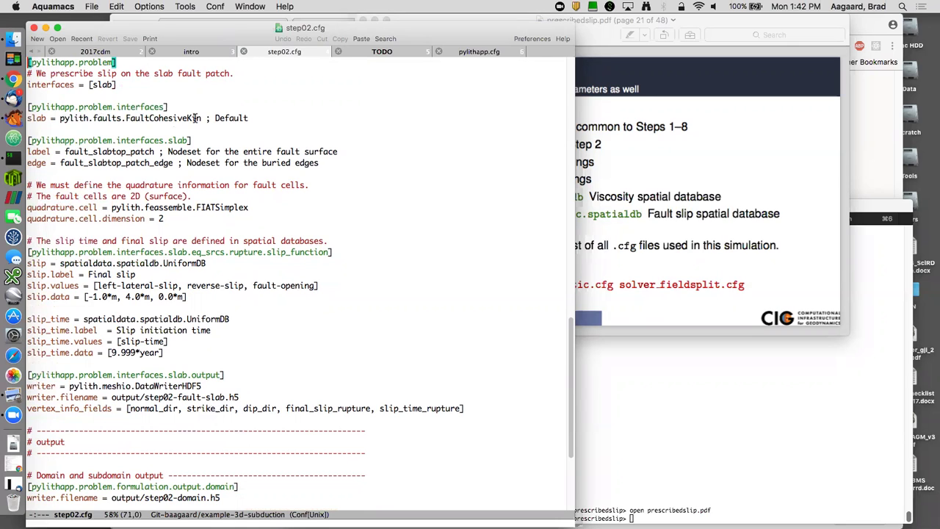
scroll(158, 147, "down", 3)
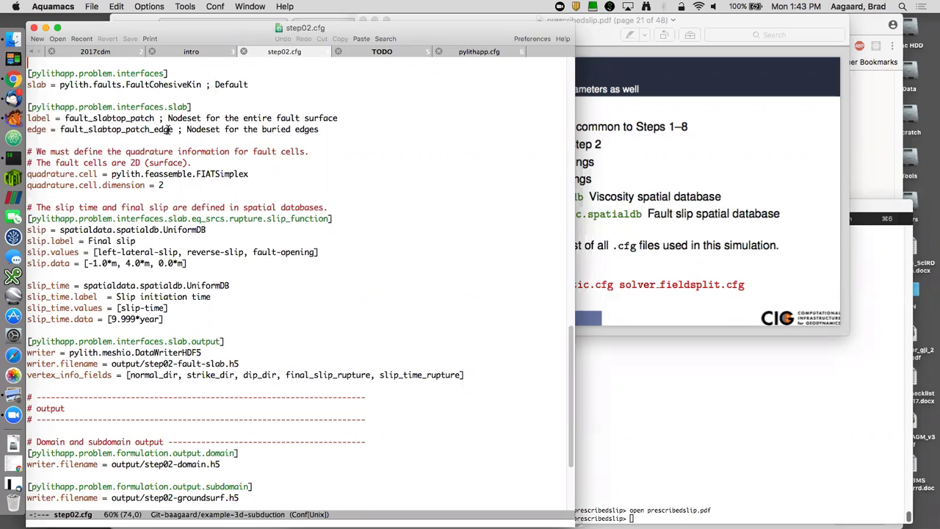
scroll(169, 130, "down", 3)
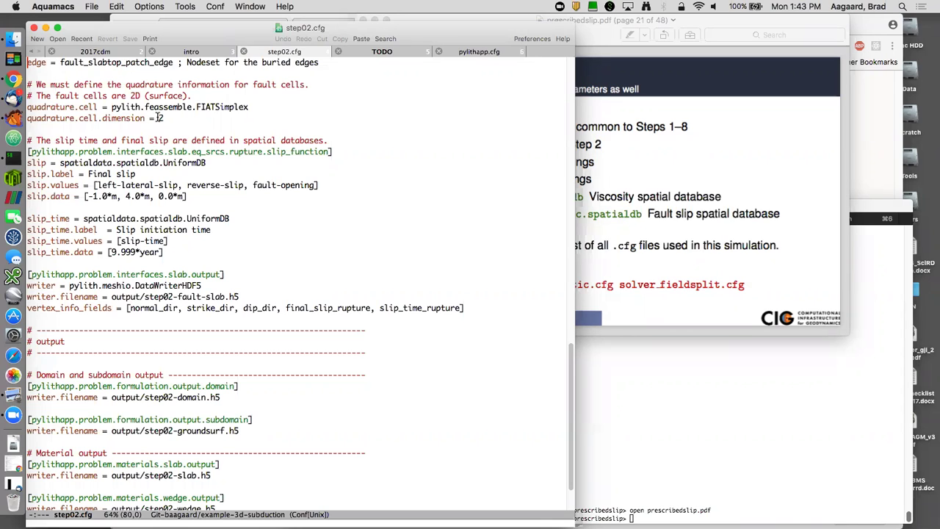
scroll(158, 118, "down", 3)
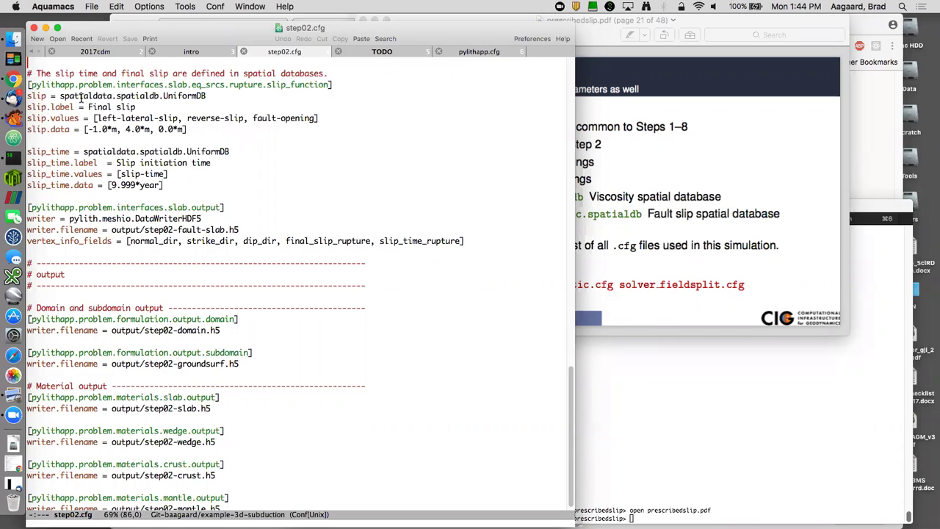
left_click_drag(96, 119, 315, 117)
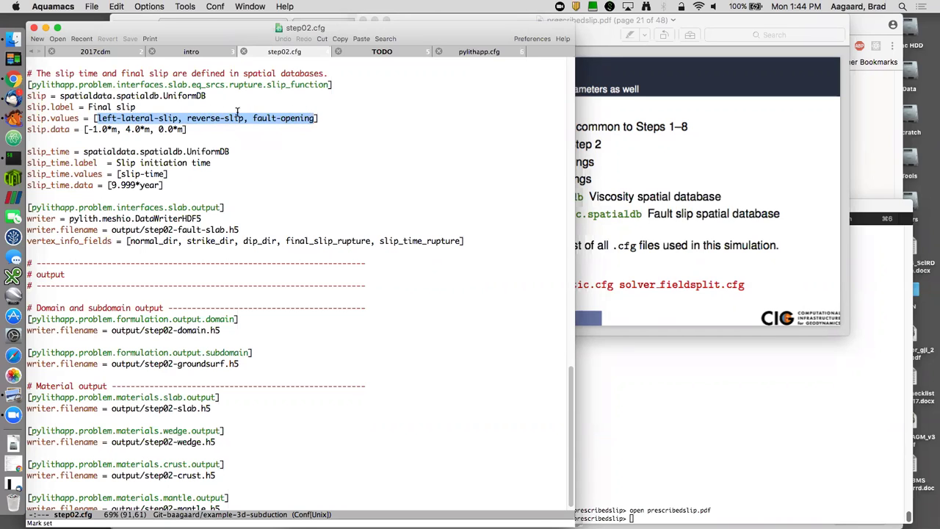
left_click(178, 114)
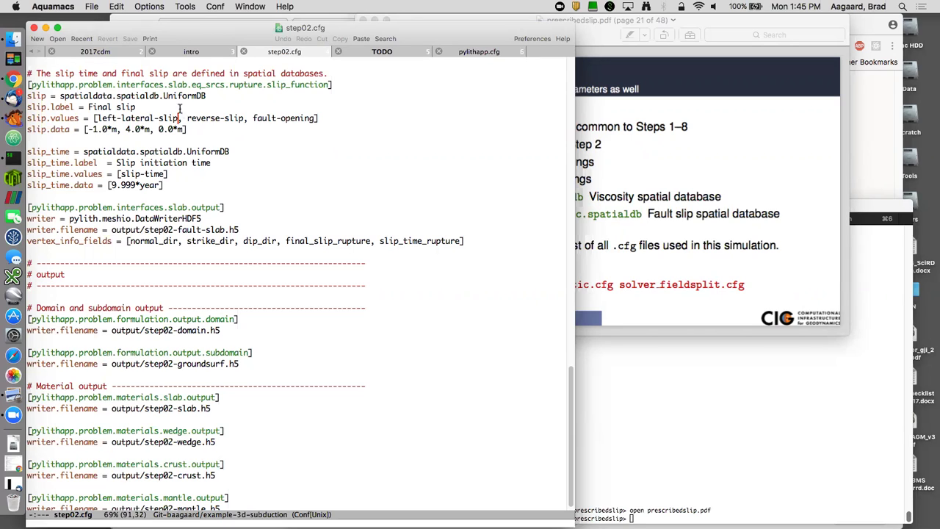
- Pick out the DataWriterHDF5 writer name while scrolling through step02.cfg
scroll(134, 193, "down", 3)
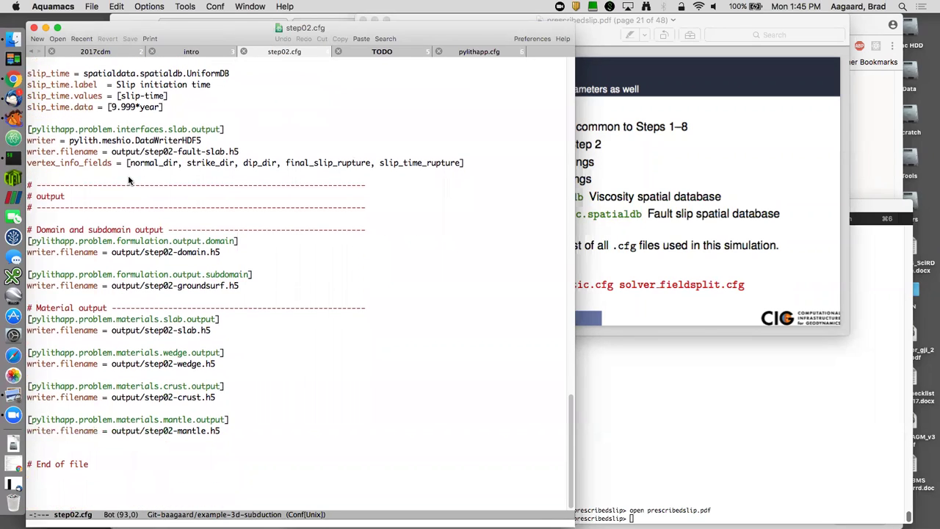
double_click(163, 139)
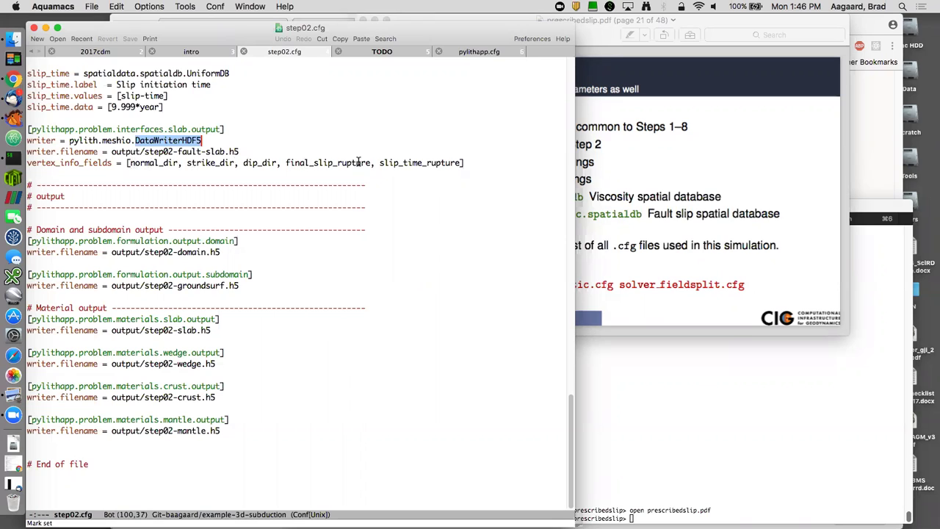
scroll(360, 163, "up", 3)
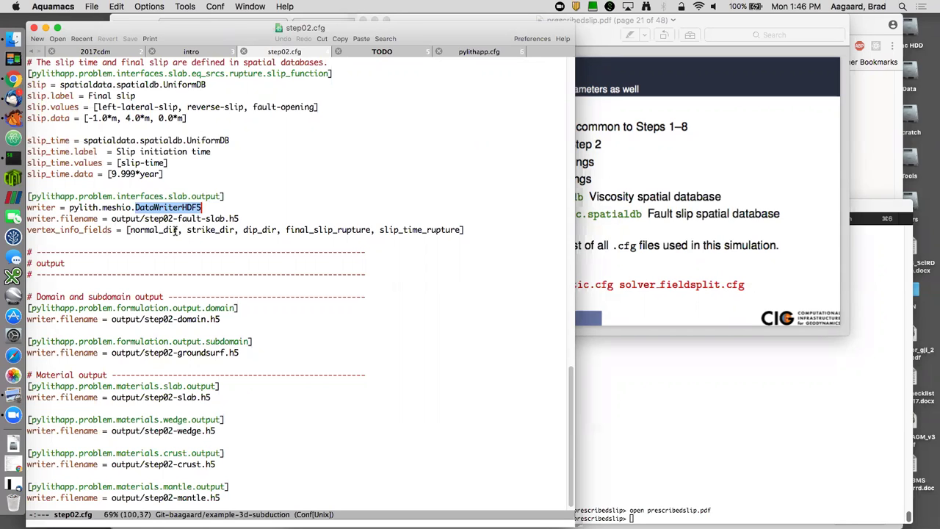
scroll(174, 230, "down", 5)
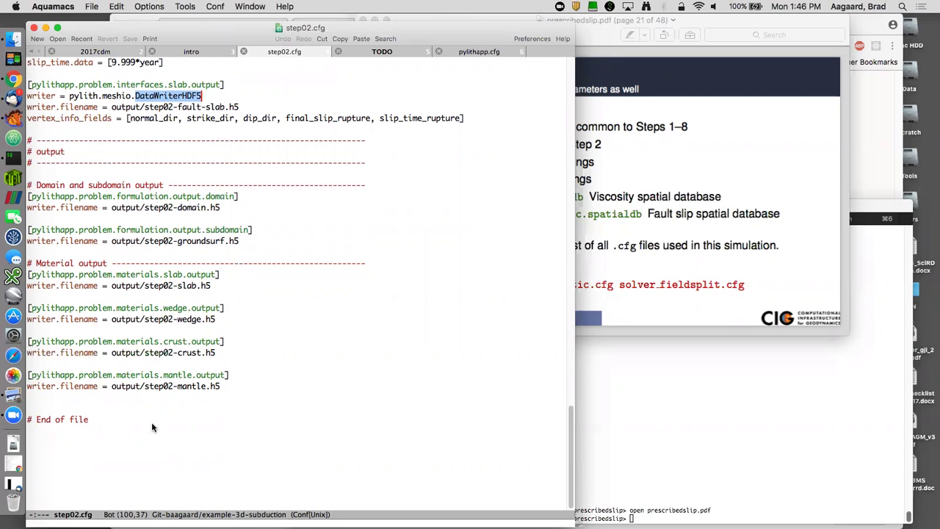
scroll(188, 404, "up", 3)
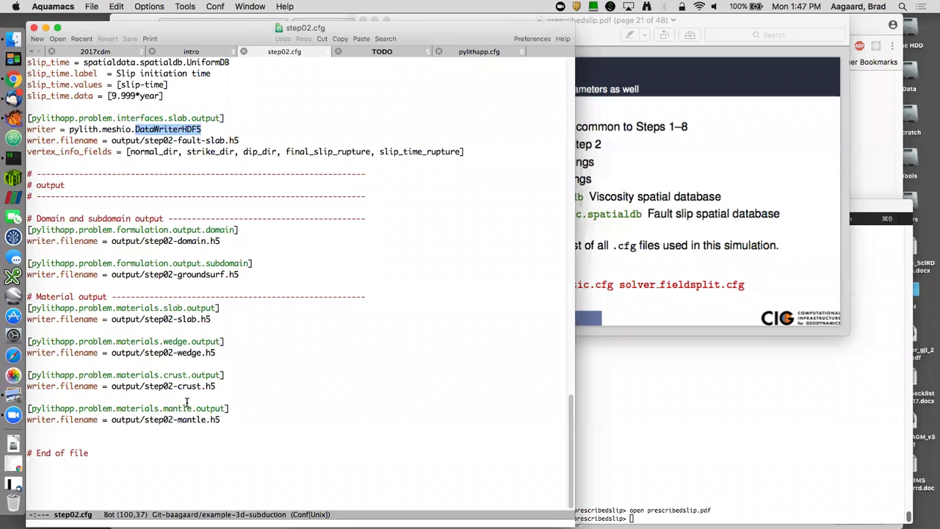
scroll(190, 403, "up", 1)
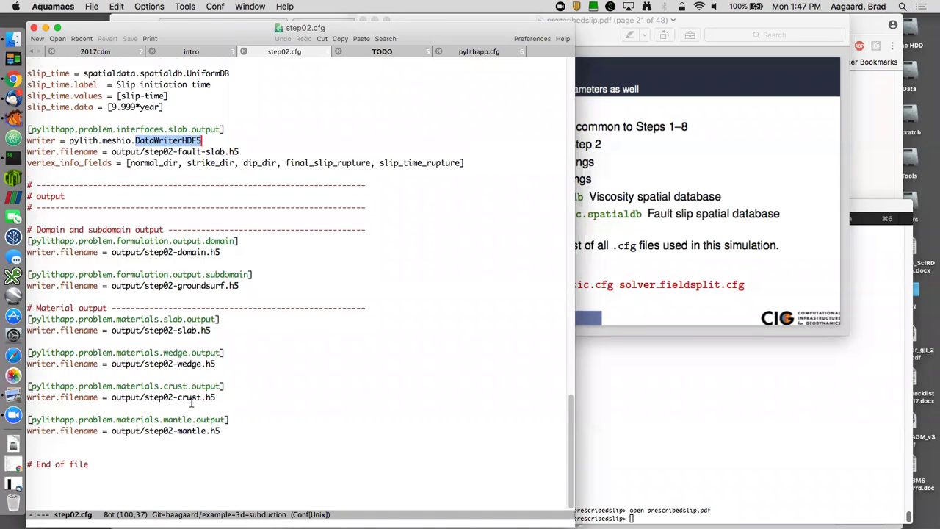
scroll(191, 403, "up", 5)
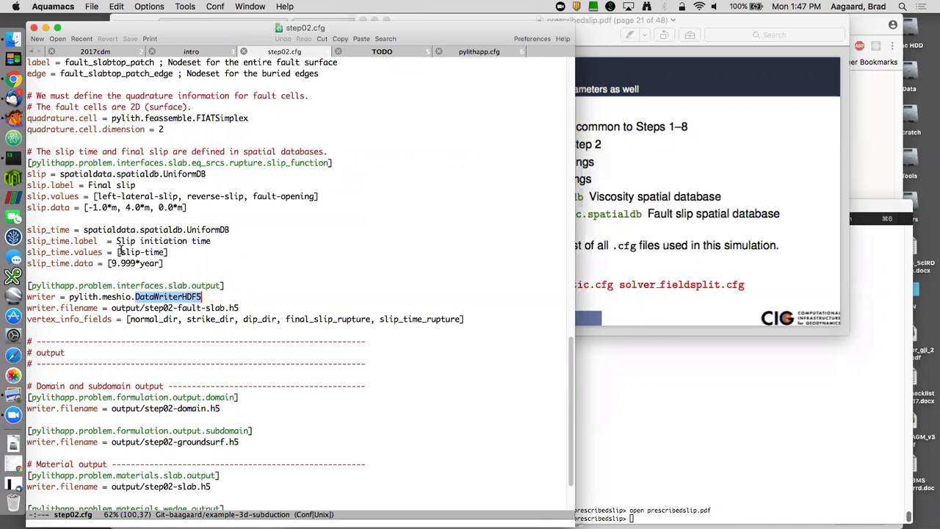
- Highlight the slip and slip_time database blocks in step02.cfg, then clear the highlight
triple_click(49, 174)
left_click_drag(49, 175, 52, 207)
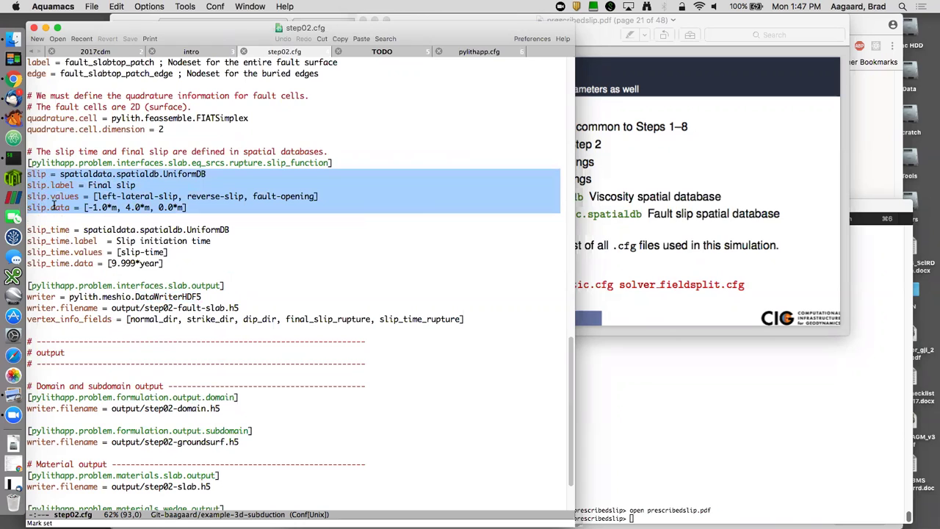
triple_click(42, 174)
left_click_drag(42, 175, 51, 263)
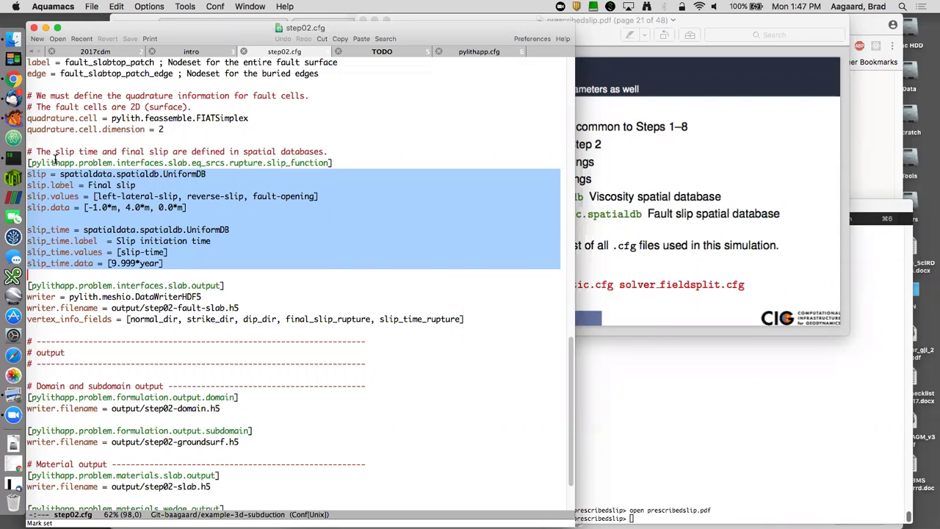
left_click(47, 230)
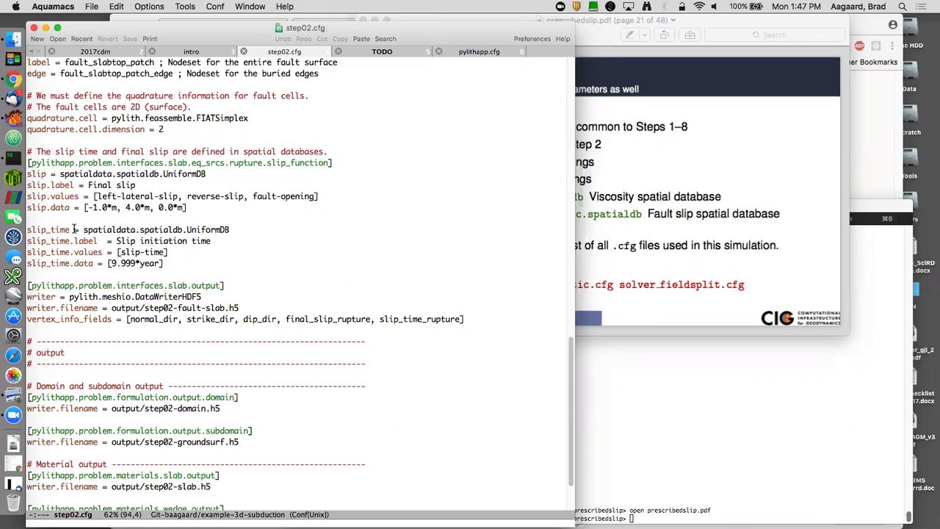
- Highlight the three slip component names, the slip_function setting and the slip_time.values line
left_click_drag(92, 197, 318, 197)
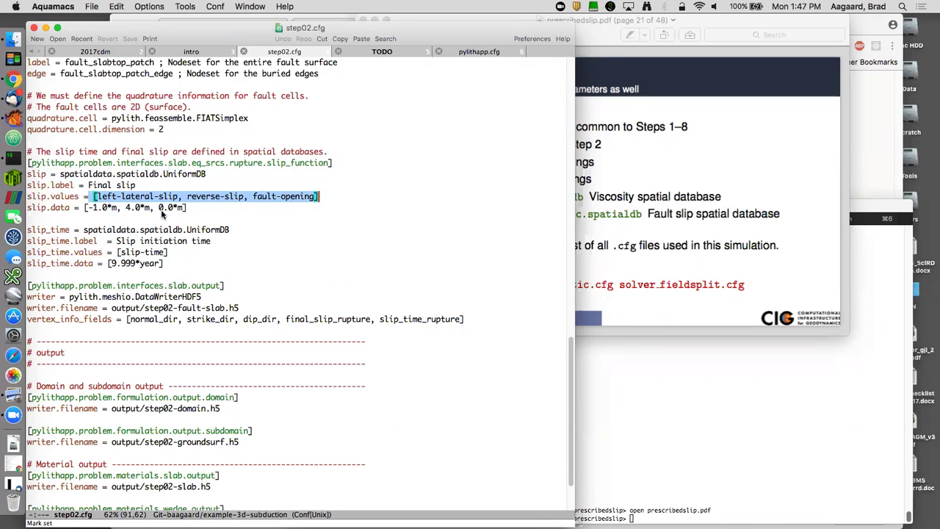
left_click(118, 197)
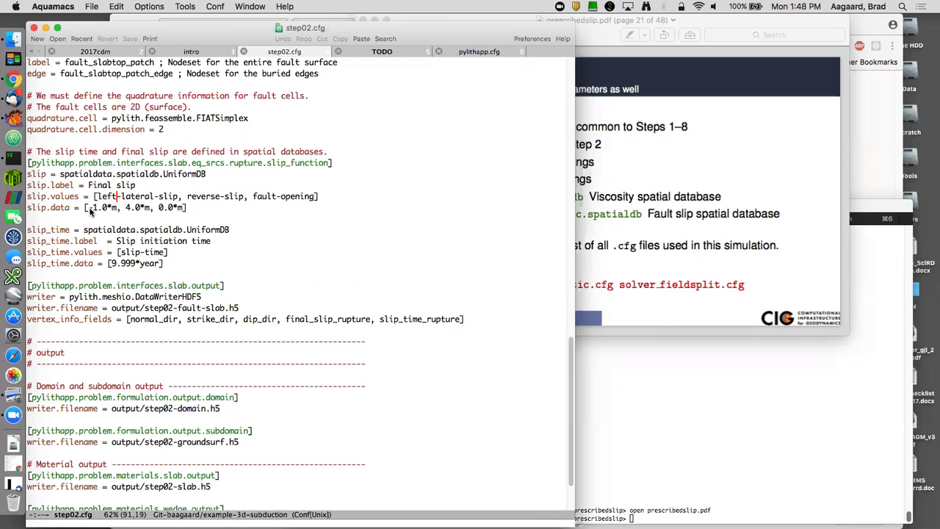
left_click_drag(94, 196, 317, 196)
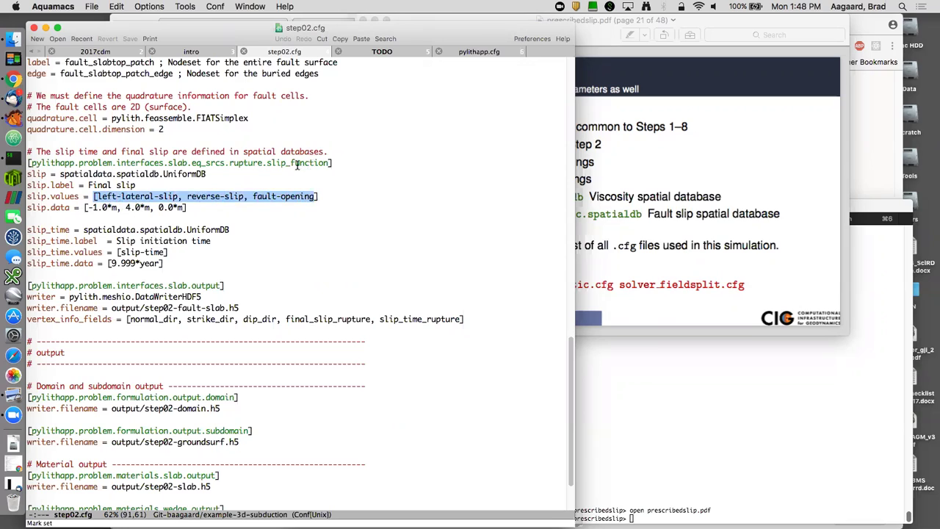
left_click_drag(267, 163, 329, 163)
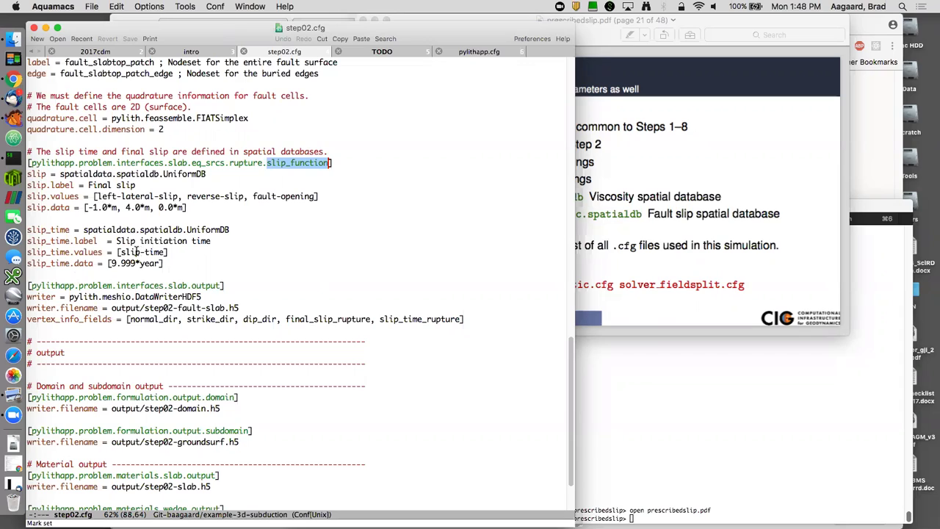
triple_click(134, 252)
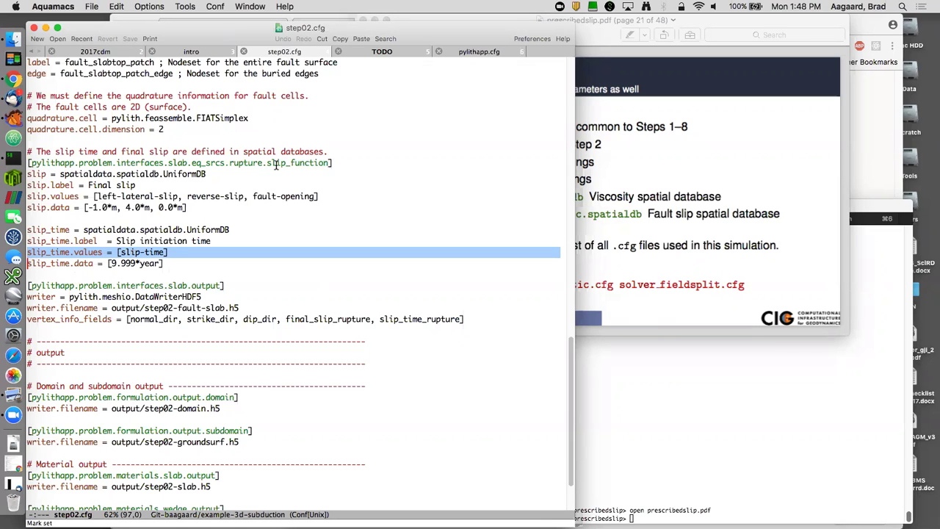
left_click(205, 251)
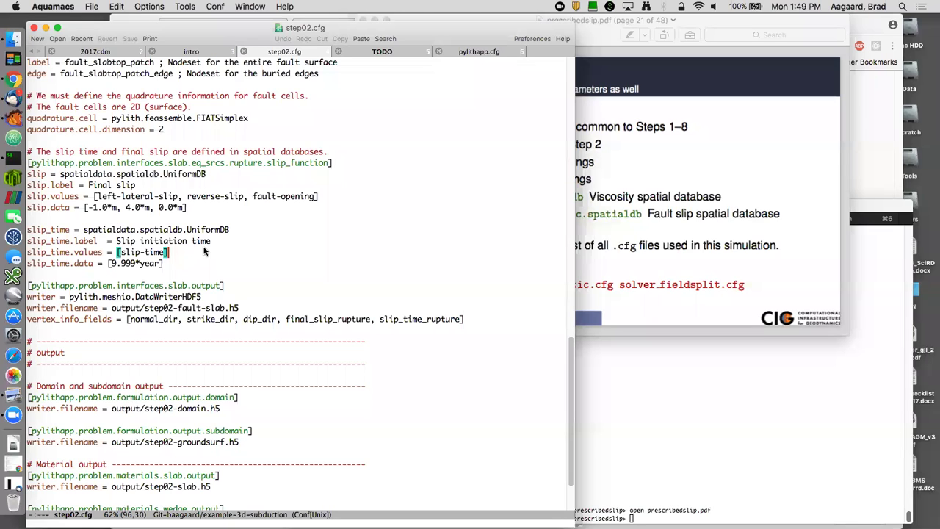
scroll(205, 251, "down", 5)
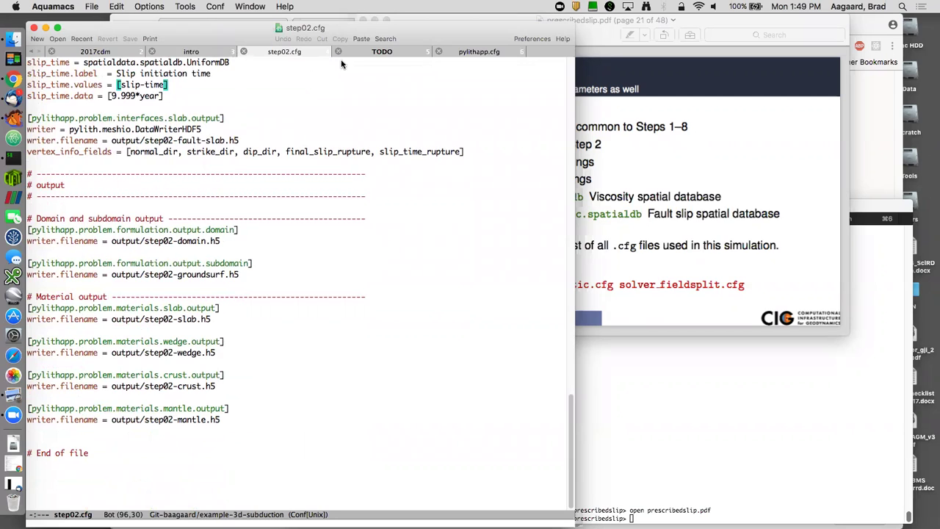
- After checking the Step 2 input files slide, open mat_viscoelastic.cfg, enlarge its text and scroll to the materials
left_click(595, 153)
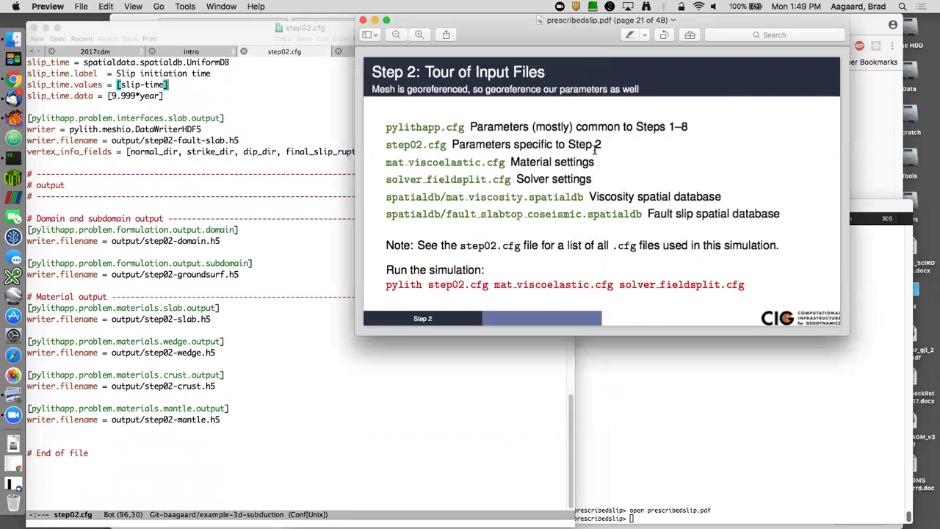
left_click(316, 159)
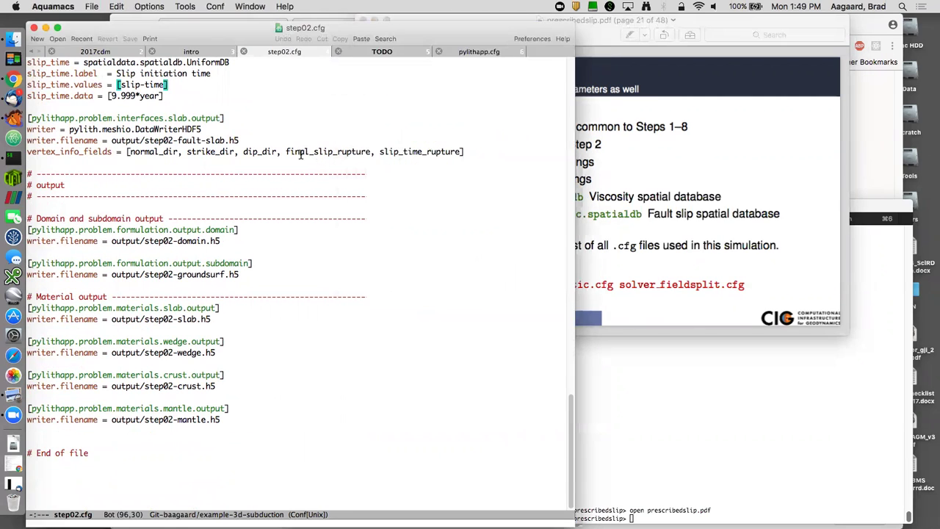
key("ctrl+x")
key("ctrl+f")
type("mat_viscoelastic.cfg")
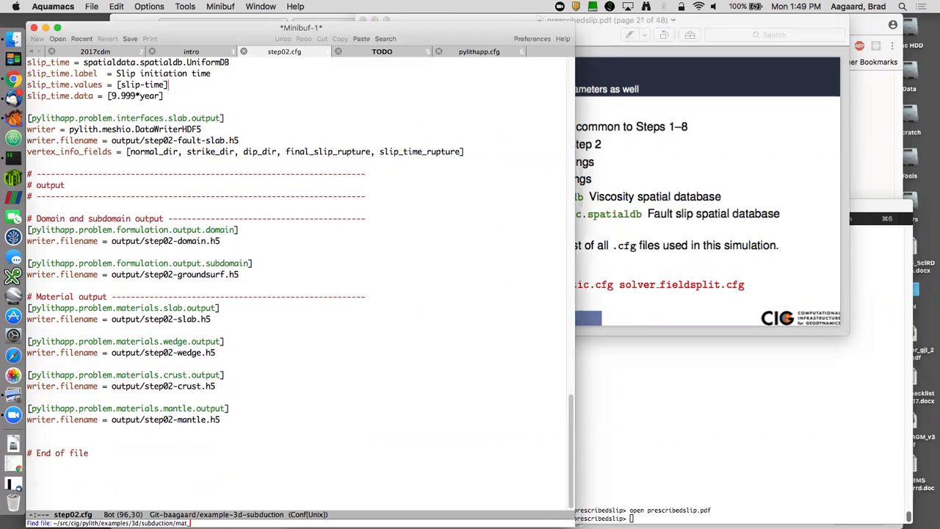
key("Return")
key("super+equal")
key("super+equal")
key("super+equal")
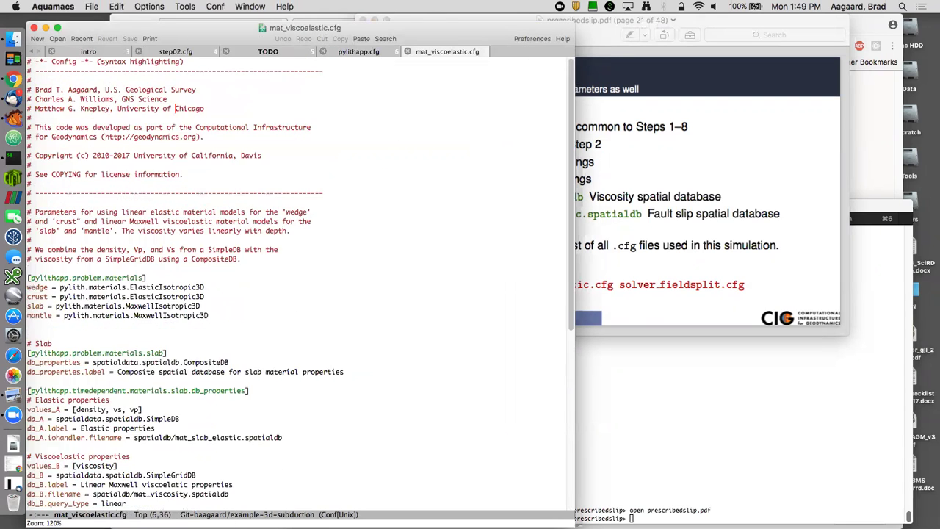
scroll(440, 158, "down", 5)
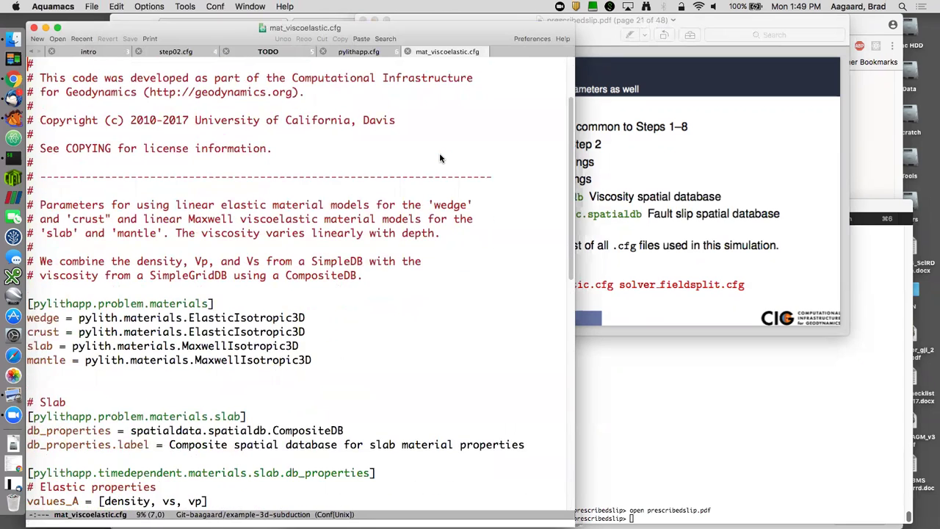
scroll(440, 158, "down", 2)
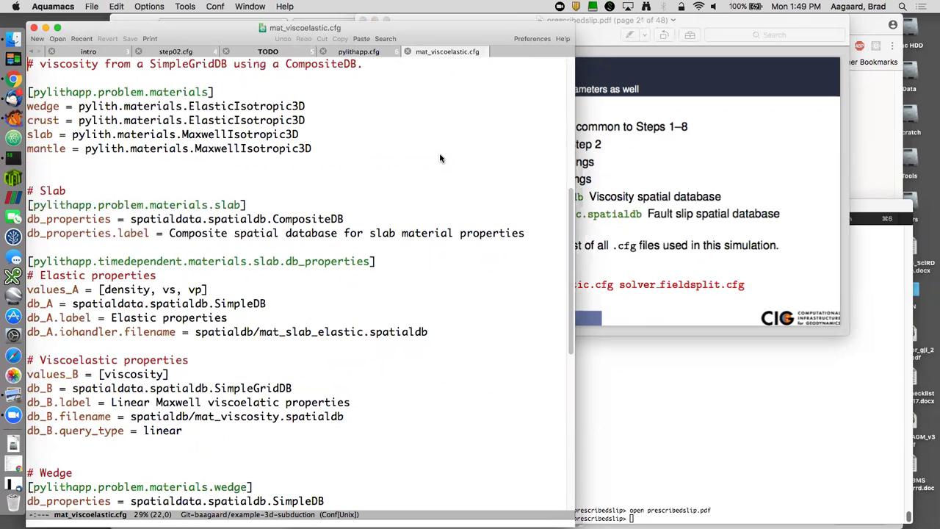
scroll(439, 159, "up", 3)
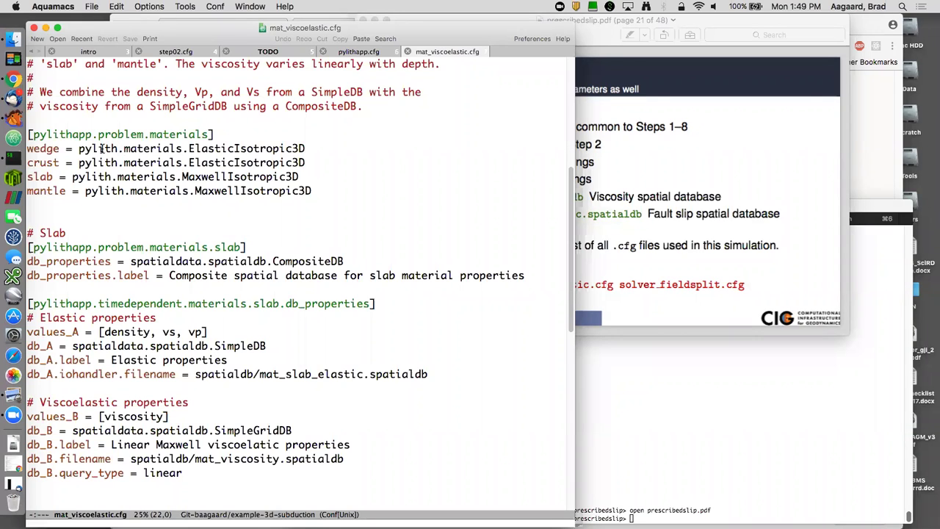
triple_click(141, 148)
left_click_drag(142, 148, 141, 182)
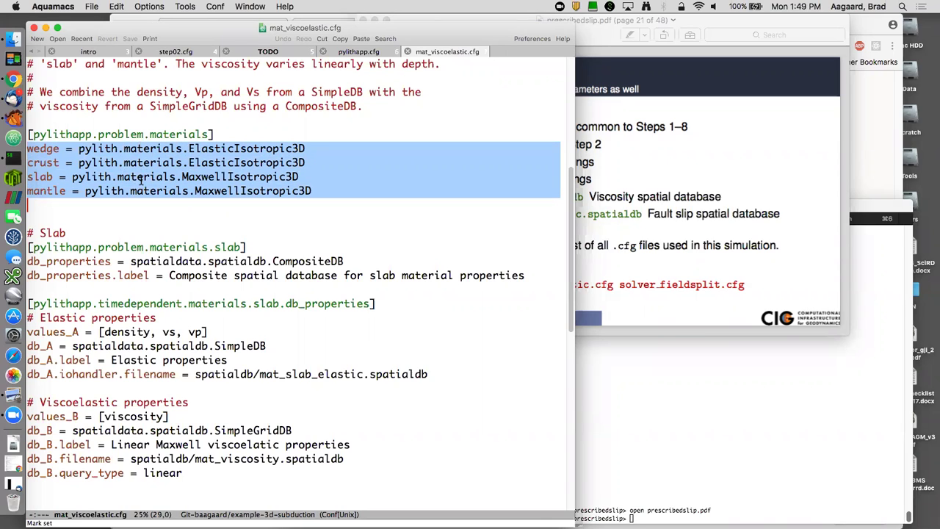
left_click(124, 152)
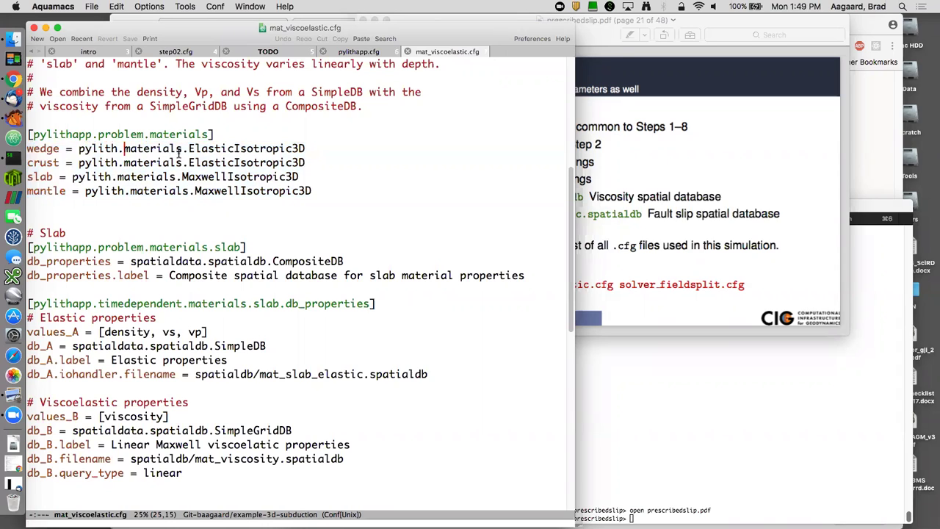
double_click(145, 148)
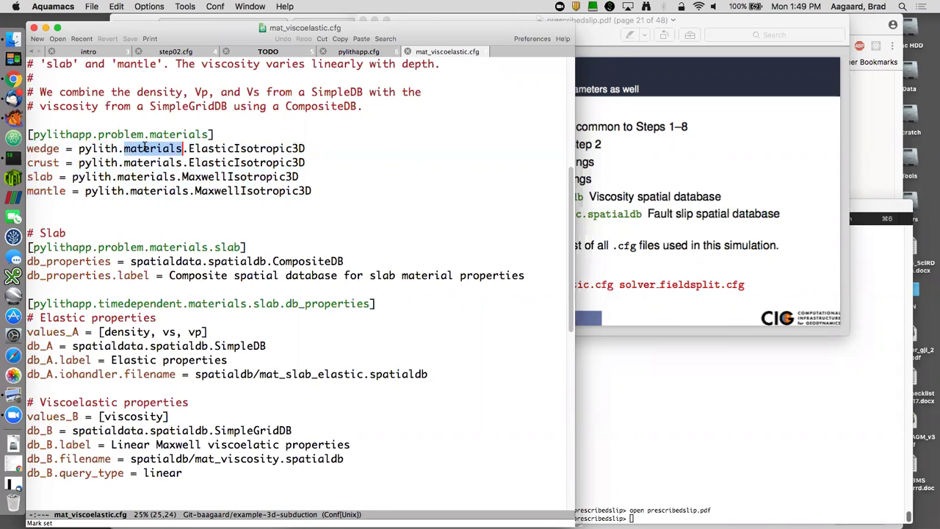
triple_click(144, 148)
key("shift+Down")
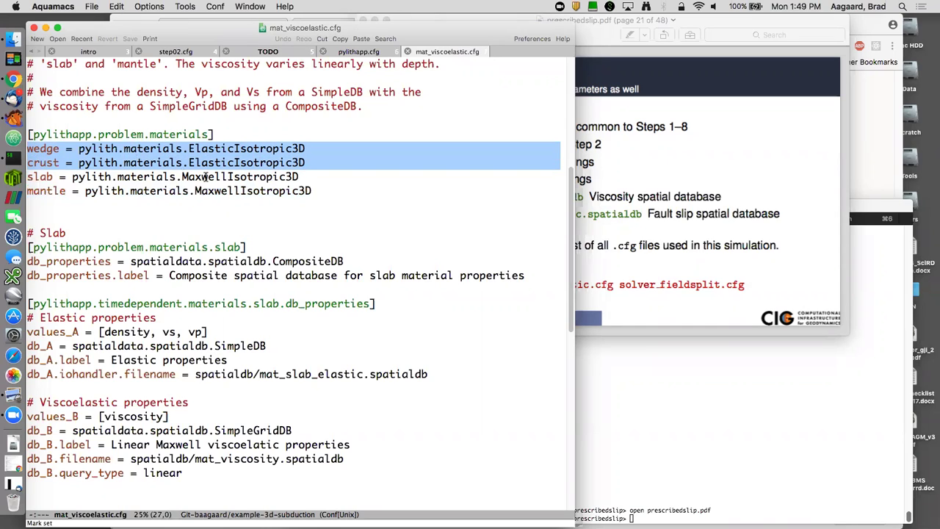
triple_click(204, 177)
key("shift+Down")
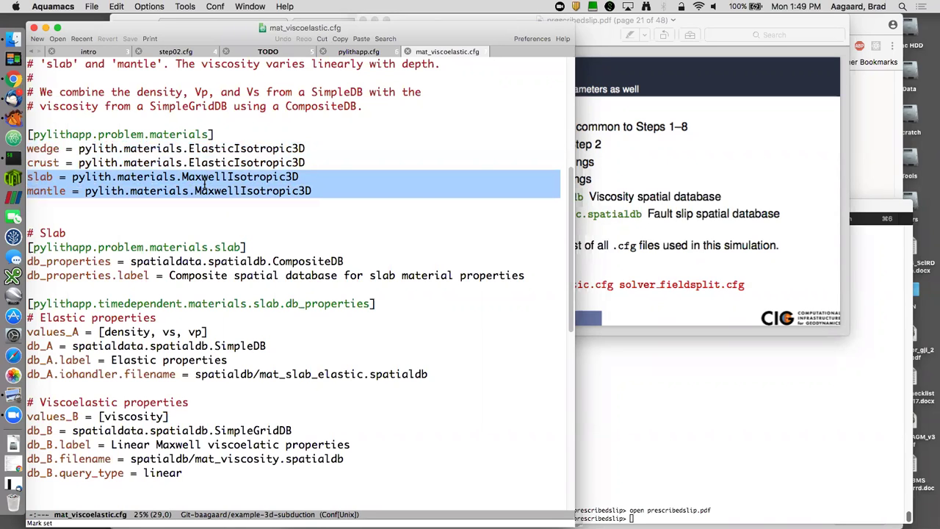
left_click(242, 190)
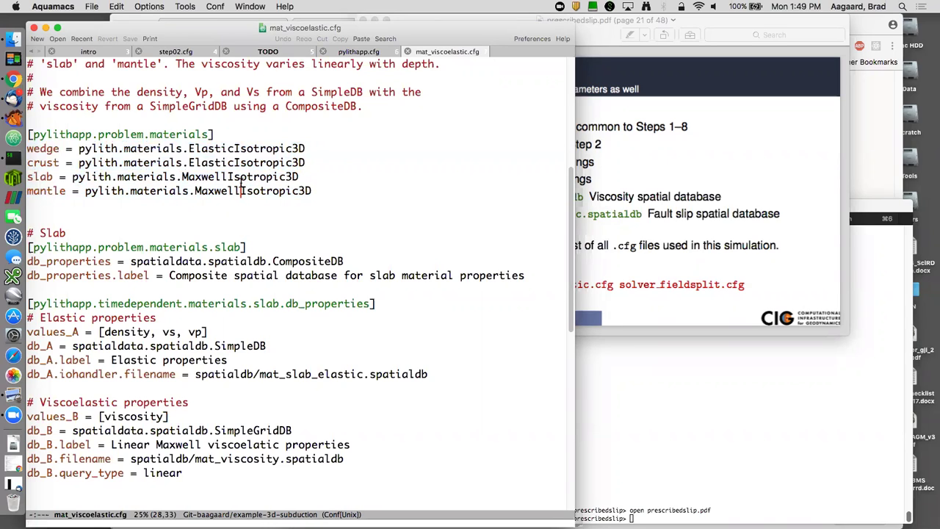
scroll(240, 186, "down", 1)
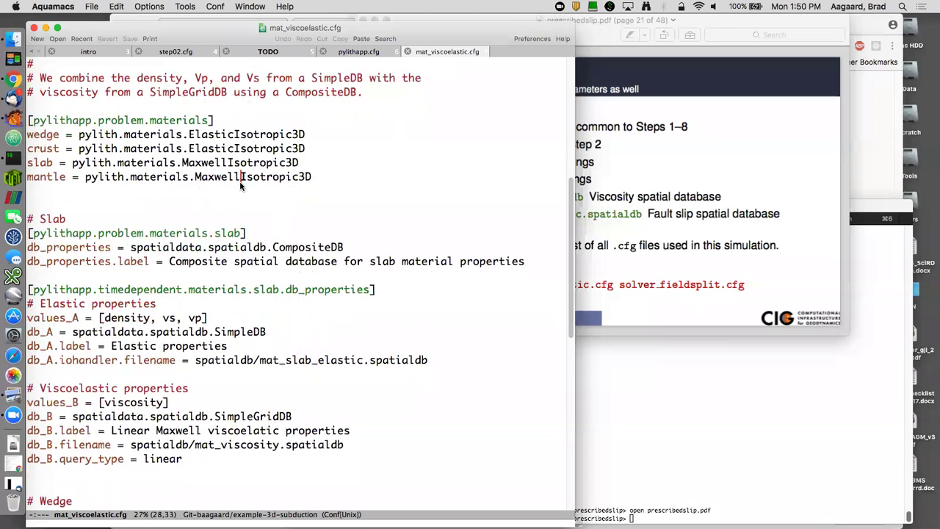
scroll(240, 186, "down", 8)
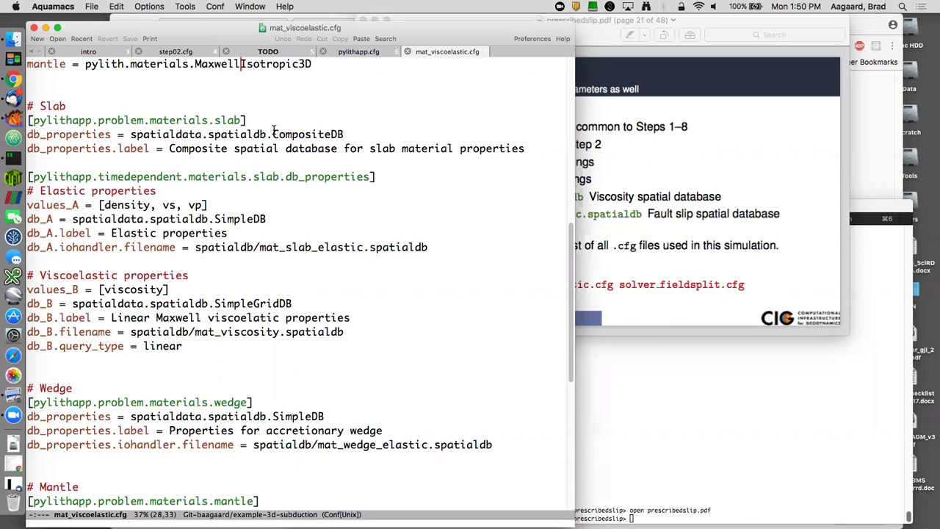
- Highlight the slab's CompositeDB type, the density/vs/vp list, the viscosity values line and the spatialdb path
left_click_drag(273, 129, 344, 133)
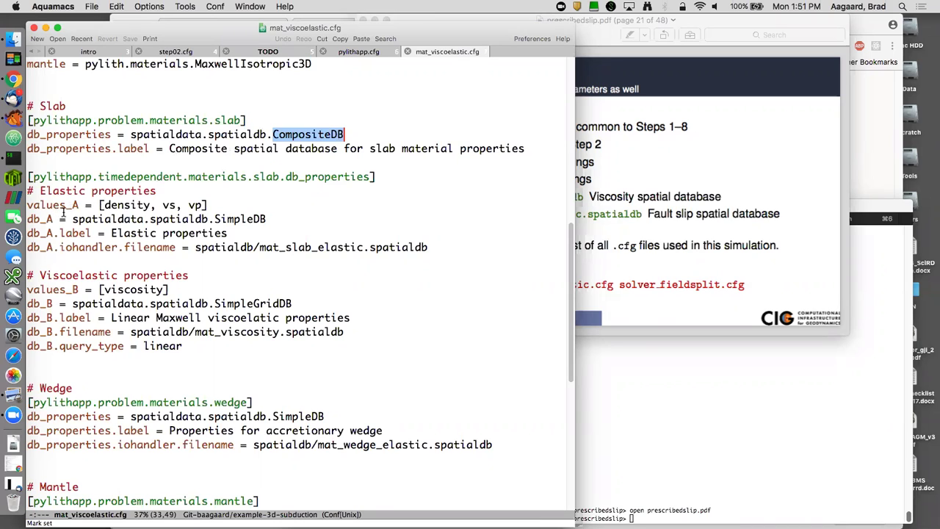
scroll(66, 213, "down", 3)
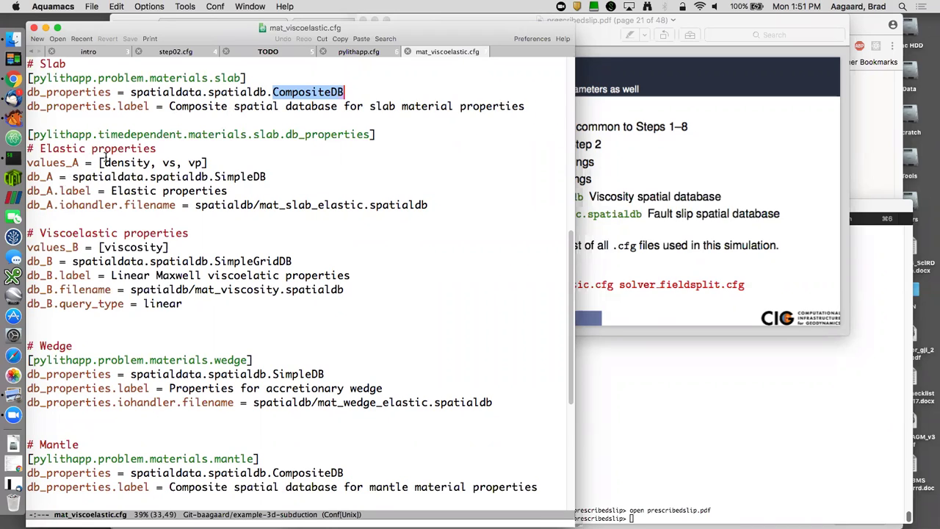
left_click_drag(100, 162, 209, 163)
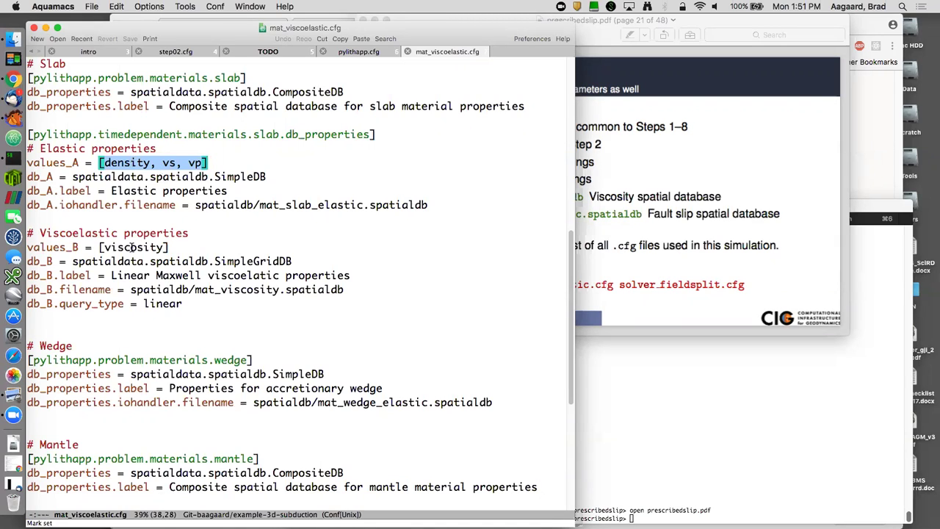
triple_click(133, 248)
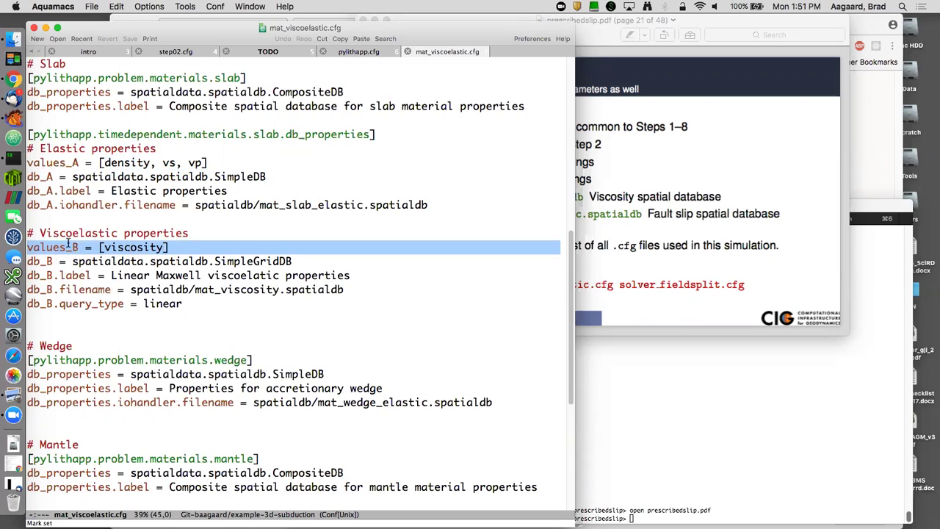
double_click(173, 176)
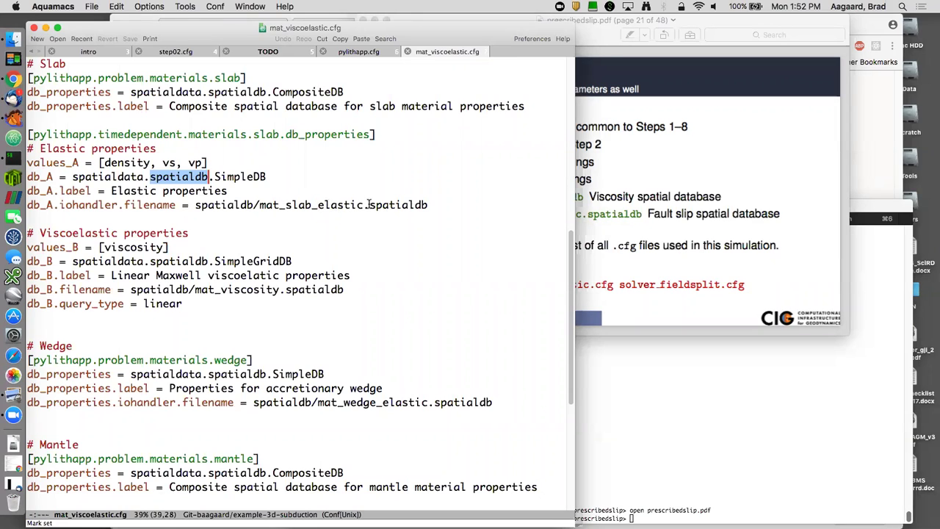
left_click(343, 205)
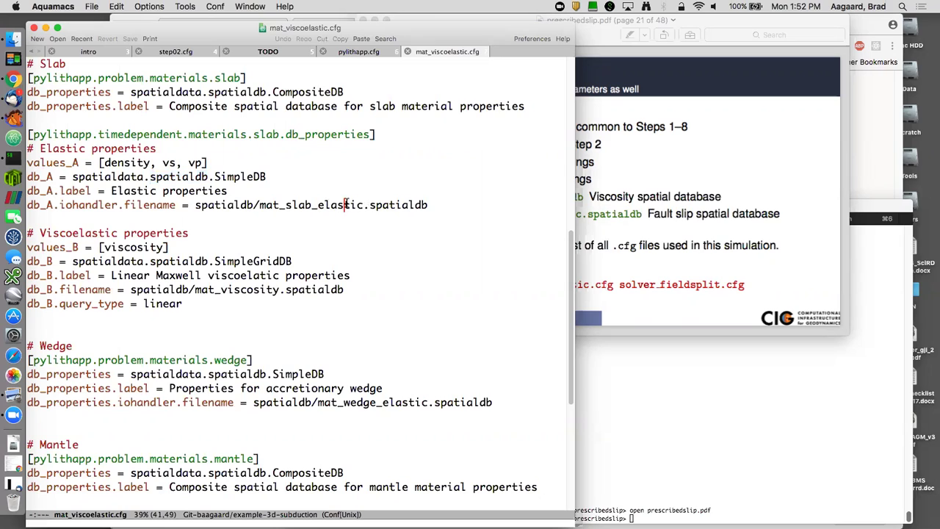
- Open spatialdb/mat_slab_elastic.spatialdb using file-name completion
key("ctrl+x")
key("ctrl+f")
type("spatialdb/mat_e")
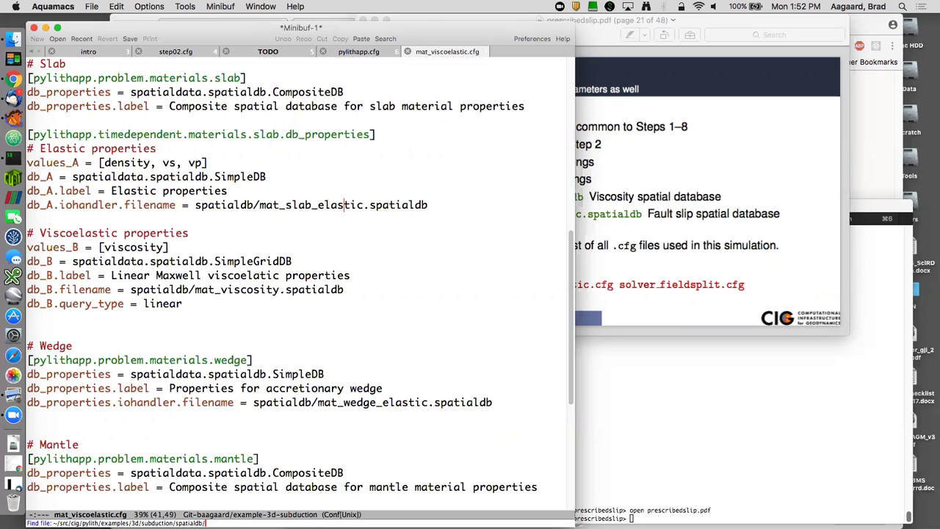
key("Tab")
key("ctrl+k")
type("slab")
key("Tab")
key("Return")
key("super+equal")
key("super+equal")
key("super+equal")
key("super+equal")
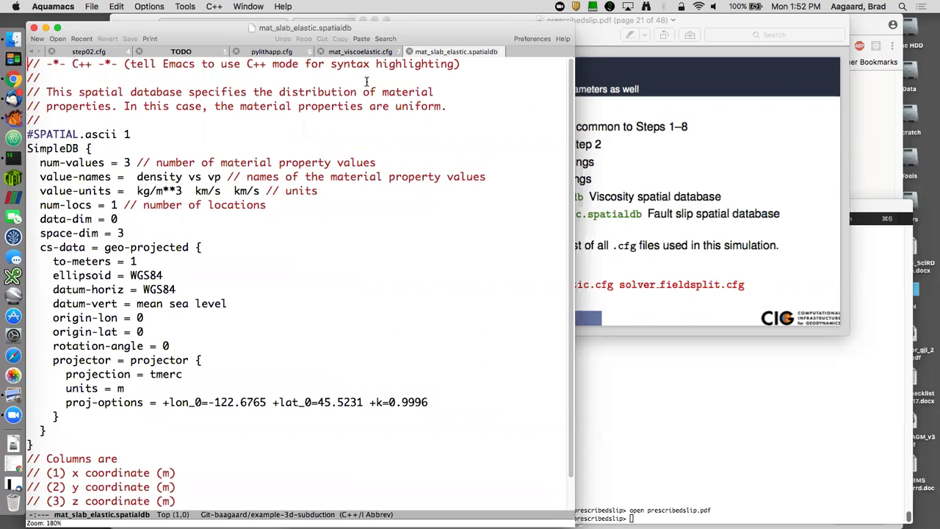
scroll(361, 83, "down", 6)
scroll(305, 92, "up", 3)
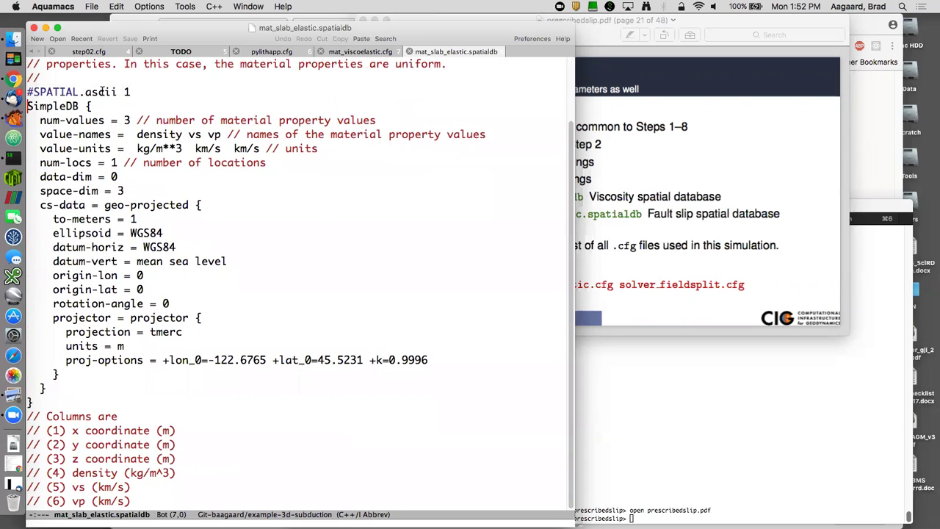
double_click(55, 106)
triple_click(52, 91)
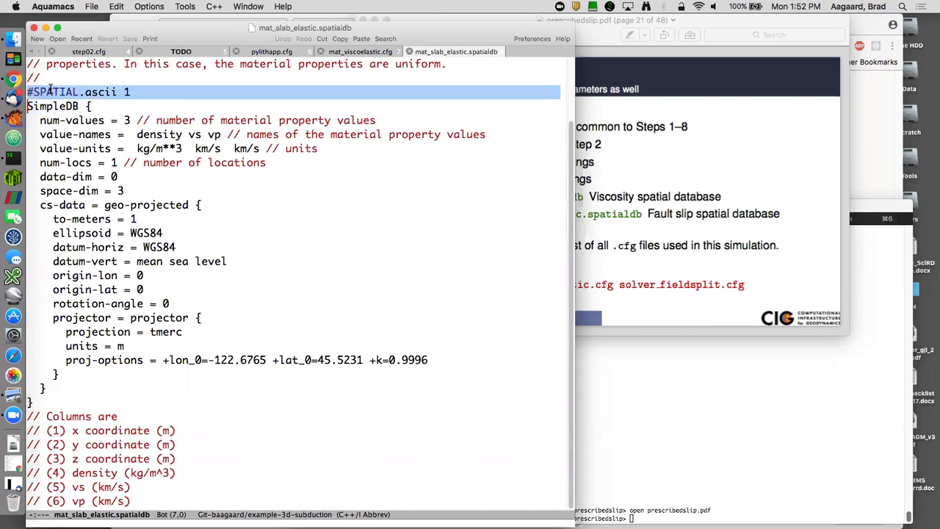
scroll(55, 90, "down", 1)
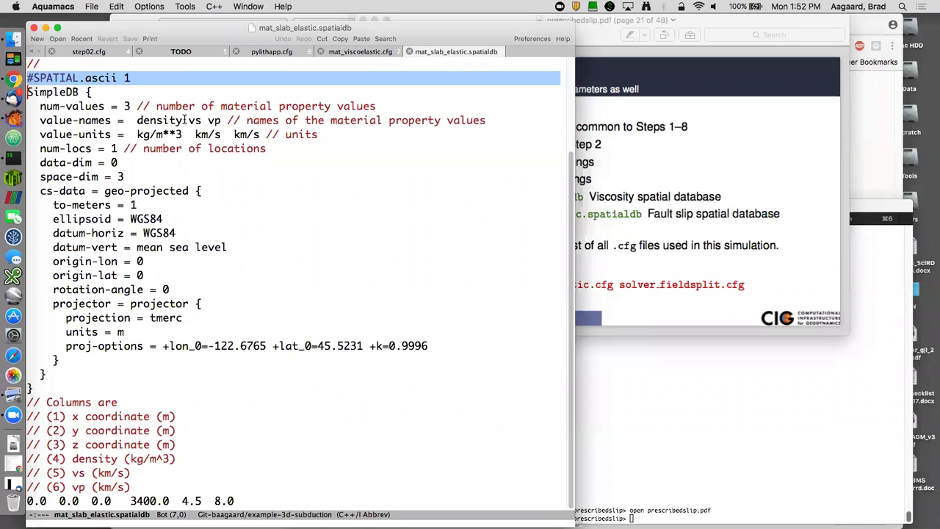
scroll(133, 166, "down", 3)
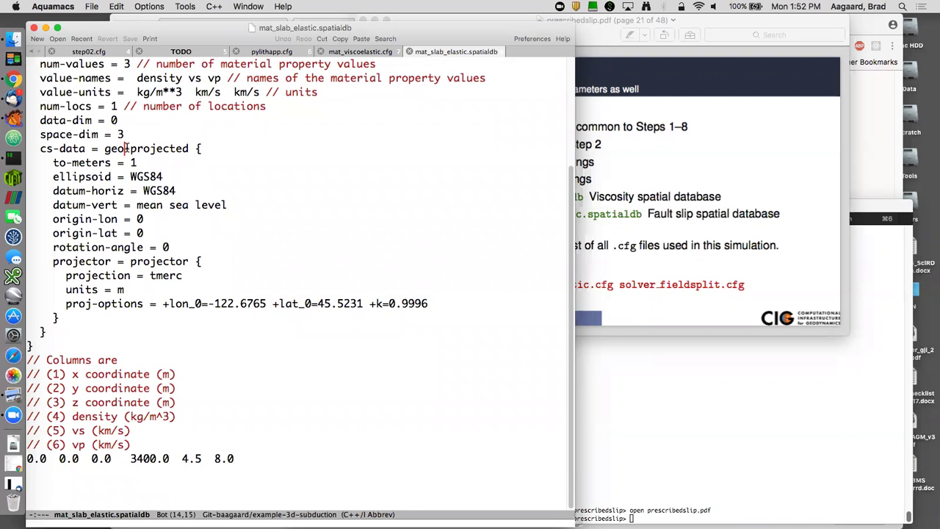
triple_click(129, 149)
left_click_drag(128, 148, 118, 294)
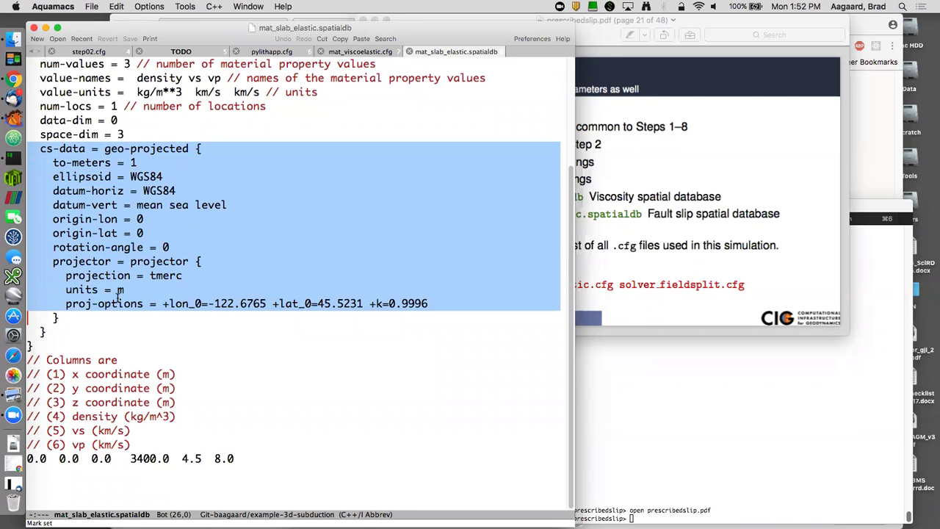
left_click(144, 190)
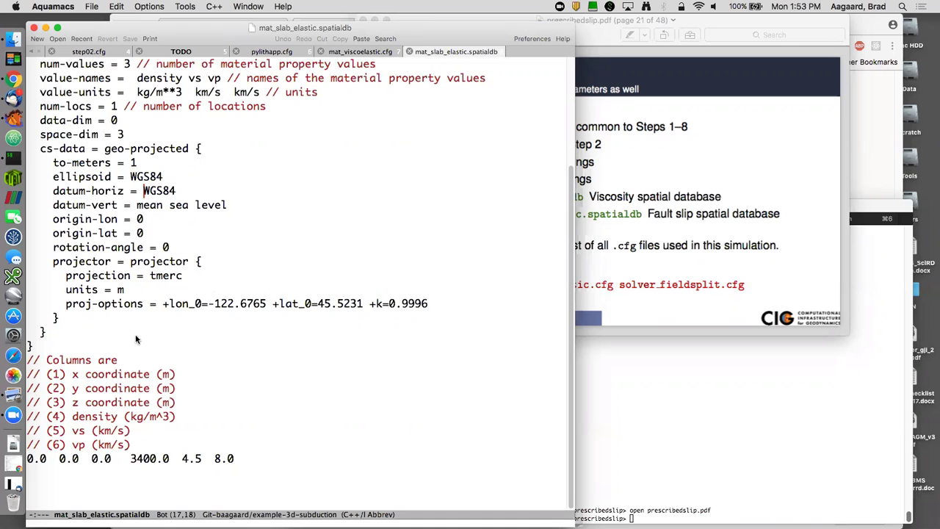
scroll(139, 356, "down", 3)
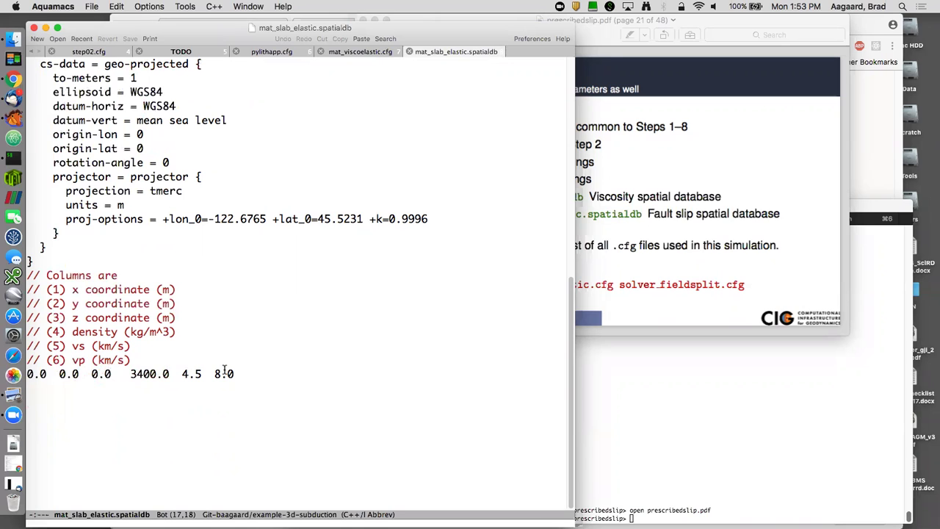
scroll(225, 374, "up", 5)
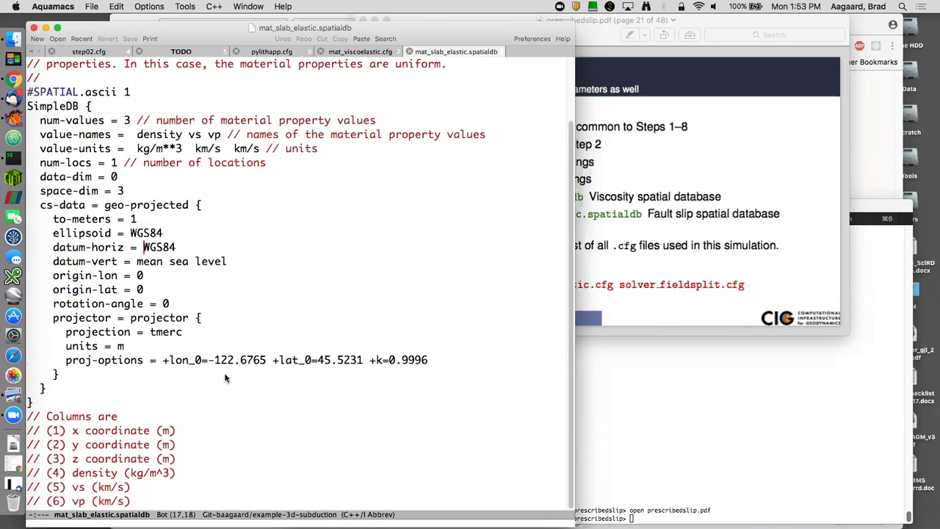
scroll(225, 375, "up", 2)
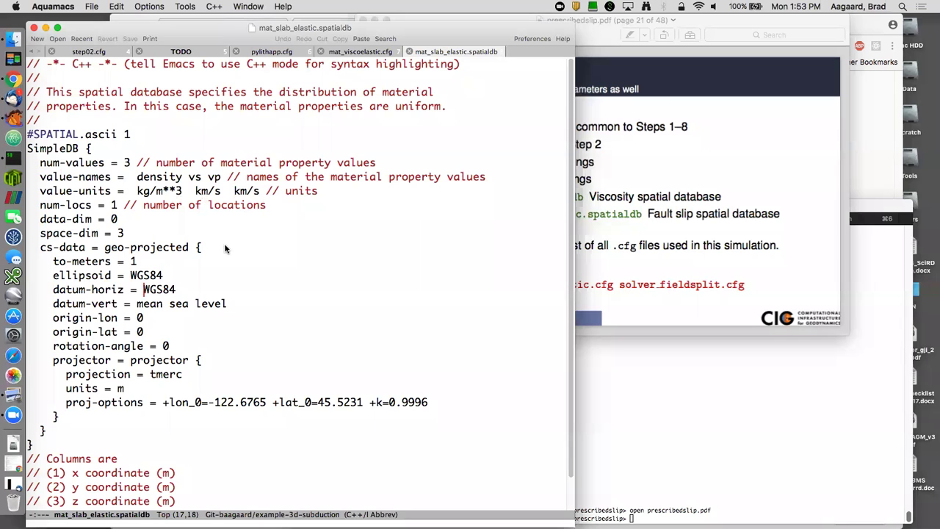
scroll(234, 246, "down", 6)
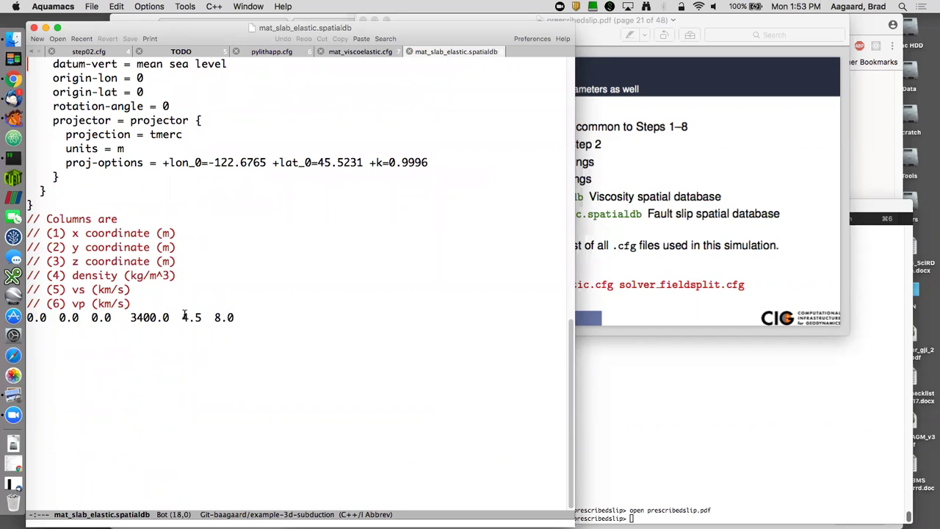
double_click(62, 219)
left_click_drag(61, 219, 70, 301)
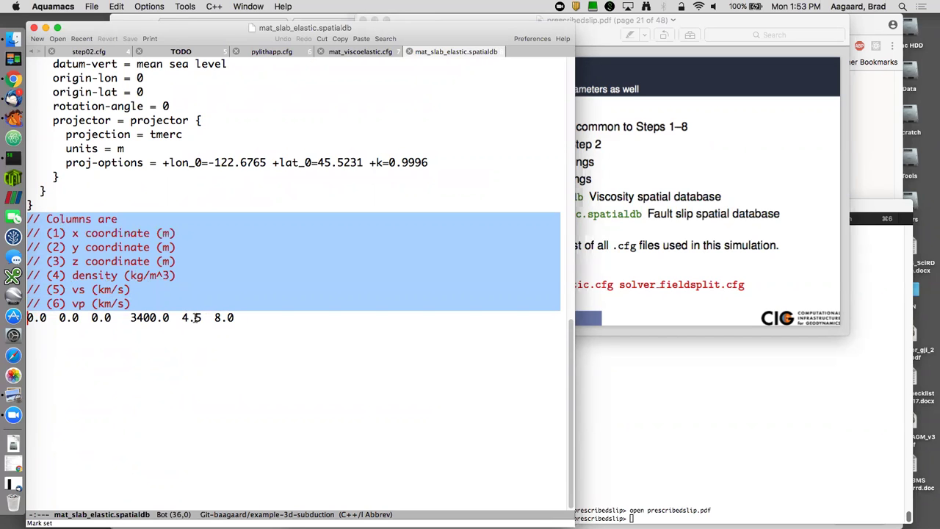
scroll(125, 288, "up", 5)
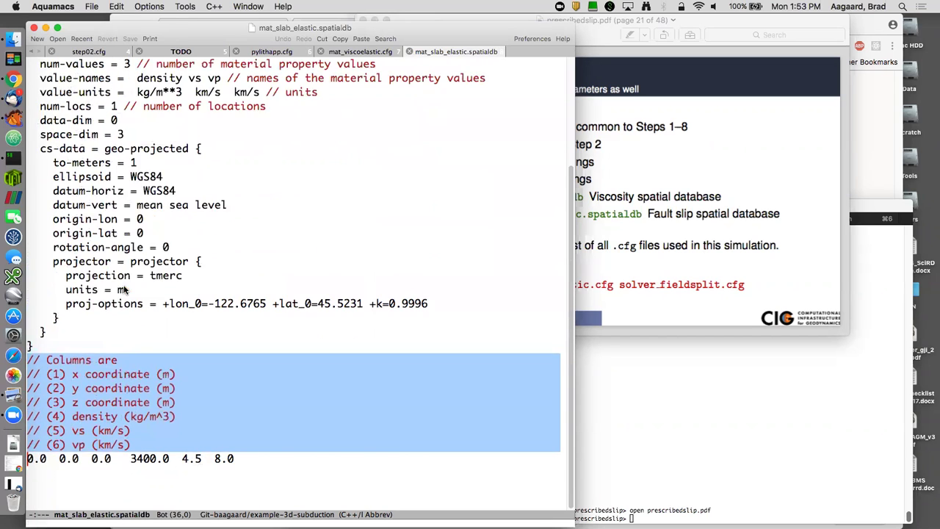
triple_click(187, 162)
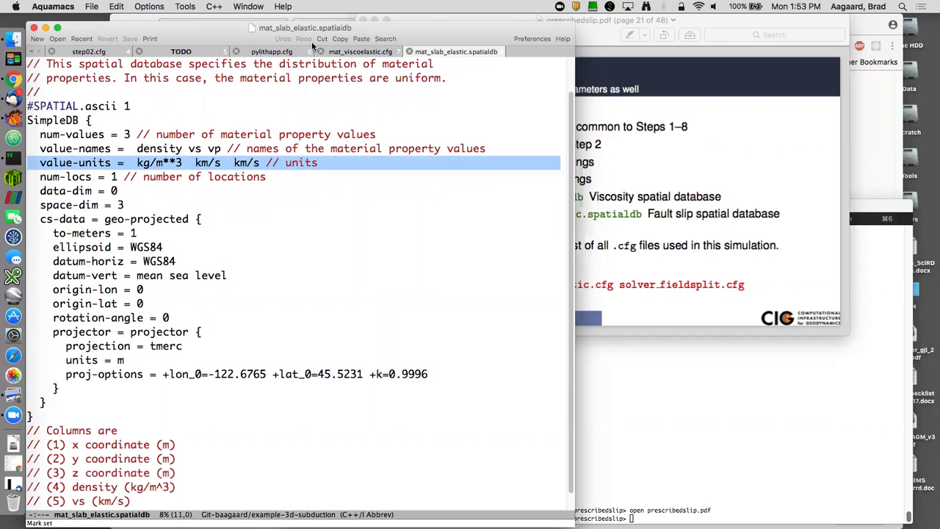
- Return to the mat_viscoelastic.cfg tab, highlight the slab elastic database filename line, and cancel a file-open prompt
left_click(350, 53)
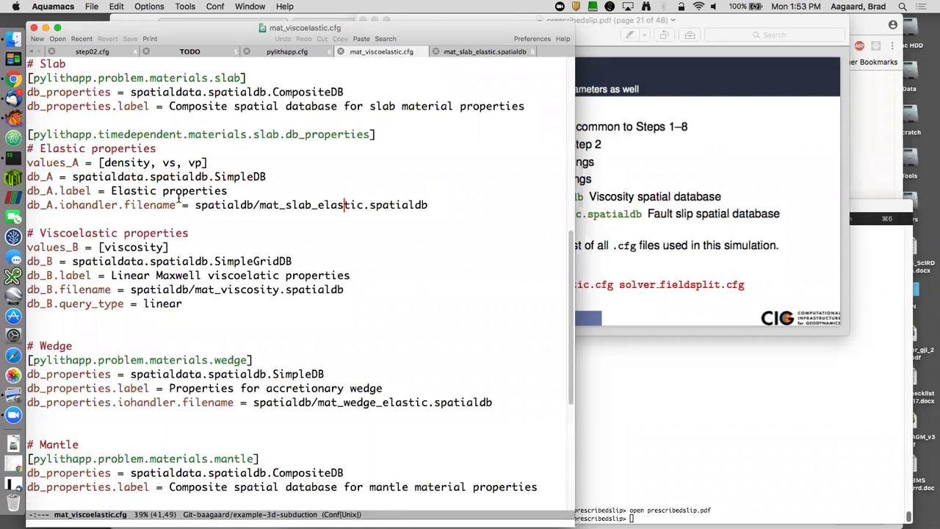
triple_click(273, 205)
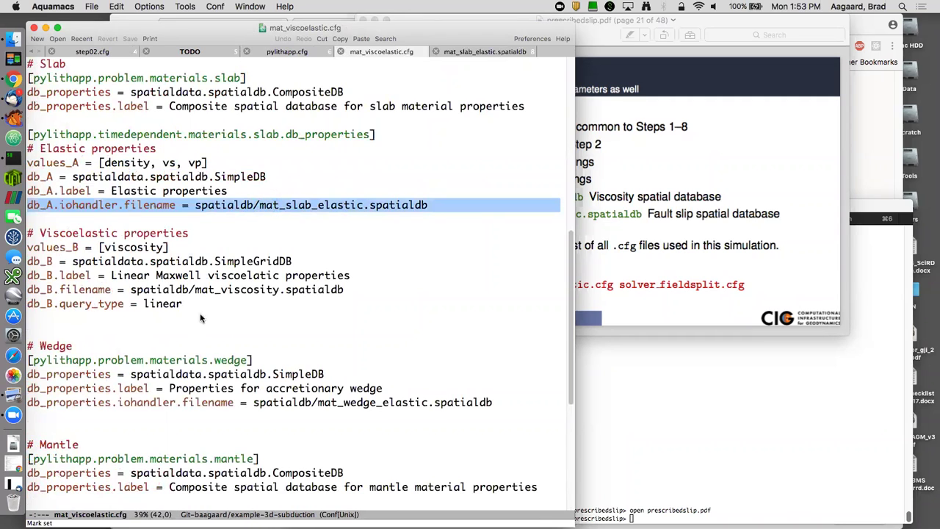
left_click(220, 275)
key("ctrl+x")
key("ctrl+f")
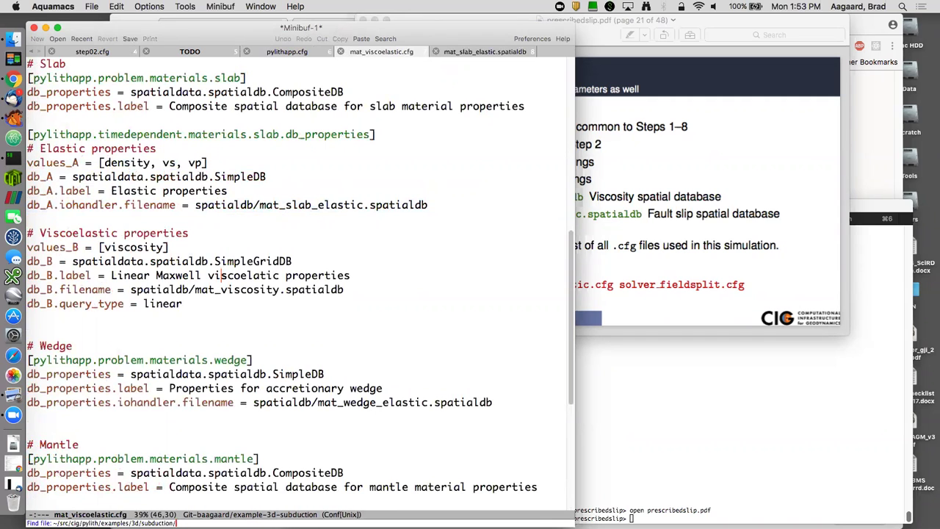
key("ctrl+g")
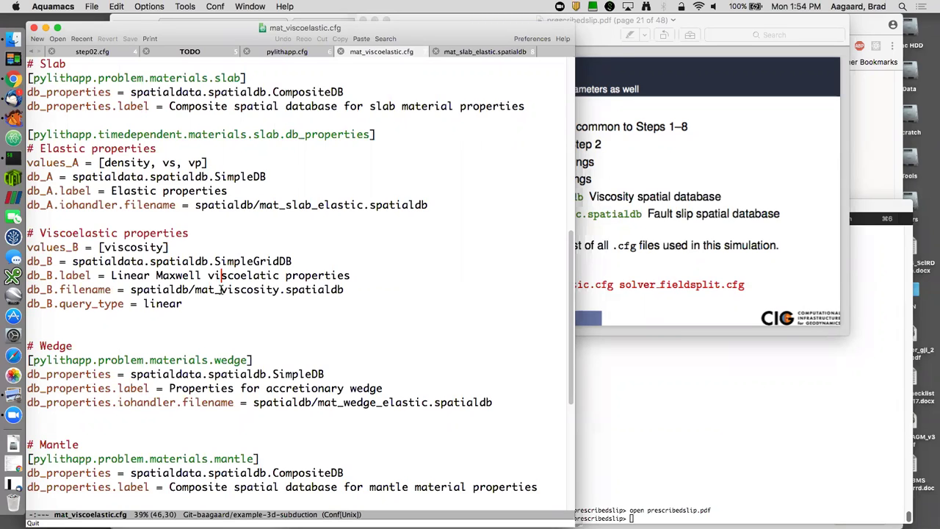
- Revisit mat_viscoelastic.cfg through the find-file prompt
key("ctrl+x")
key("ctrl+f")
type("matv")
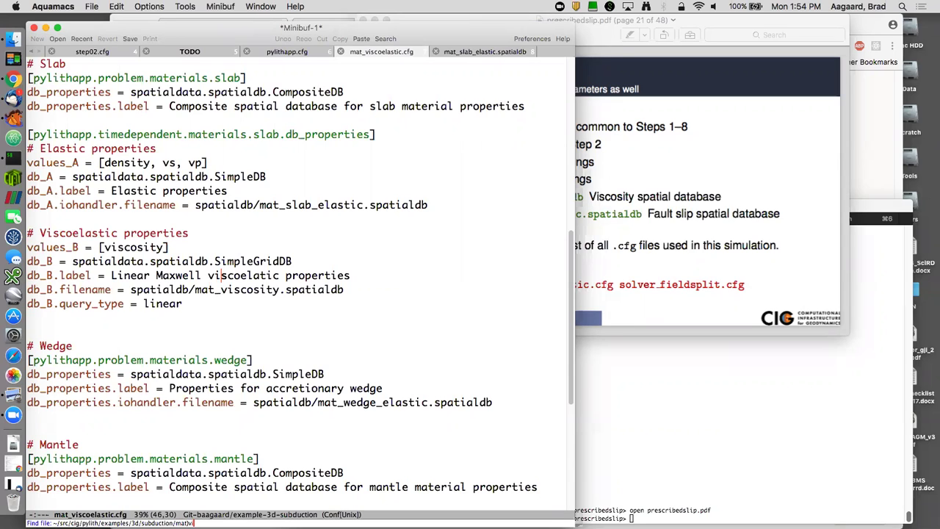
key("BackSpace")
type("_viscoelastic.cfg")
key("Return")
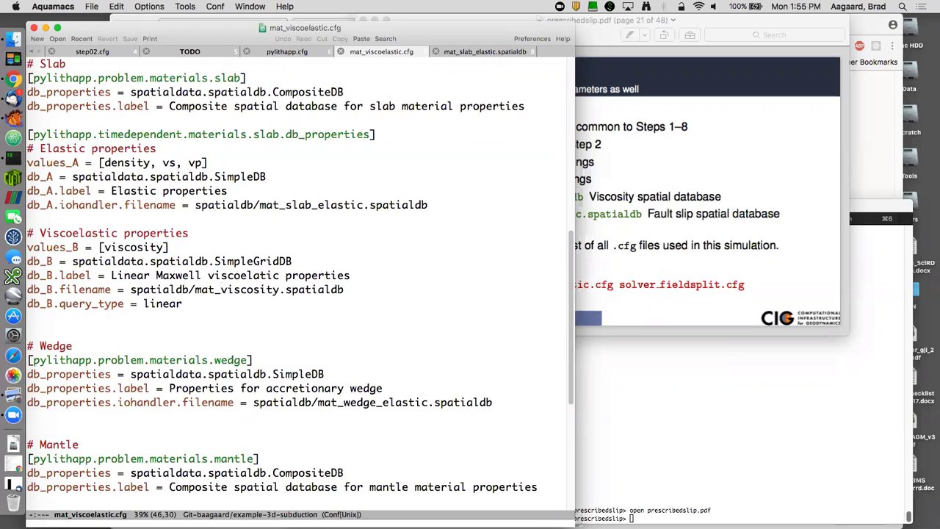
- Open spatialdb/mat_viscosity.spatialdb with name completion and enlarge its text
key("ctrl+x")
key("ctrl+f")
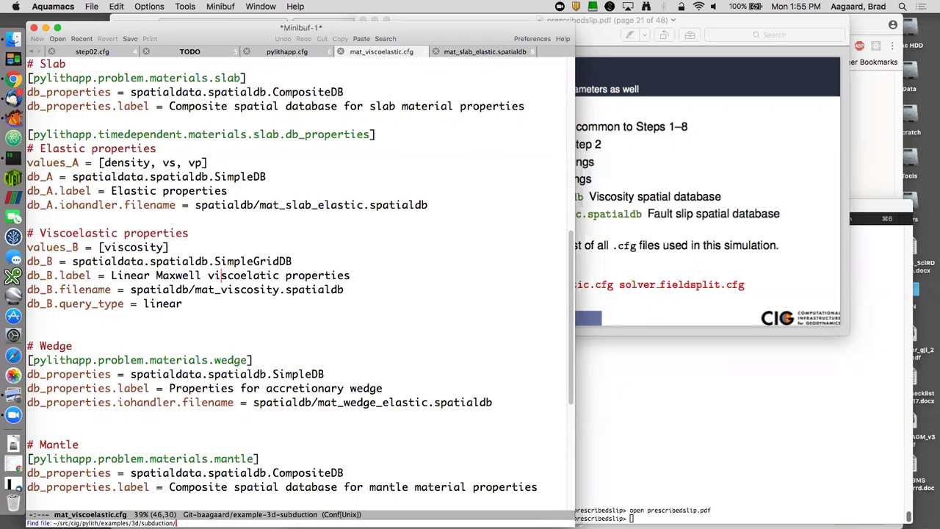
type("spatialdb/mat_visc")
key("Tab")
key("Return")
key("super+equal")
key("super+equal")
key("super+equal")
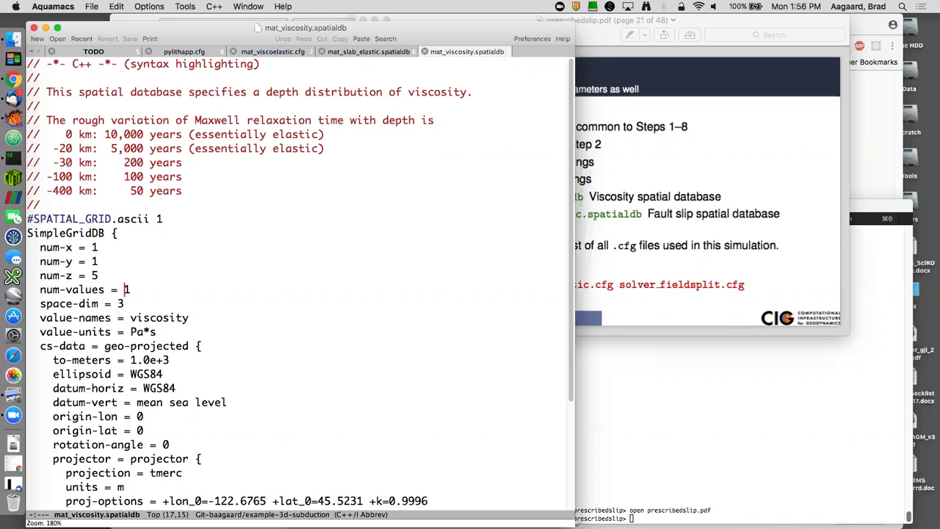
scroll(253, 247, "down", 2)
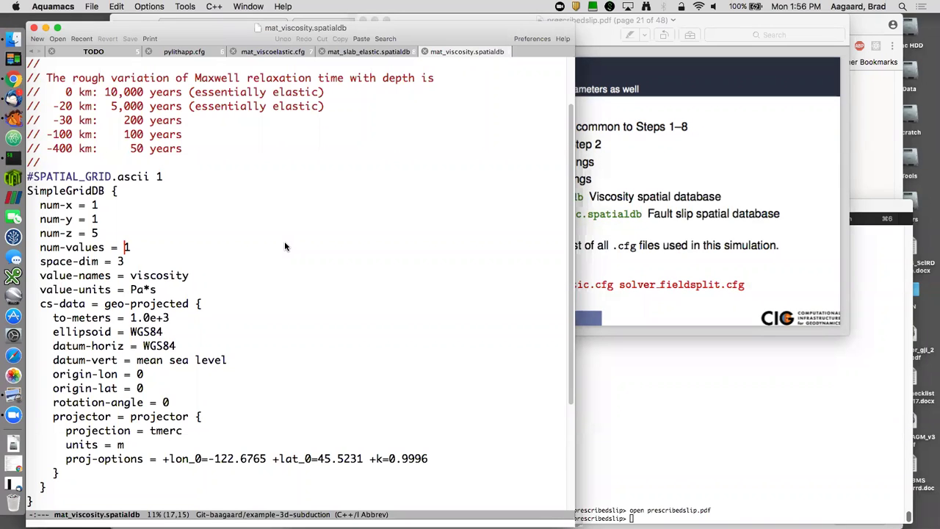
scroll(286, 247, "up", 3)
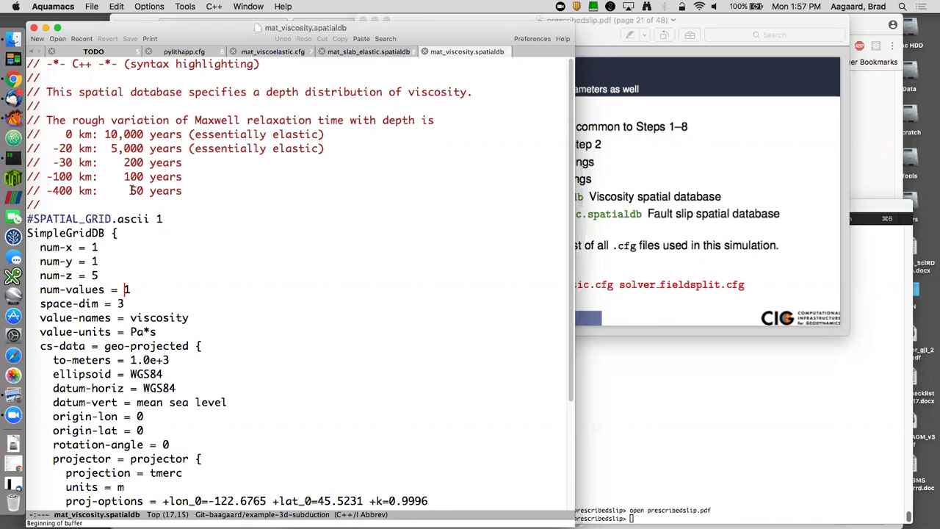
scroll(132, 190, "down", 1)
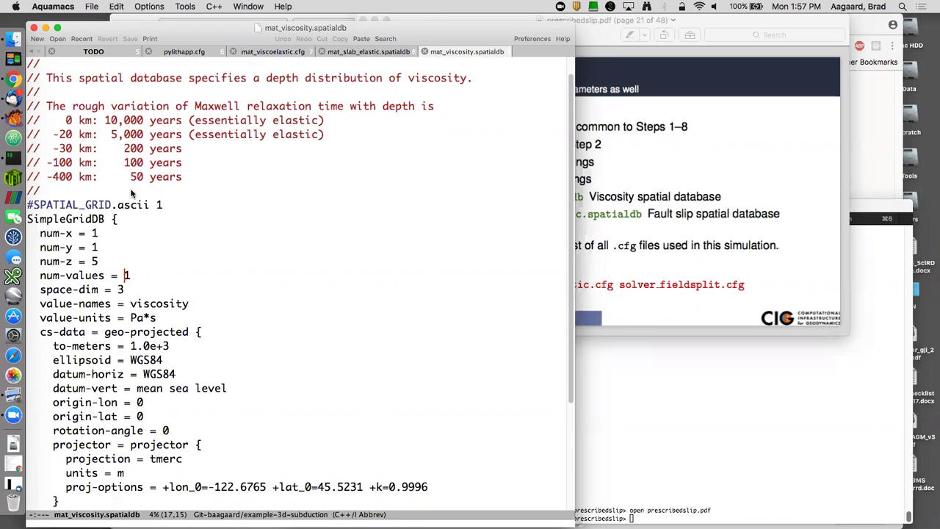
scroll(133, 192, "down", 3)
scroll(133, 192, "down", 3)
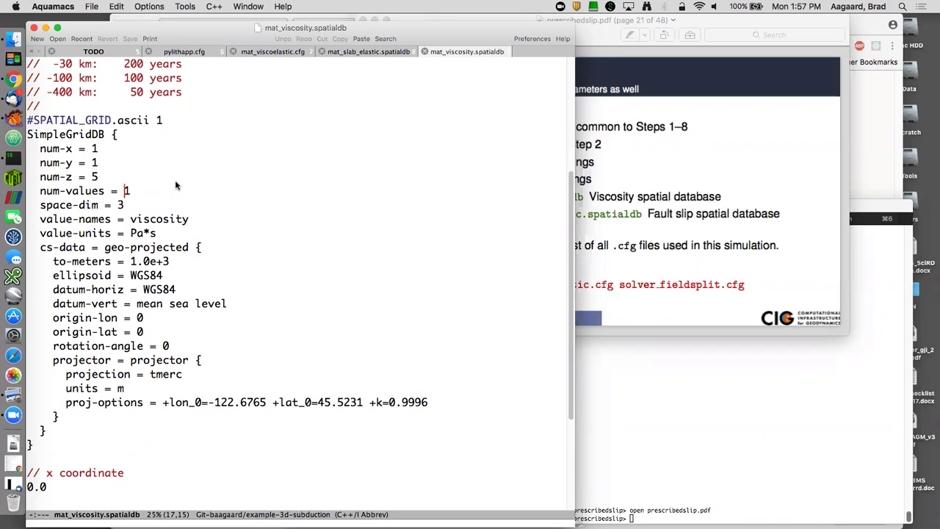
scroll(125, 203, "down", 3)
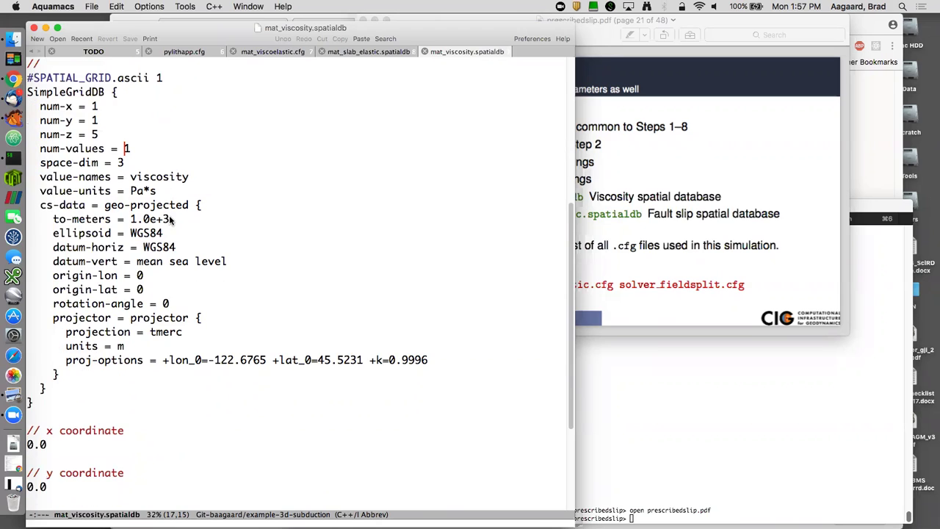
scroll(129, 195, "up", 3)
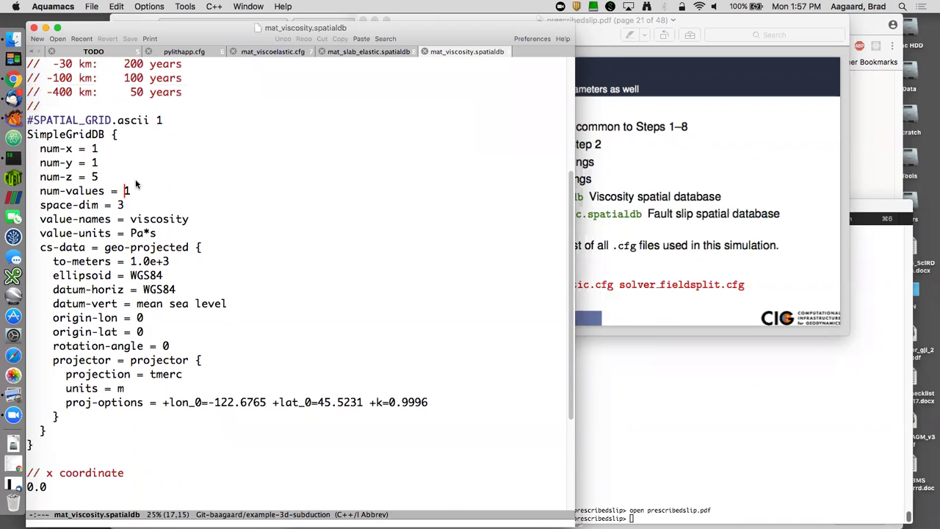
triple_click(84, 148)
left_click_drag(85, 150, 87, 172)
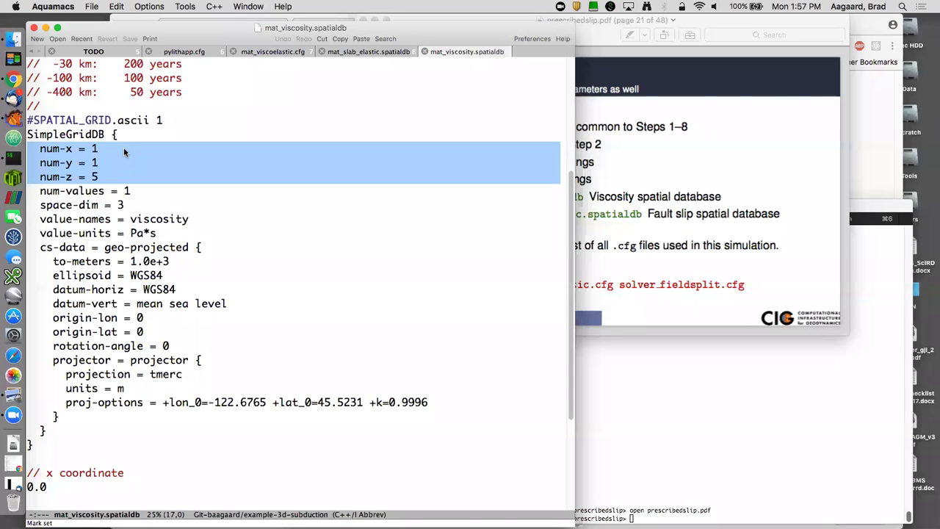
left_click(120, 151)
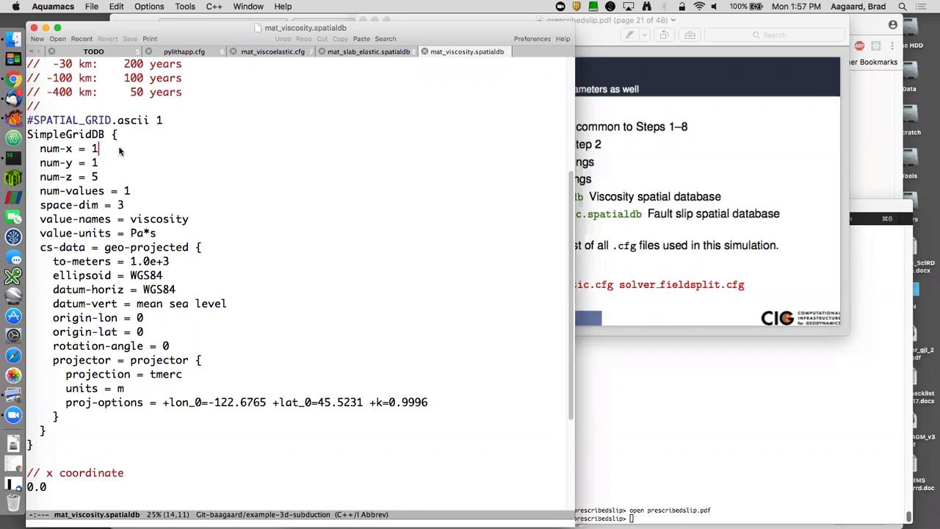
double_click(127, 190)
scroll(127, 190, "down", 2)
double_click(155, 176)
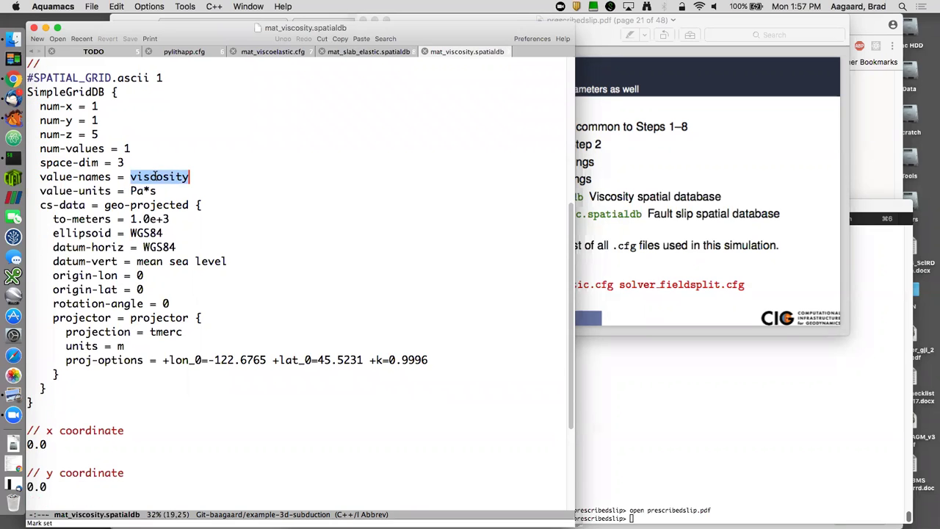
scroll(147, 210, "down", 2)
scroll(147, 210, "down", 6)
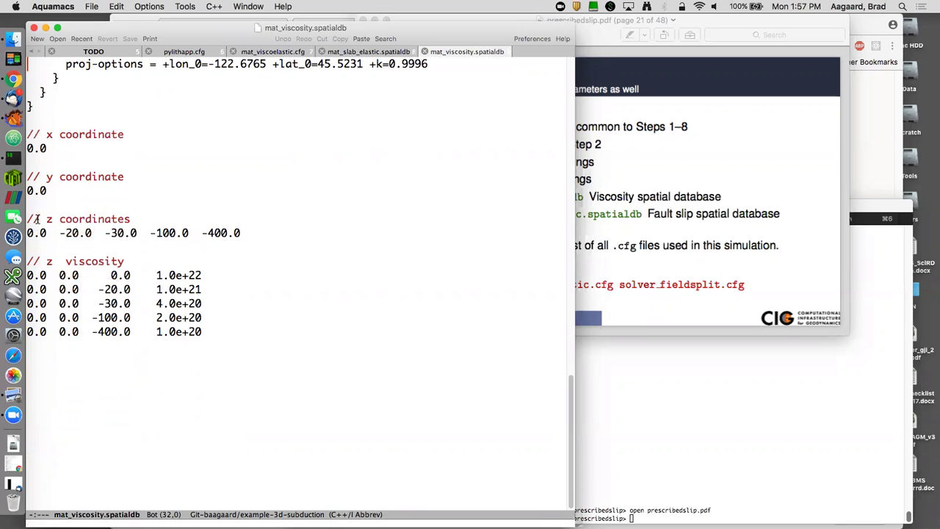
scroll(65, 218, "up", 5)
scroll(66, 219, "up", 5)
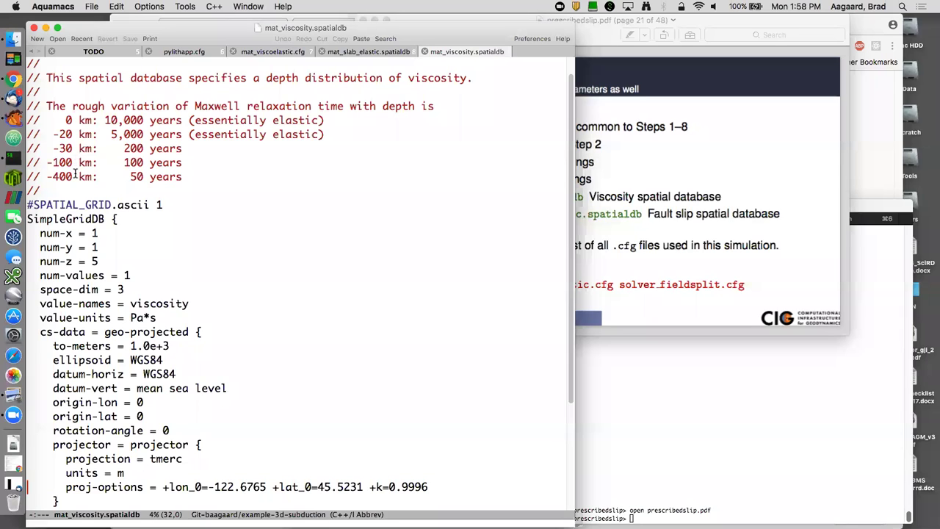
scroll(78, 175, "down", 7)
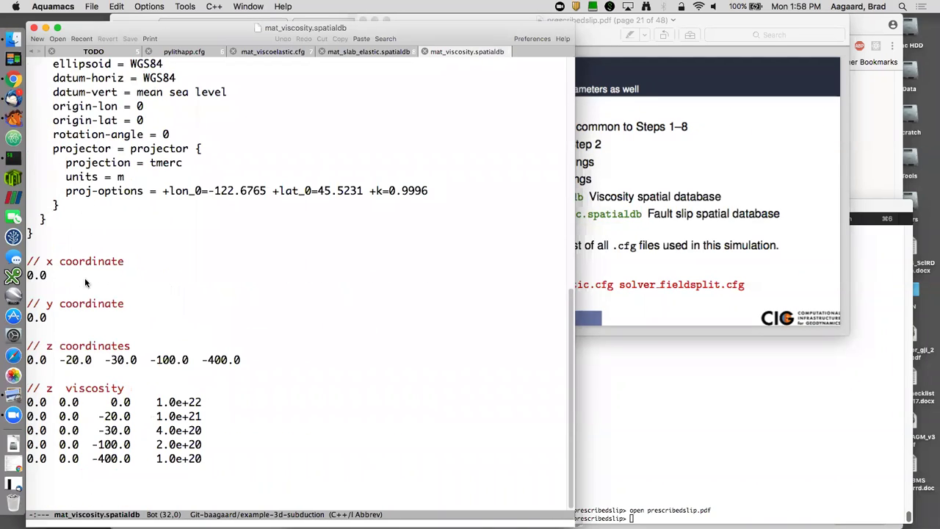
triple_click(88, 360)
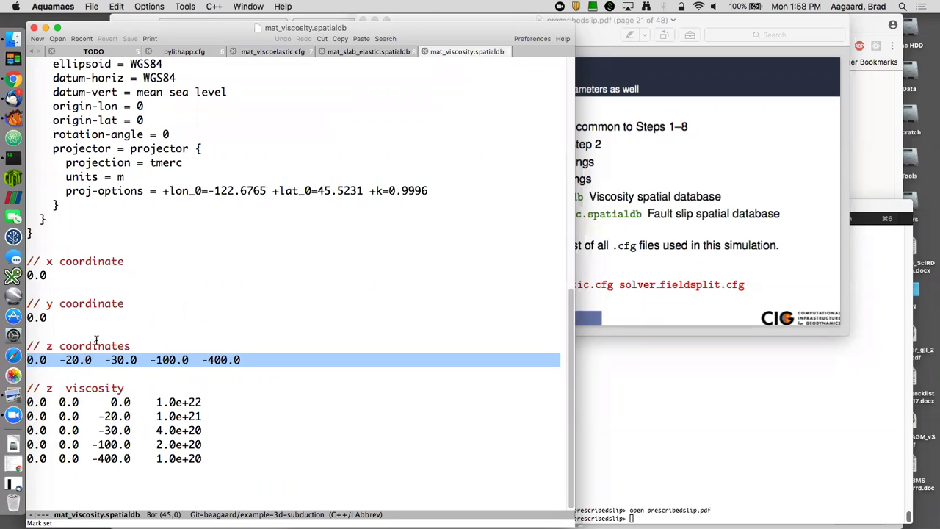
triple_click(99, 404)
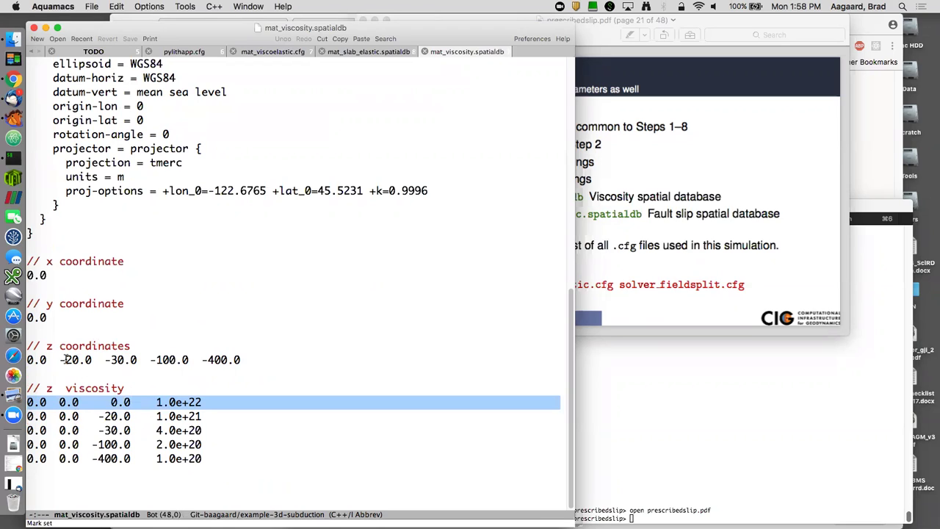
left_click(42, 360)
key("shift+Right")
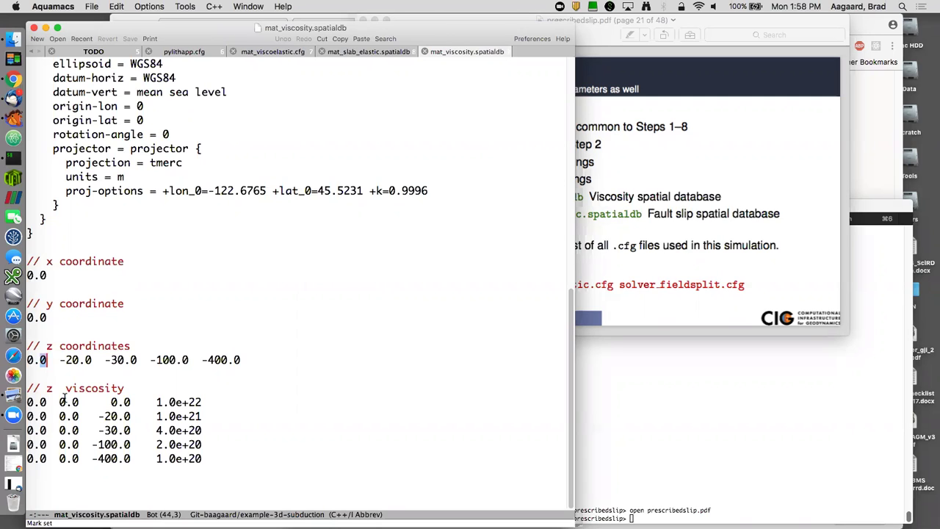
left_click_drag(96, 401, 97, 454)
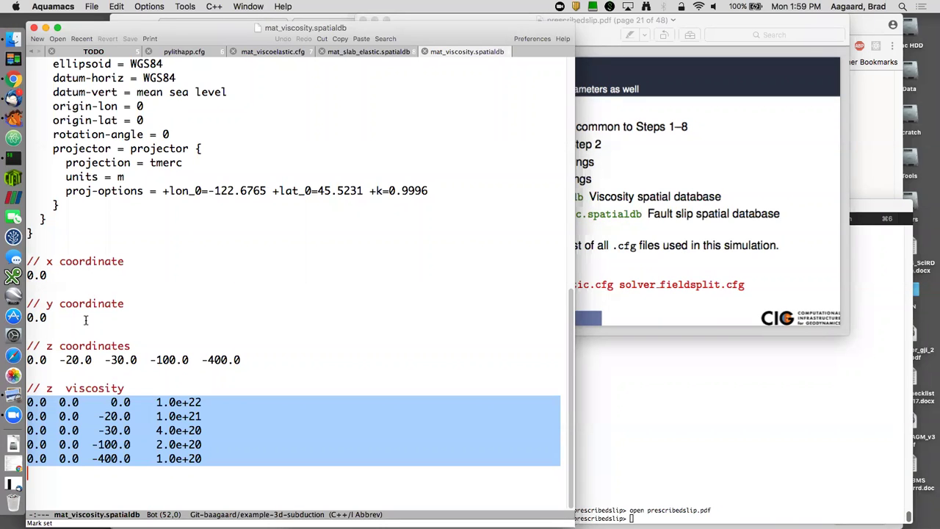
triple_click(83, 358)
left_click_drag(83, 353, 83, 348)
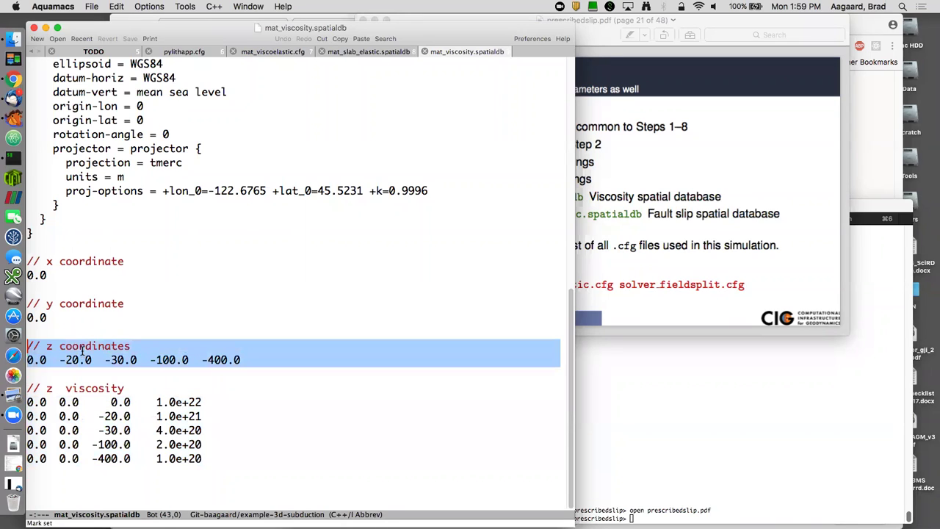
left_click(101, 409)
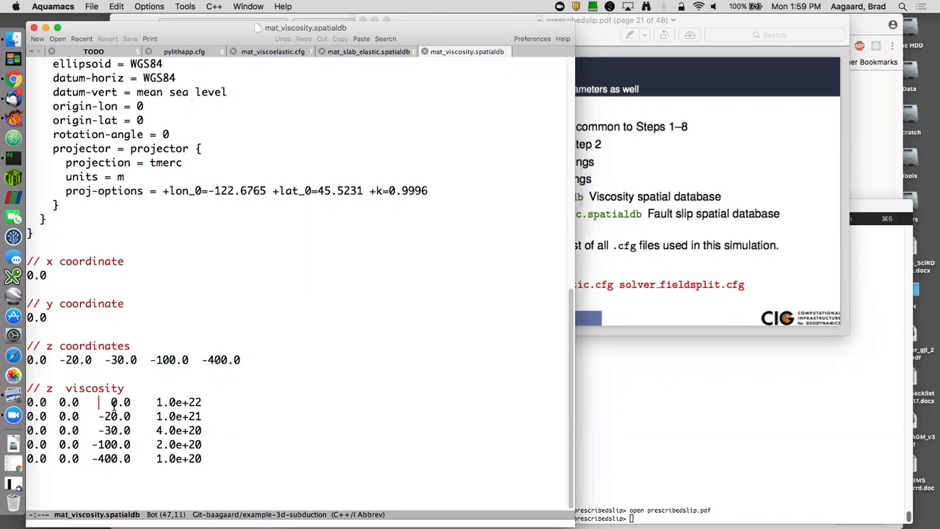
left_click(108, 476)
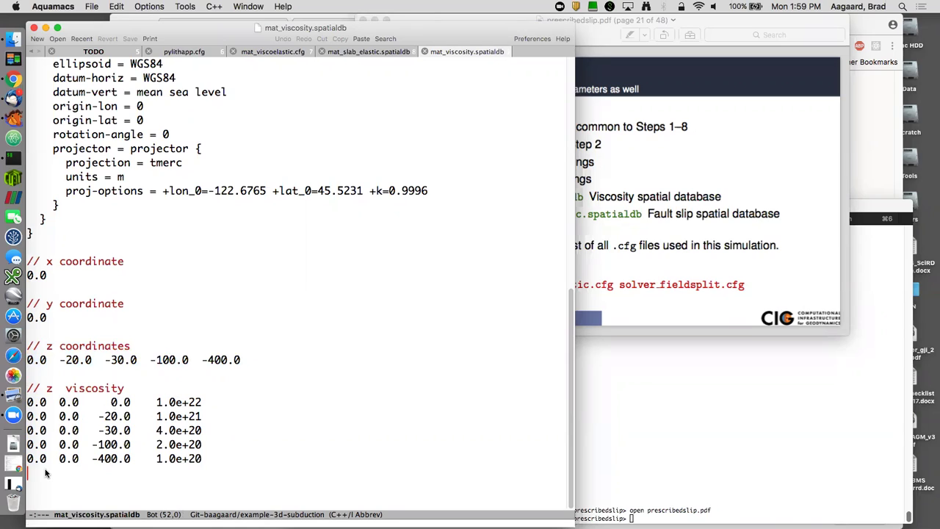
left_click(209, 459)
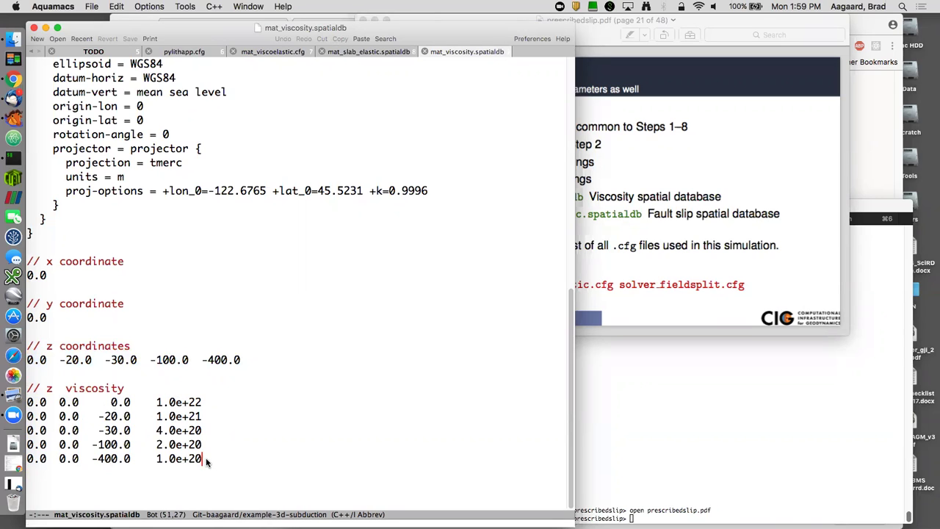
left_click(78, 472)
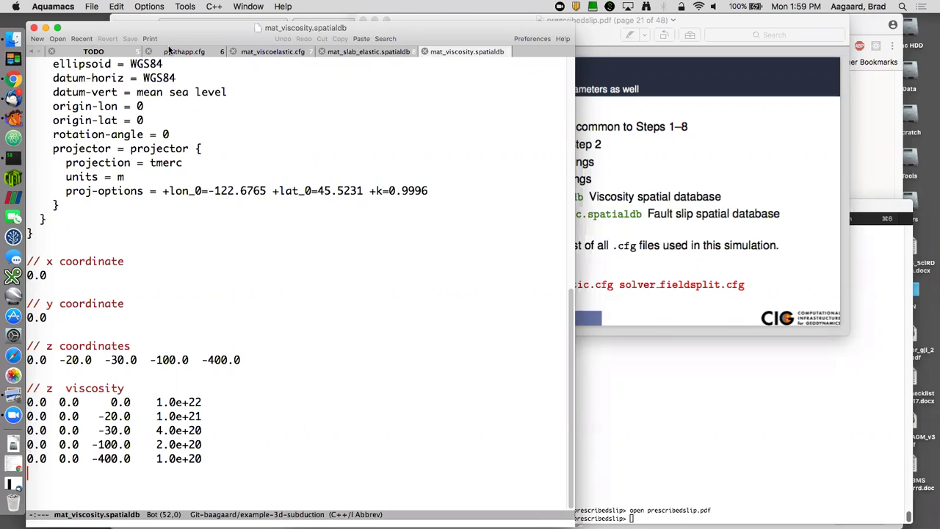
left_click(257, 104)
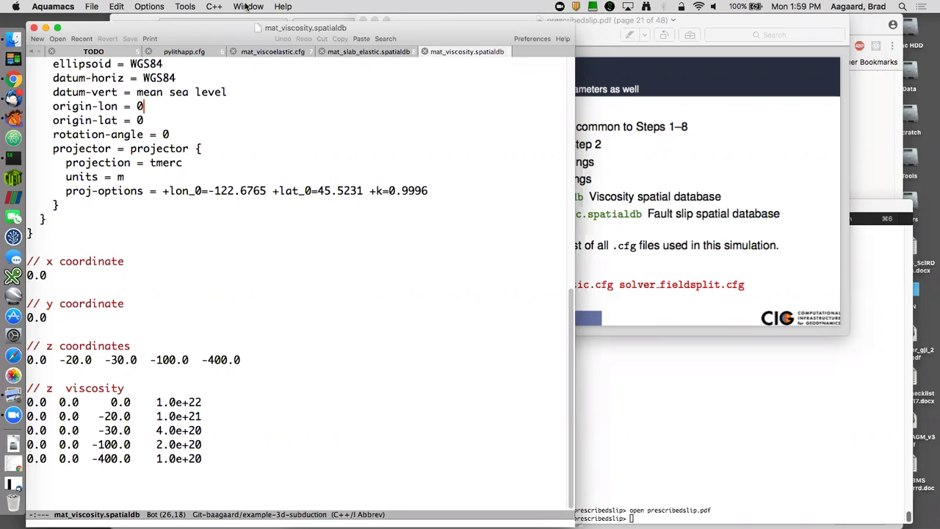
left_click(249, 6)
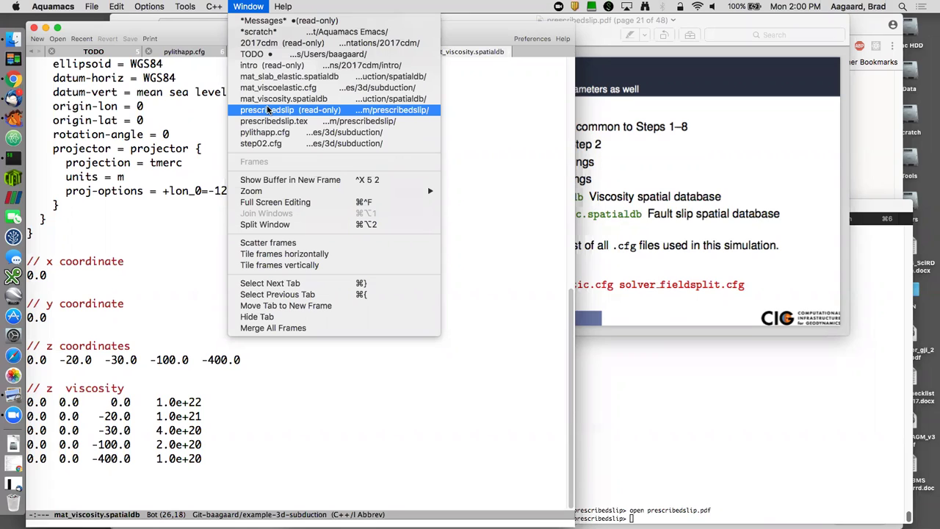
left_click(192, 138)
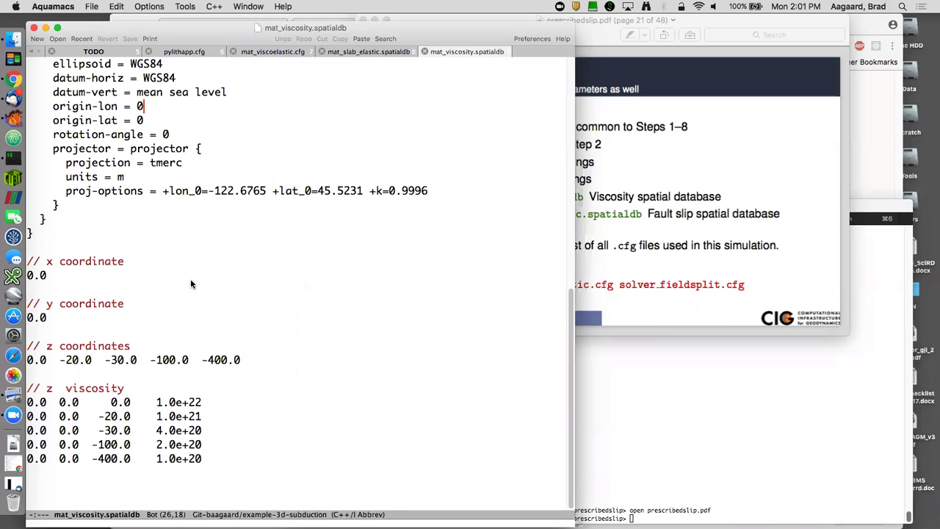
- Move to the closing brace of the cs-data block, then abandon a file-open prompt
left_click(251, 222)
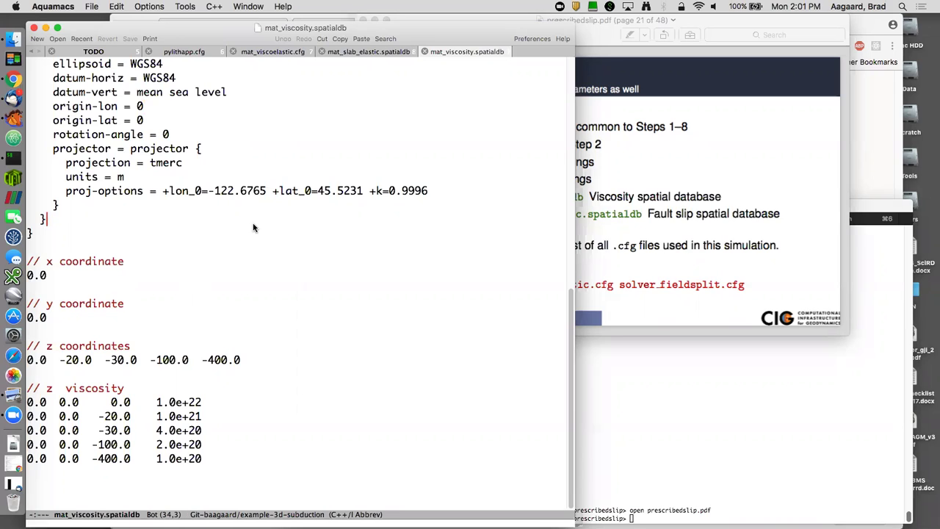
key("ctrl+x")
key("ctrl+f")
key("BackSpace")
key("BackSpace")
key("BackSpace")
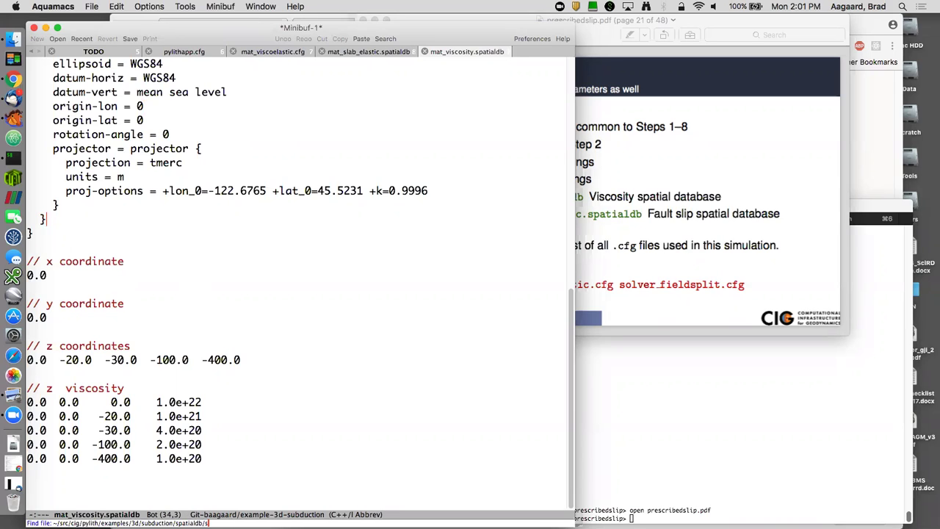
key("BackSpace")
key("BackSpace")
key("BackSpace")
key("BackSpace")
key("BackSpace")
key("BackSpace")
key("ctrl+g")
- Highlight the run-the-simulation command on the slide, then open solver_fieldsplit.cfg in Aquamacs
left_click(641, 231)
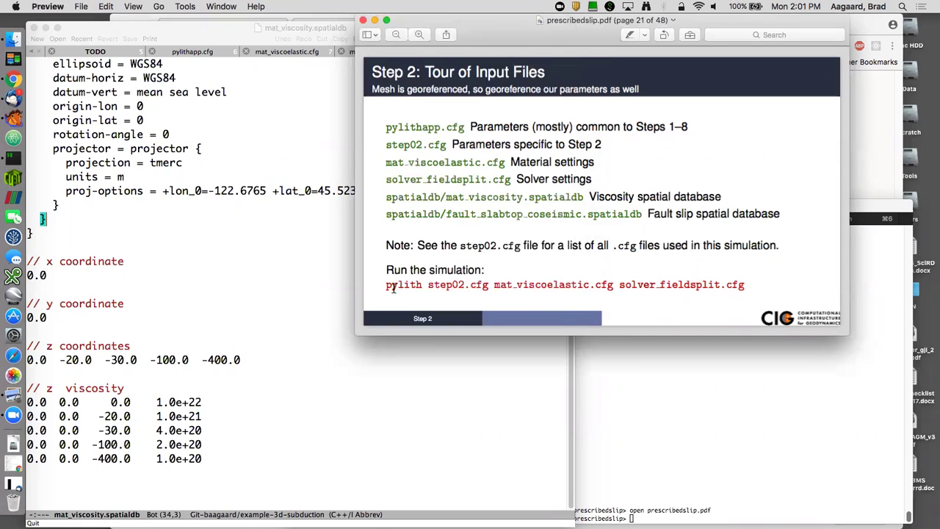
left_click_drag(388, 285, 745, 285)
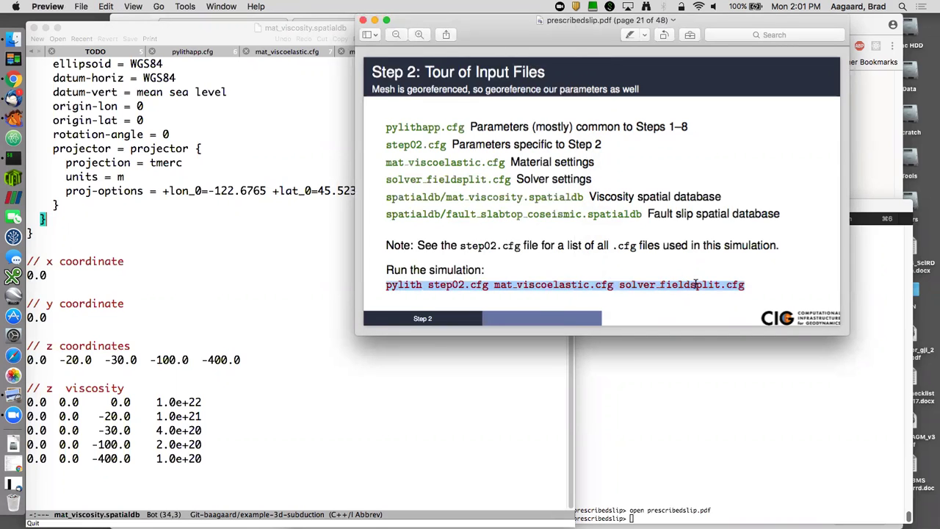
left_click(168, 263)
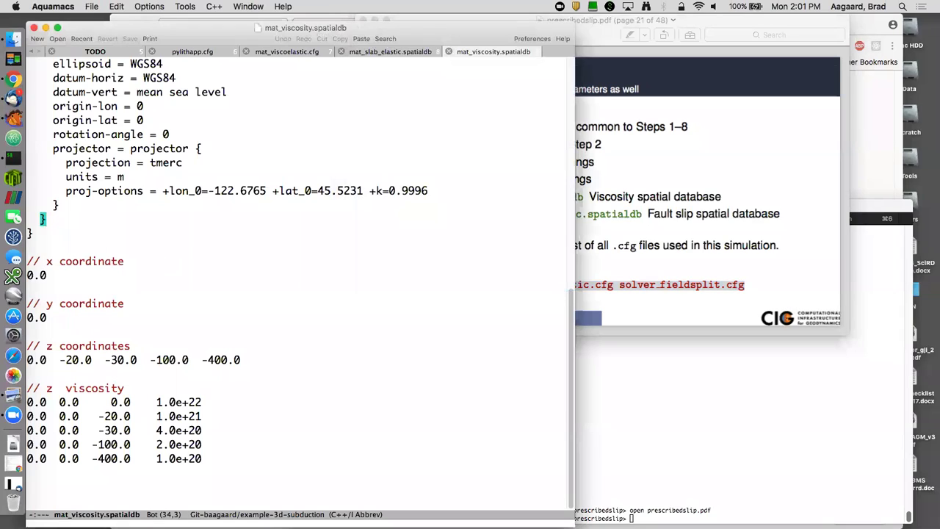
key("ctrl+x")
key("ctrl+f")
key("BackSpace")
key("BackSpace")
key("BackSpace")
key("BackSpace")
key("BackSpace")
key("BackSpace")
key("BackSpace")
key("BackSpace")
key("BackSpace")
key("BackSpace")
type("solver_fieldsplit.cfg")
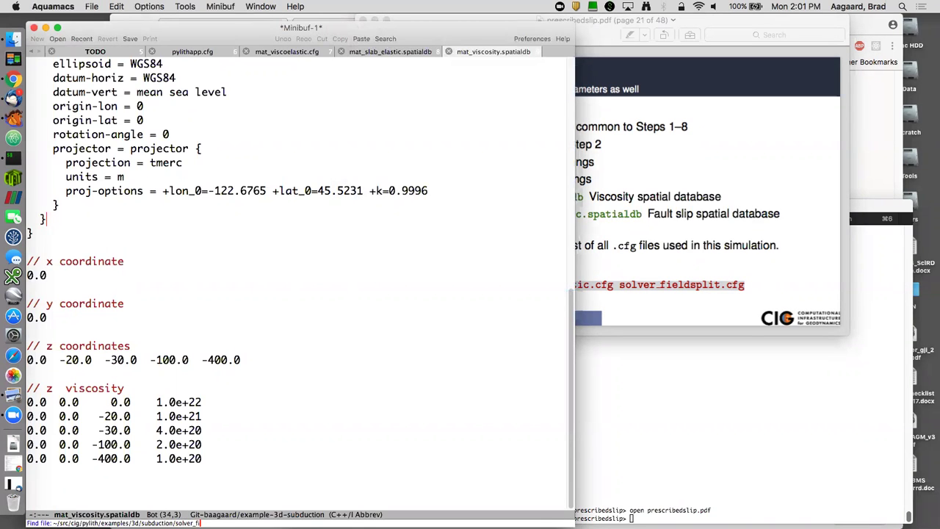
key("Return")
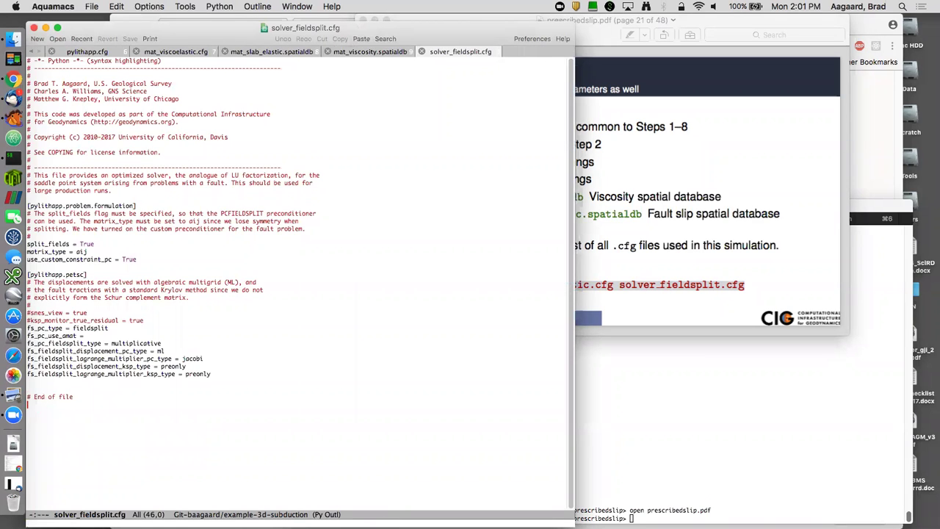
- Enlarge solver_fieldsplit.cfg, review its aij matrix_type, ml preconditioner and fieldsplit settings, then close it
key("super+equal")
key("super+equal")
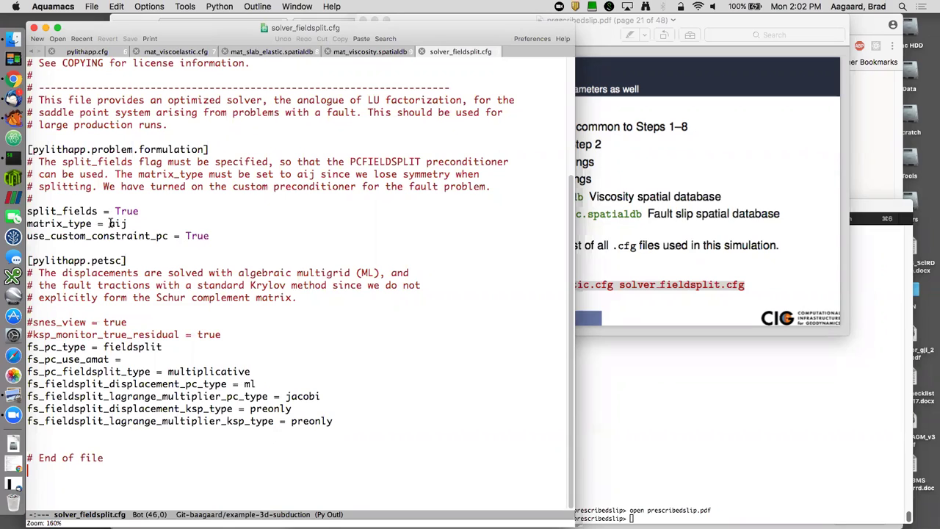
left_click(110, 223)
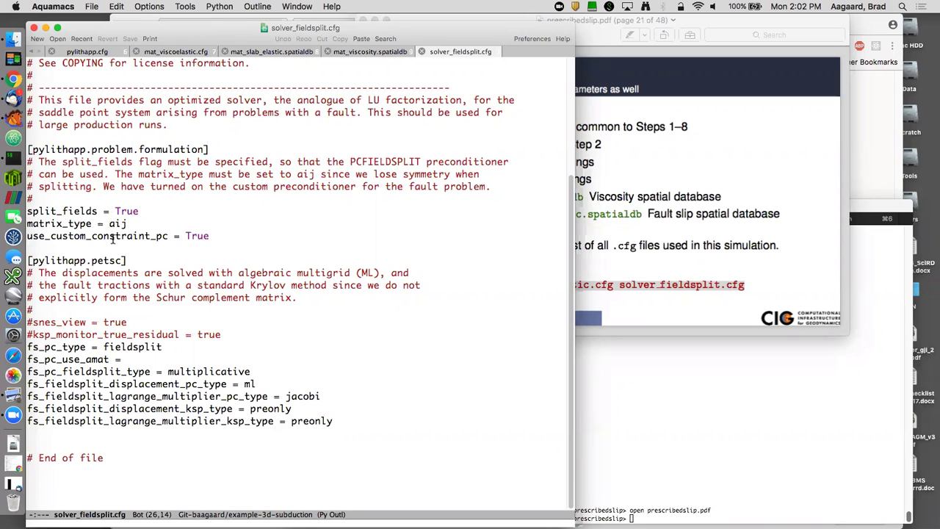
scroll(114, 242, "down", 3)
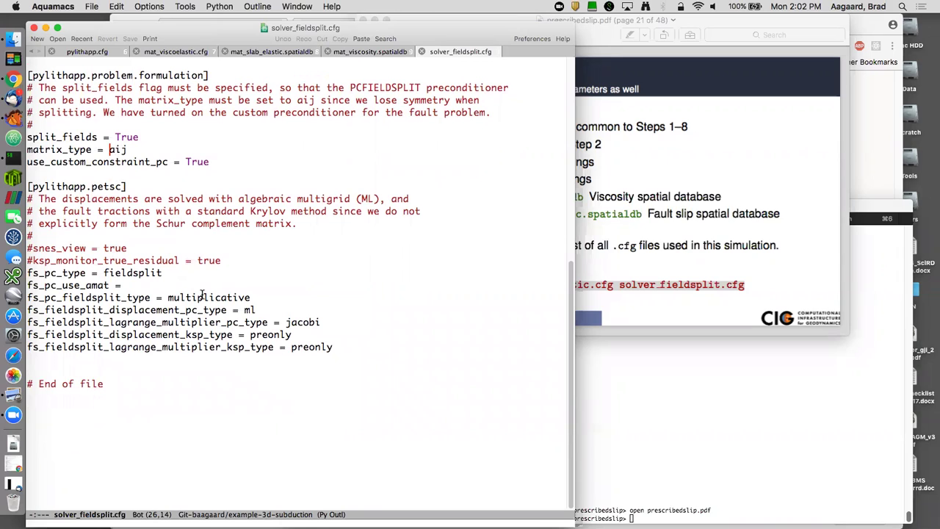
double_click(250, 310)
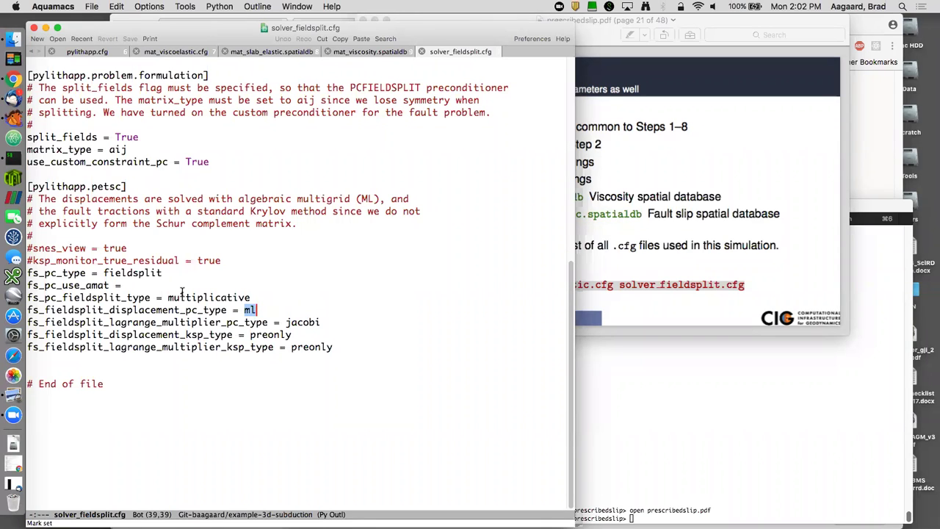
left_click(222, 274)
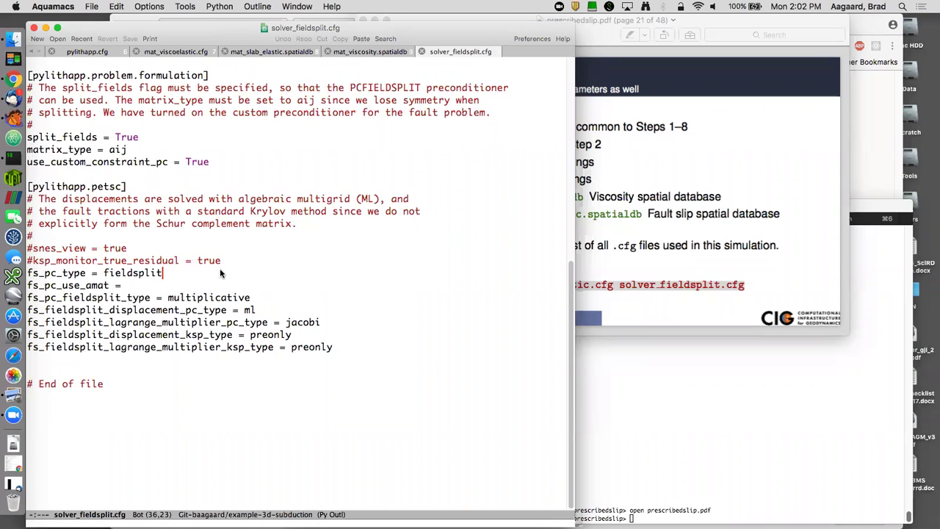
scroll(224, 248, "up", 3)
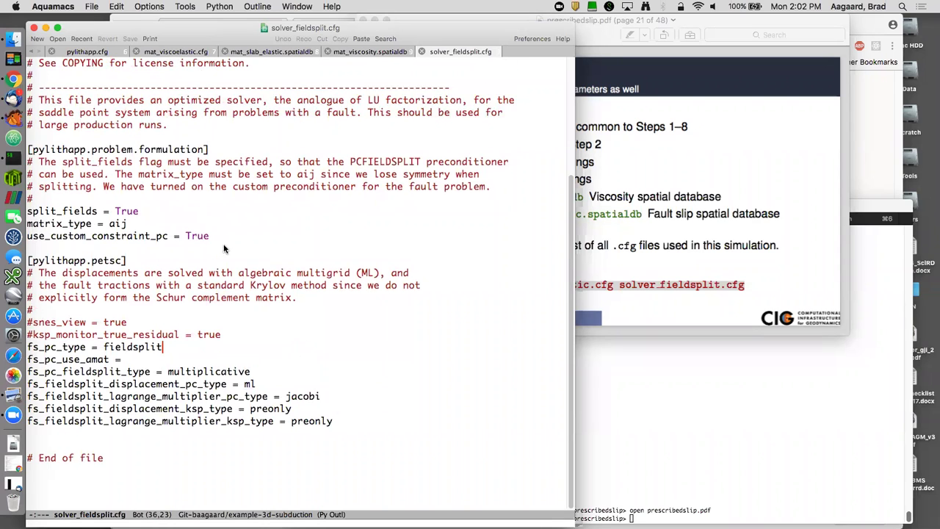
scroll(224, 249, "up", 5)
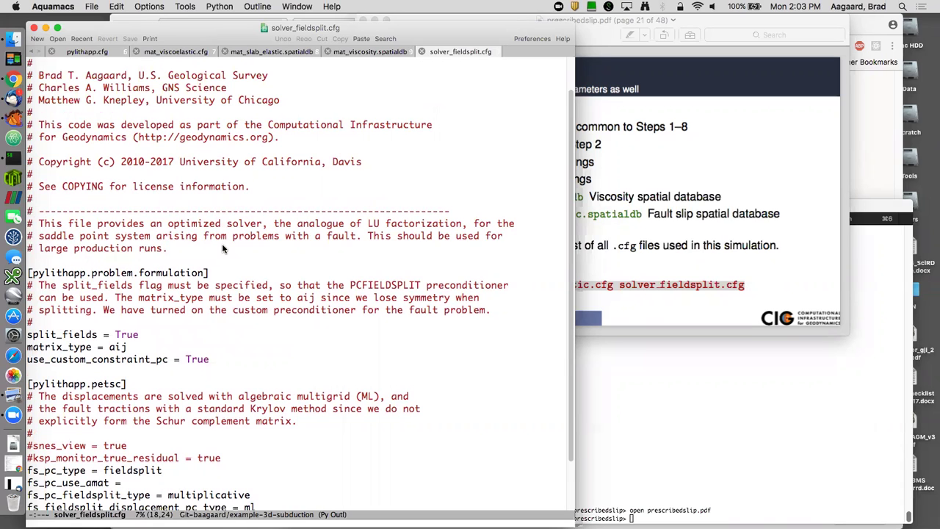
key("super+w")
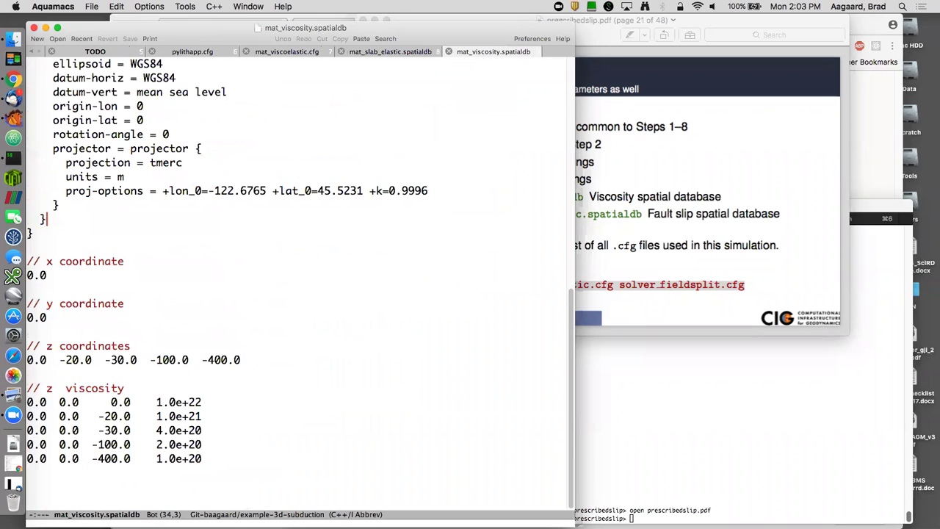
- Switch to the pylith-releases terminal shell and clear stray text from its command line
left_click(15, 157)
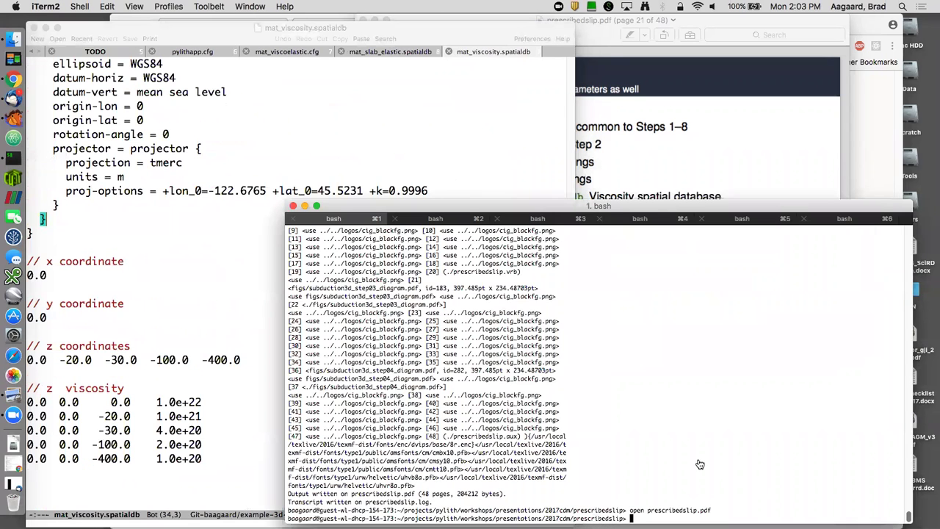
key("super+6")
key("Return")
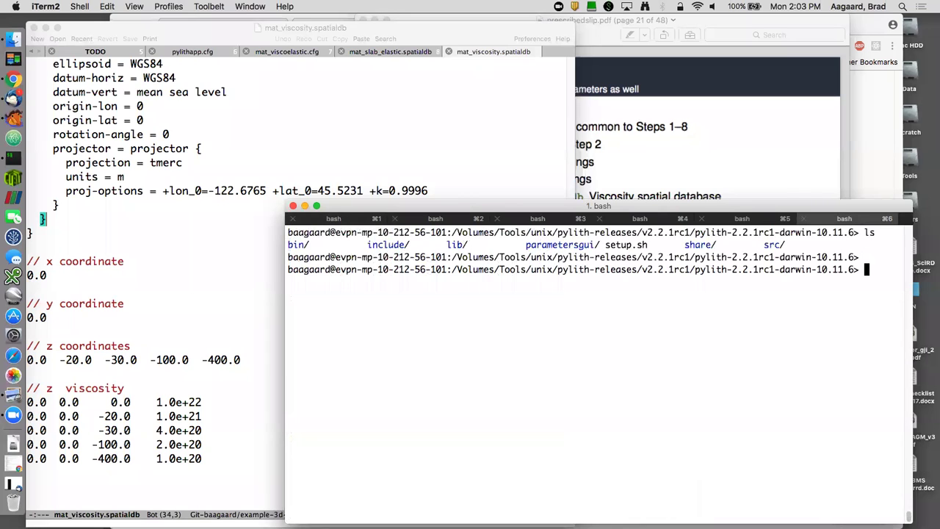
key("super+v")
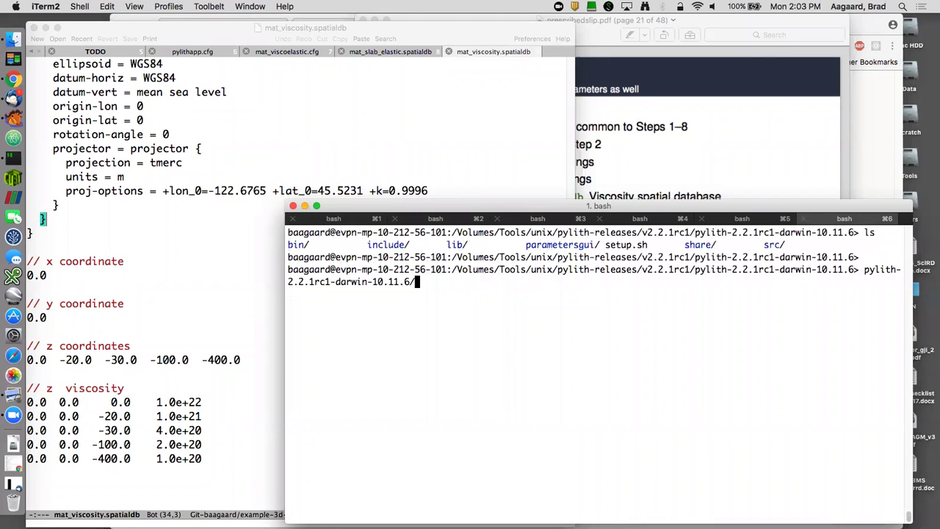
type("www")
key("BackSpace")
key("BackSpace")
key("BackSpace")
key("BackSpace")
key("BackSpace")
key("BackSpace")
key("BackSpace")
key("BackSpace")
key("BackSpace")
key("BackSpace")
key("BackSpace")
key("BackSpace")
key("BackSpace")
key("BackSpace")
key("BackSpace")
key("BackSpace")
key("BackSpace")
key("BackSpace")
key("BackSpace")
key("BackSpace")
key("BackSpace")
key("BackSpace")
key("BackSpace")
key("BackSpace")
key("BackSpace")
key("BackSpace")
key("BackSpace")
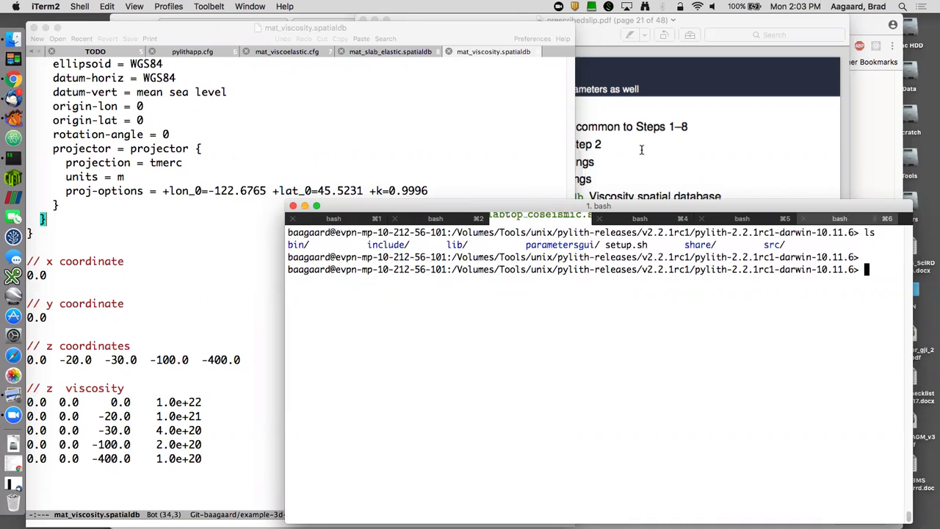
key("super+Tab")
- Copy the pylith Step 2 run command from the slide and run it in the terminal
left_click(409, 284)
left_click_drag(386, 285, 745, 284)
key("super+c")
left_click(707, 410)
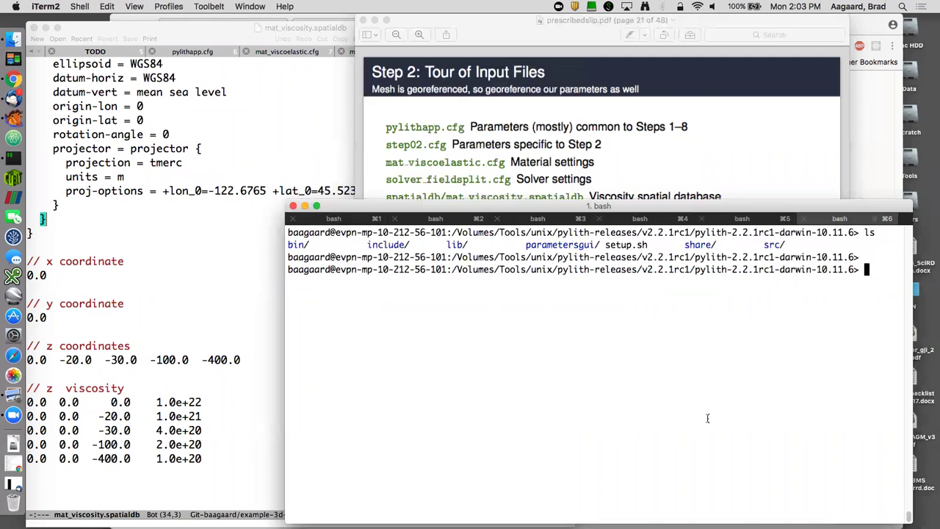
key("super+v")
key("Return")
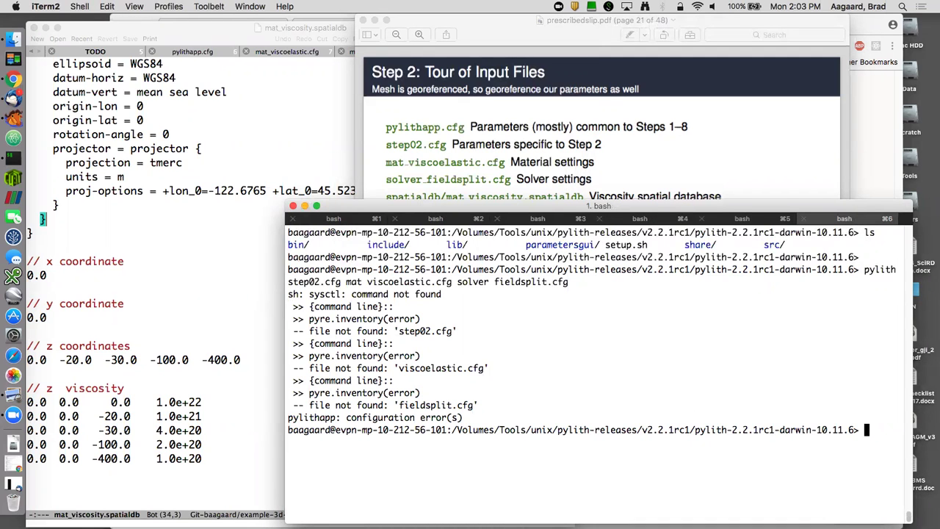
- Check the environment with 'which pylith', 'ls' and 'echo $PATH'
type("which pylith")
key("Return")
type("ls")
key("Return")
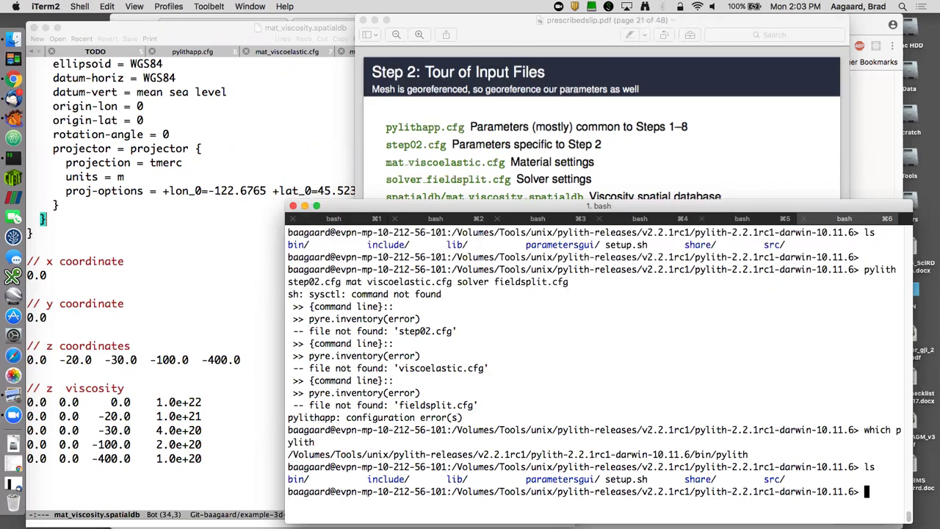
key("ctrl+l")
type("ls")
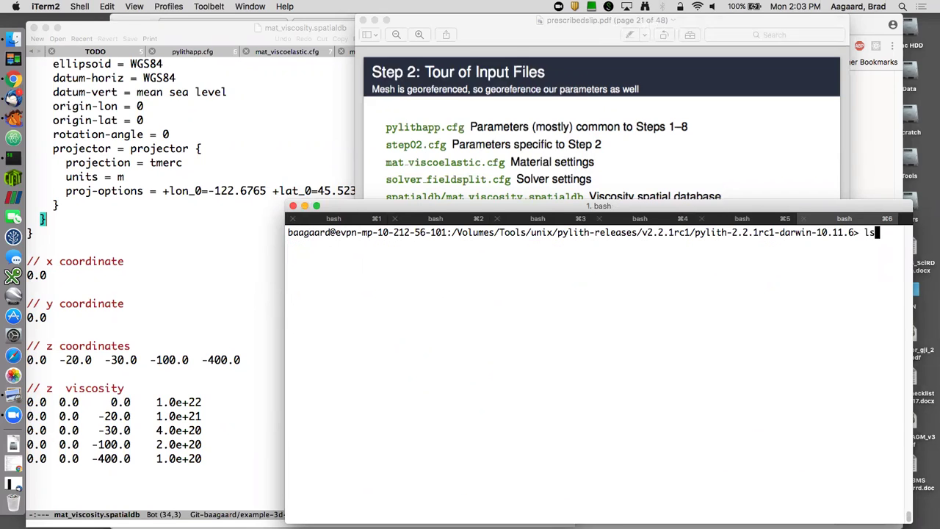
key("Return")
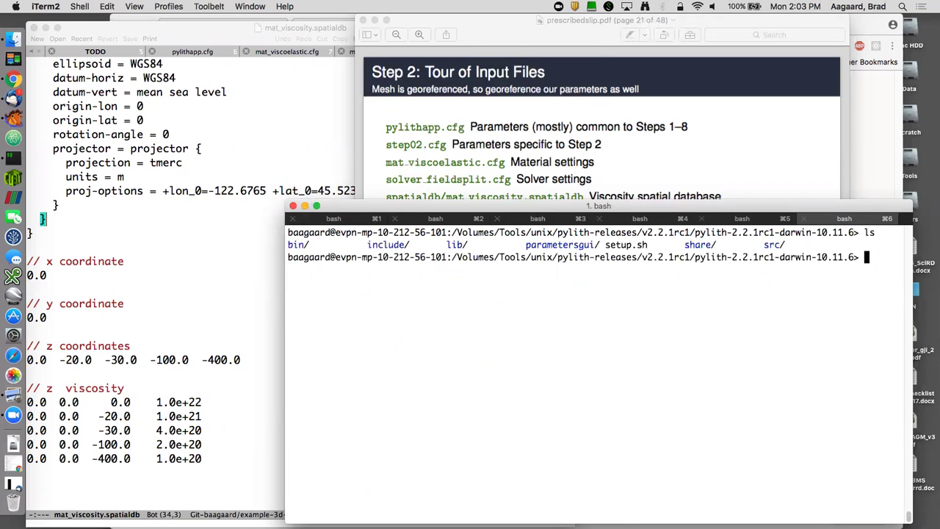
type("echo $PATH")
key("Return")
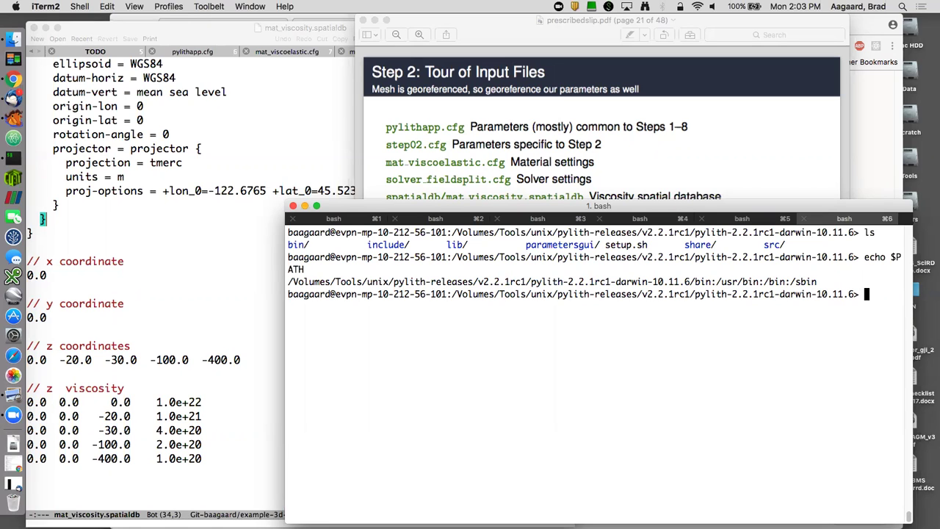
- Change into src/pylith-2.2.1rc1/examples/3d/subduction using Tab completion
type("cd src")
key("Tab")
key("Tab")
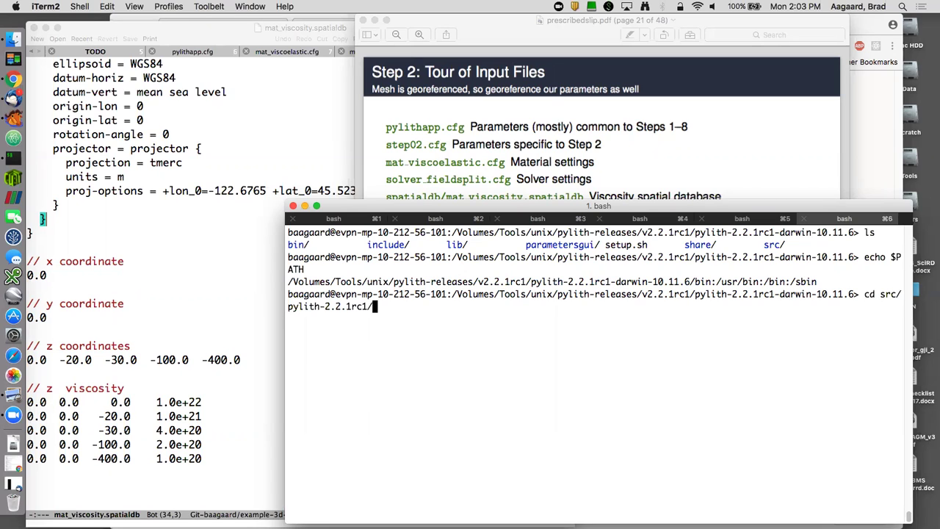
type("ex")
key("Tab")
type("3")
key("Tab")
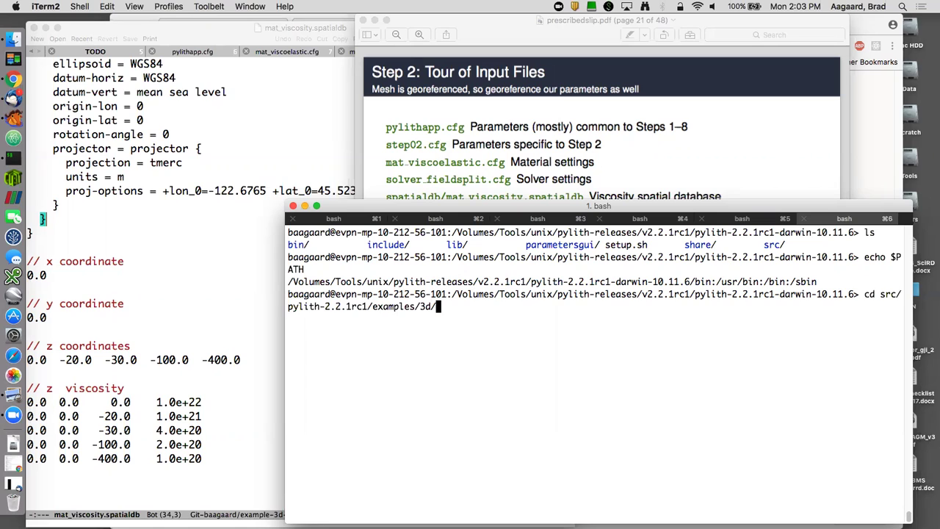
type("subduction/")
key("Tab")
key("Return")
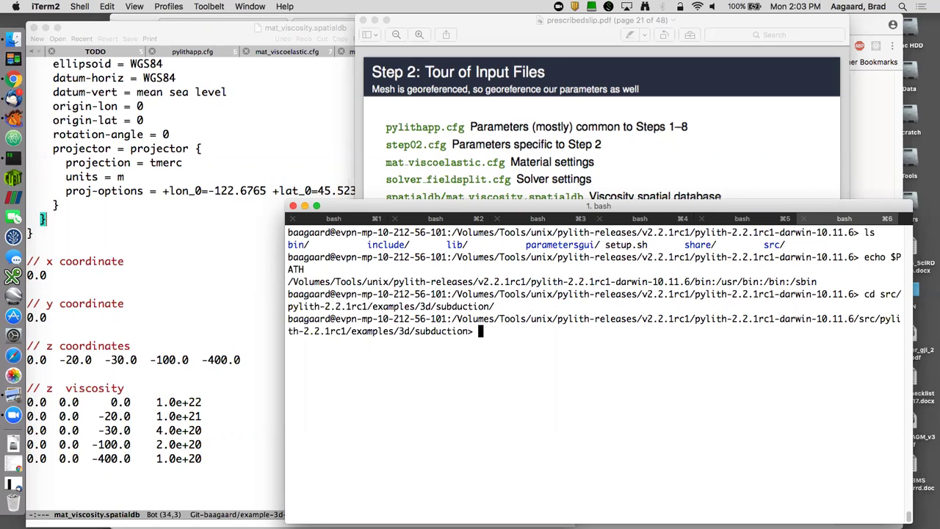
- List the subduction example files and the contents of the mesh/ folder
key("super+v")
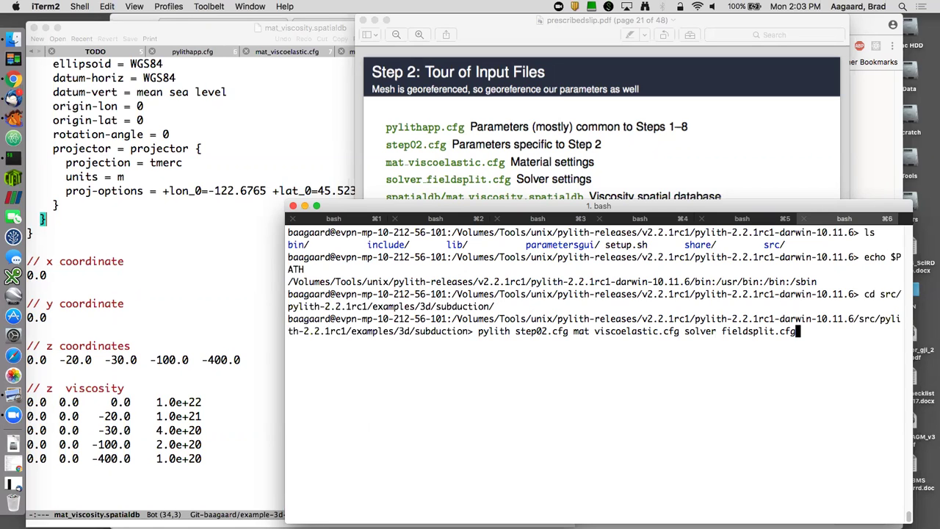
key("ctrl+u")
type("ls")
key("Return")
key("super+v")
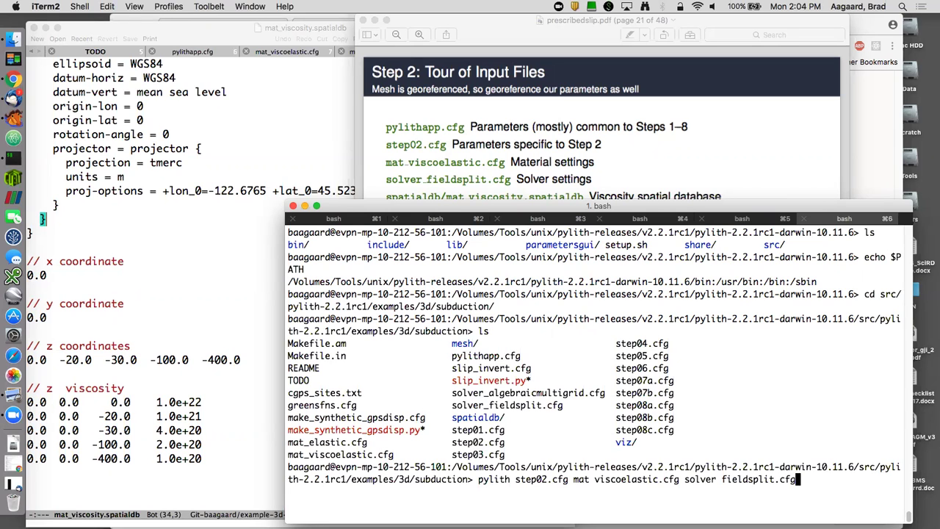
key("ctrl+u")
type("ls mesh/")
key("Return")
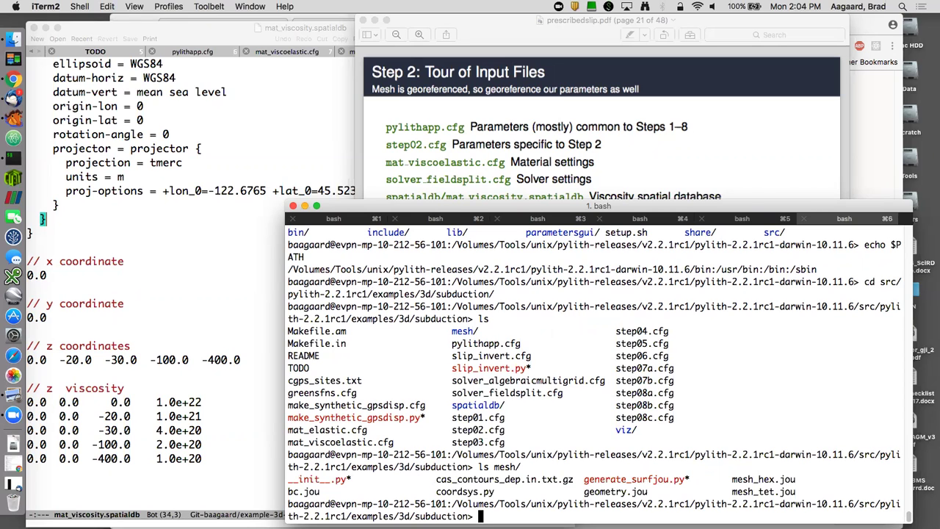
- Recall the pylith Step 2 command from history and run it
key("Up")
key("Up")
key("Up")
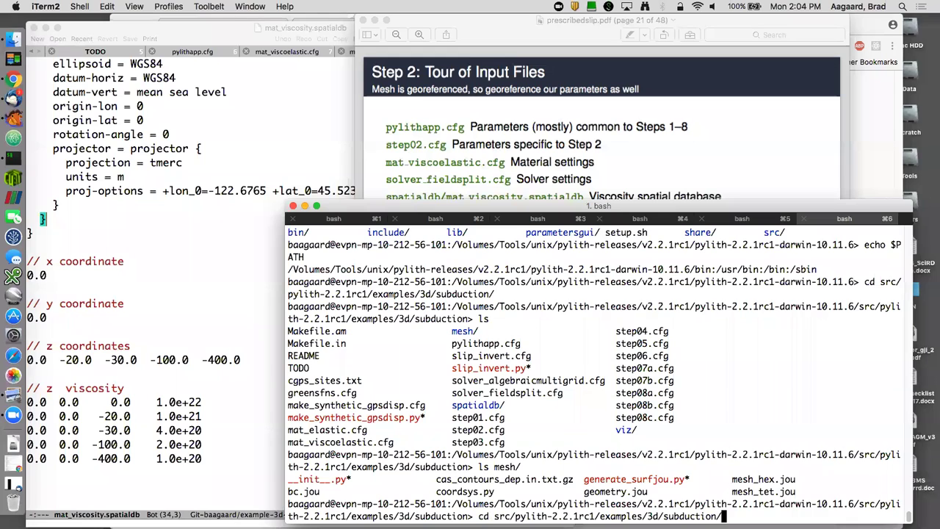
key("Down")
key("Up")
key("Up")
key("Up")
key("Up")
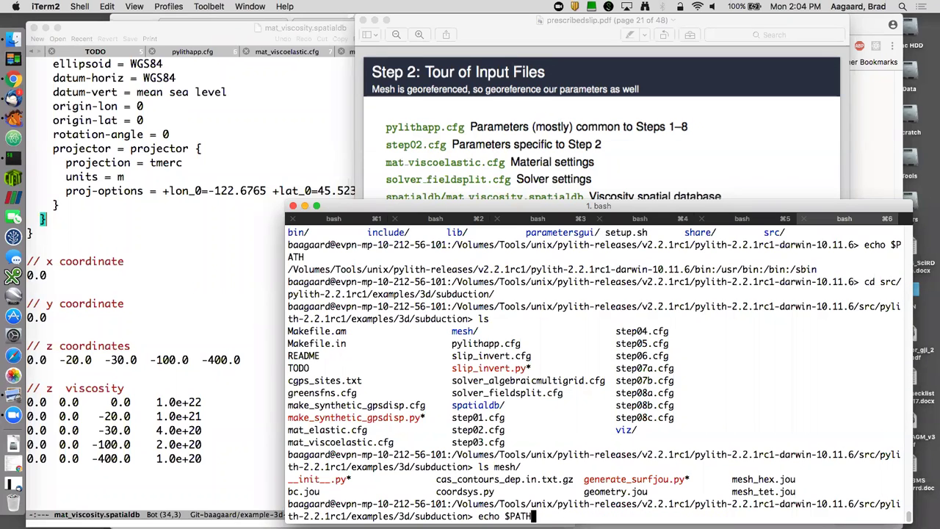
key("Return")
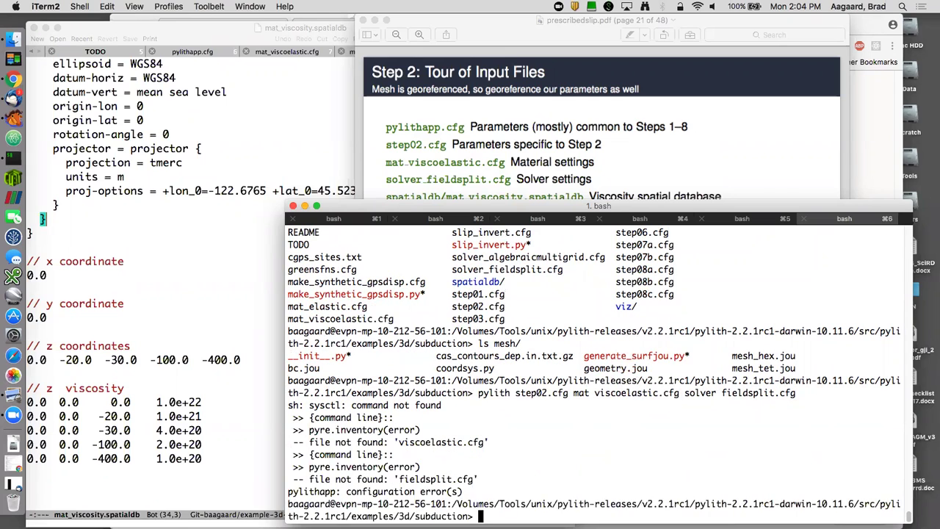
- Fix the misspelled mat_viscoelastic.cfg name in the recalled command and rerun pylith
key("Up")
key("Left")
key("Left")
key("Left")
key("Left")
key("Left")
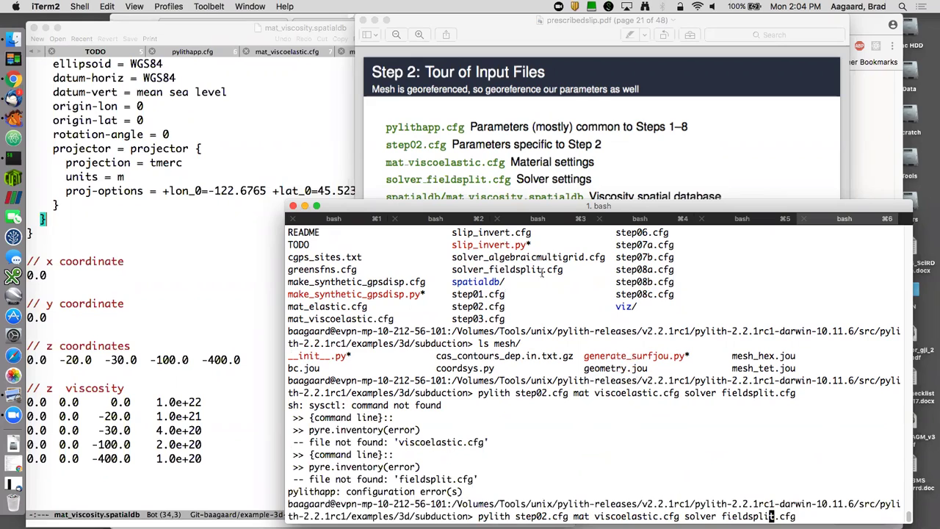
left_click_drag(559, 210, 549, 47)
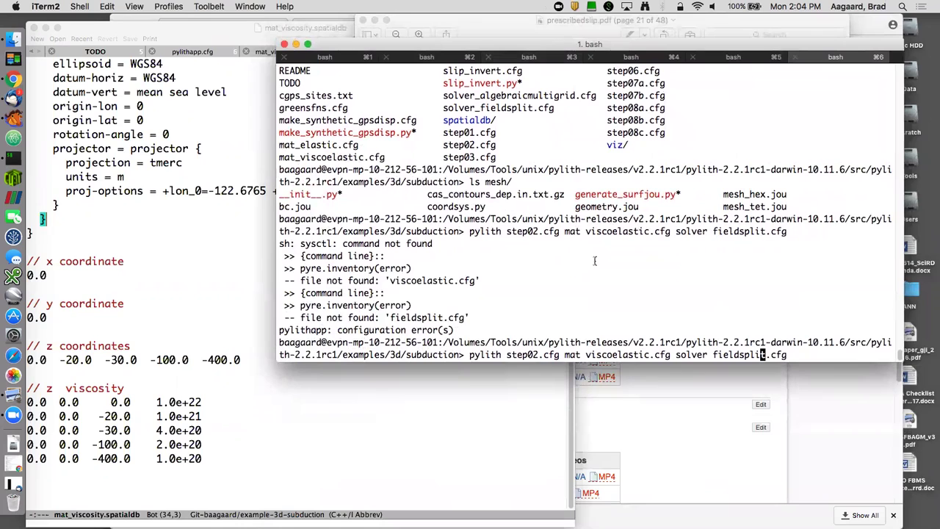
key("Left")
key("Left")
key("Left")
key("Left")
key("Left")
key("Left")
key("Left")
key("Left")
key("Left")
key("Left")
key("Left")
key("Left")
key("Left")
key("Left")
key("Left")
key("Left")
key("Left")
key("Left")
key("Left")
key("Left")
key("Left")
key("Left")
key("Left")
key("Left")
key("Left")
key("Left")
key("Left")
key("Left")
key("BackSpace")
type("_")
key("Return")
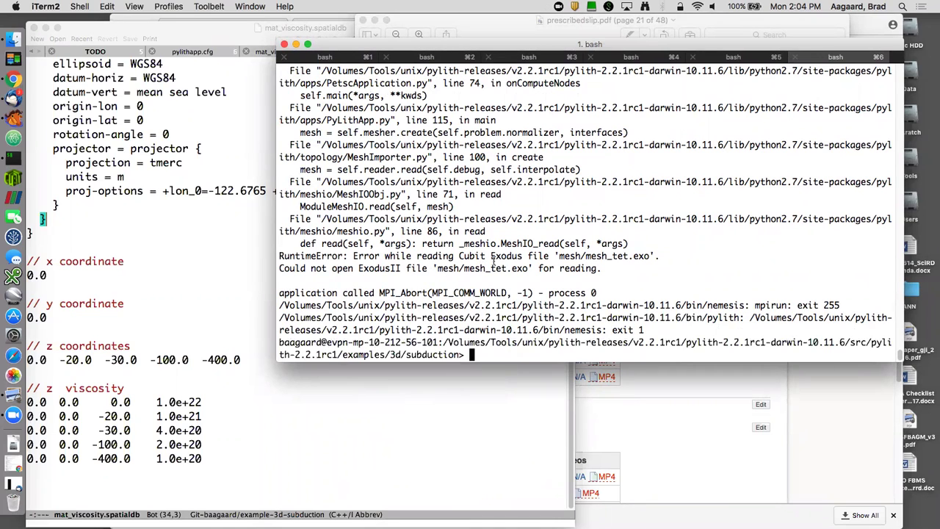
- Copy mesh_tet.exo from the subduction example's mesh folder into mesh/ and rerun pylith step02
type("cp ~/src/cig/pylith")
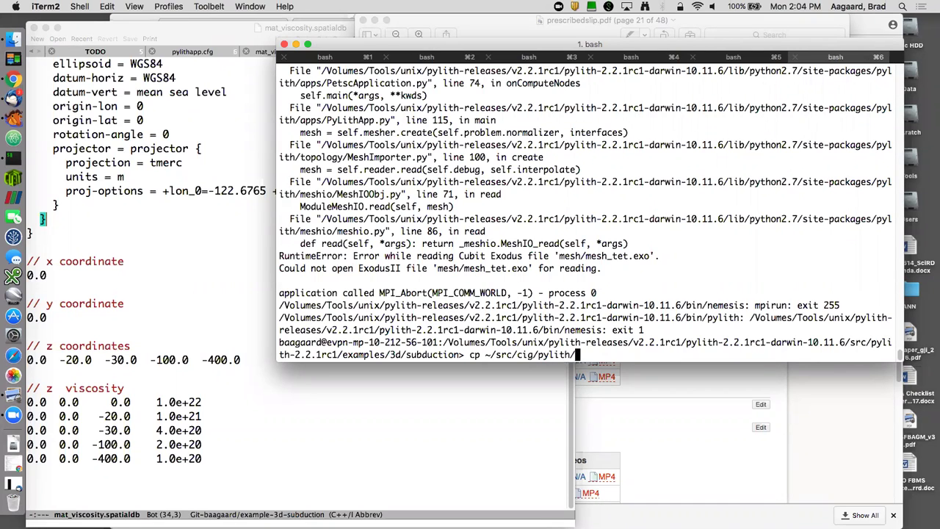
type("/")
type("examples/3d/hex8/")
key("BackSpace")
key("BackSpace")
key("BackSpace")
key("BackSpace")
key("BackSpace")
type("s")
key("Tab")
type("mesh/mes")
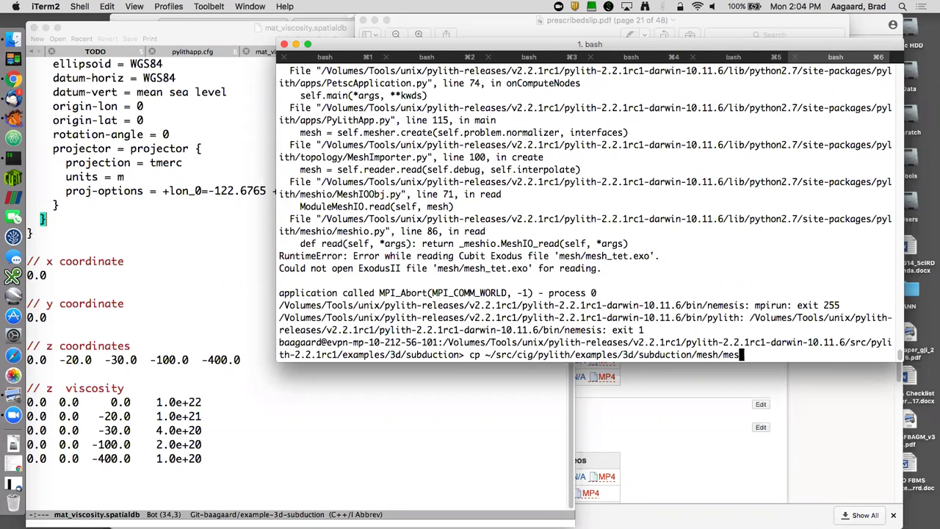
type("h_tet.")
key("Tab")
type("mesh/")
key("Return")
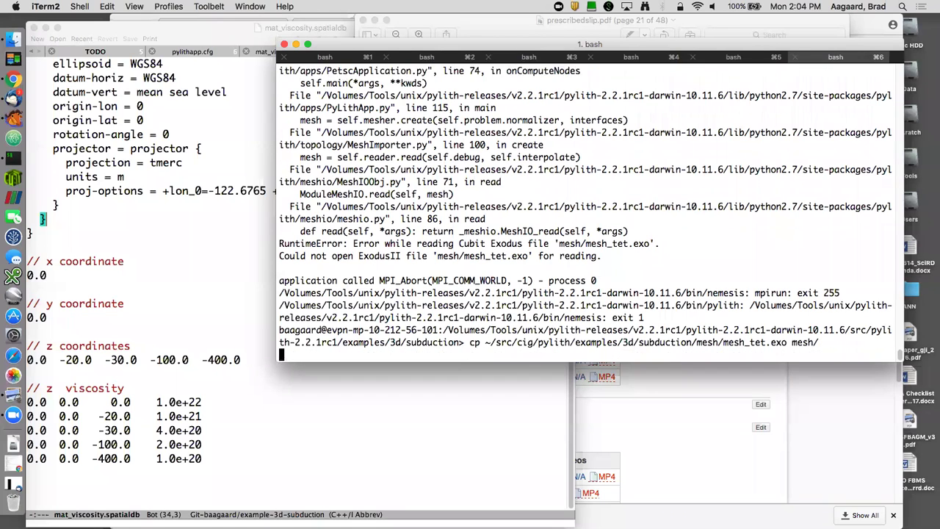
key("Up")
key("Up")
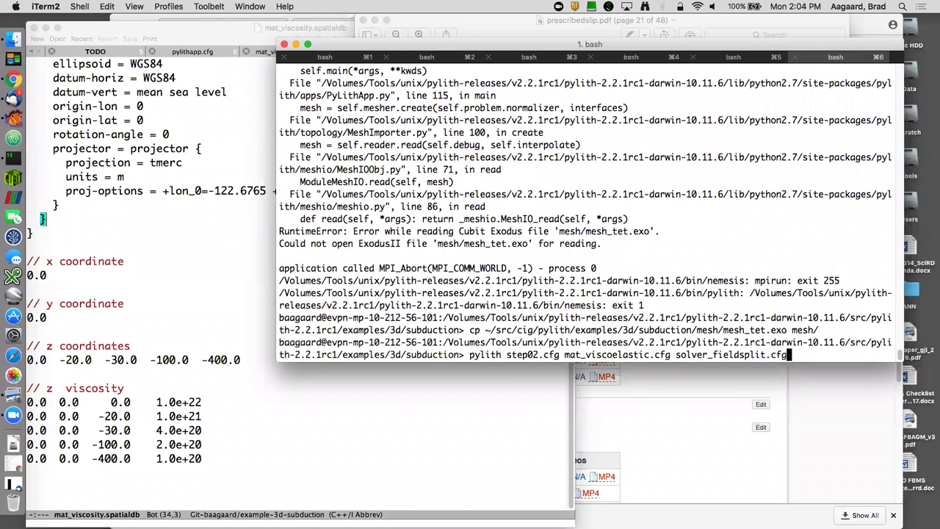
key("Return")
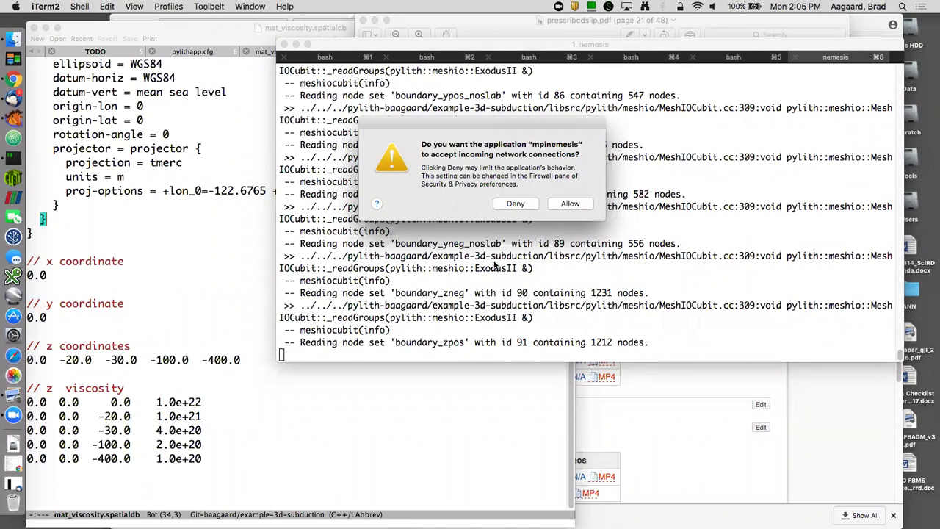
- Deny the incoming network connections request and switch to the parametersgui shell tab
left_click(515, 203)
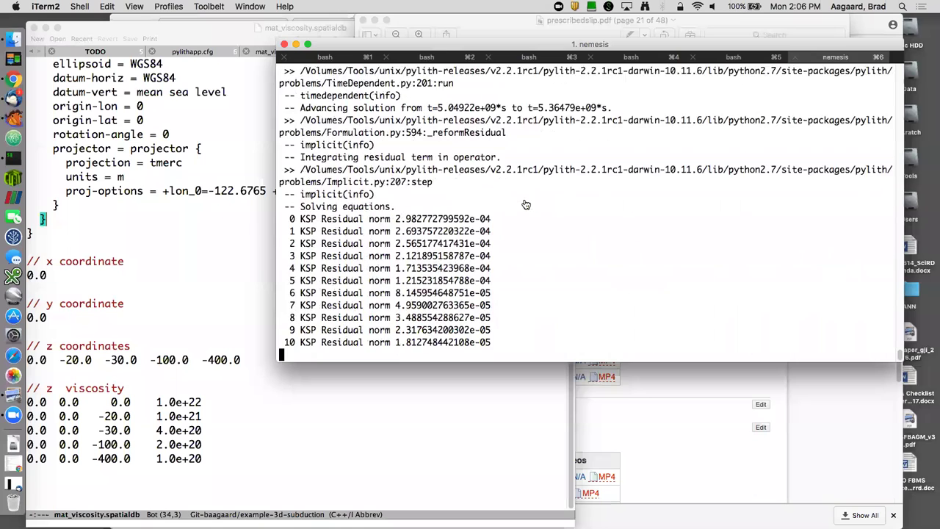
key("super+5")
key("super+4")
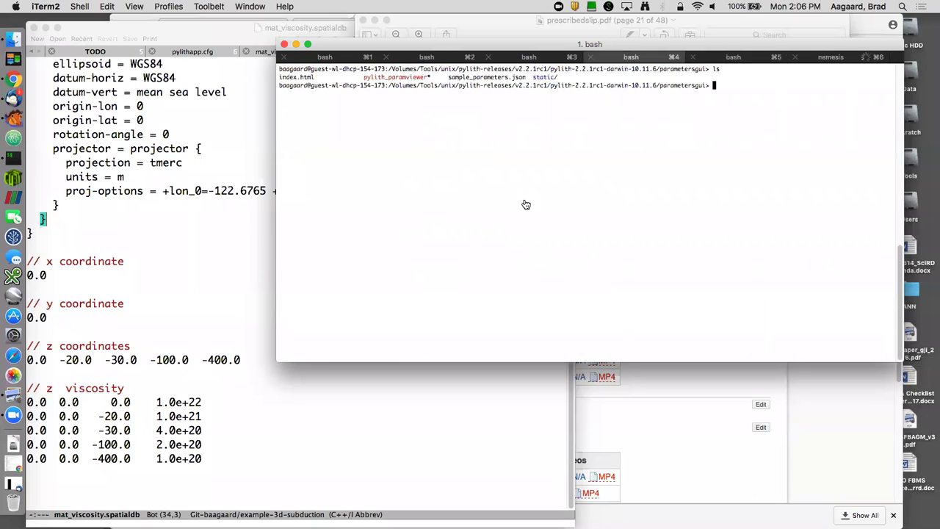
- Open the PyLith Parameter Viewer at 127.0.0.1:9000 in a new Chrome tab
left_click(13, 78)
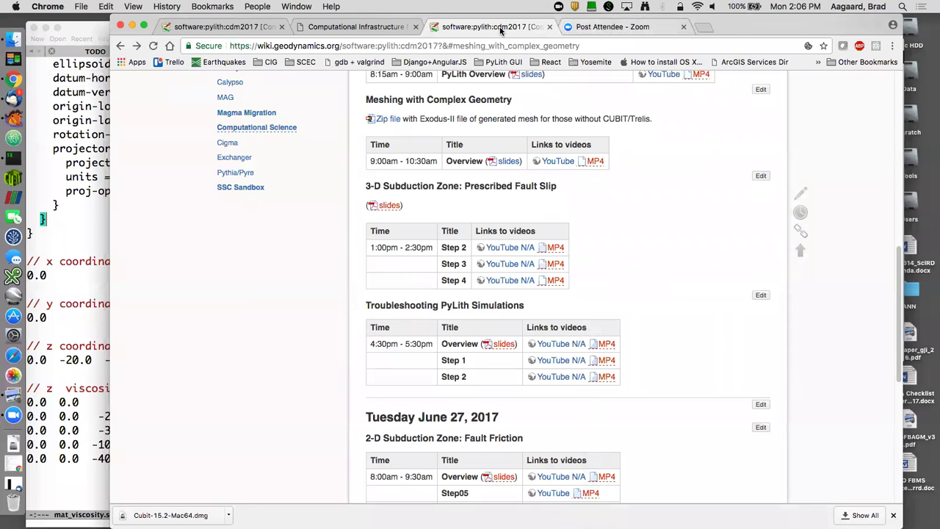
left_click(704, 28)
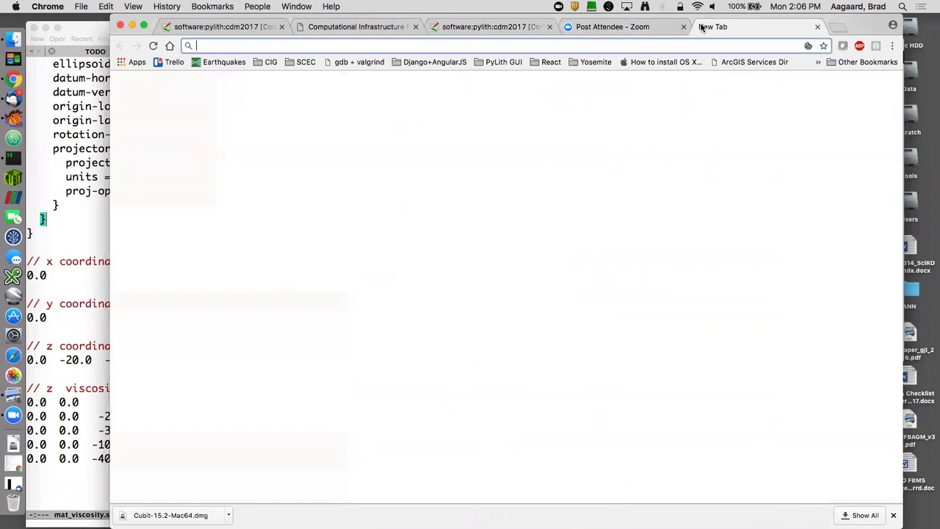
type("127")
key("Return")
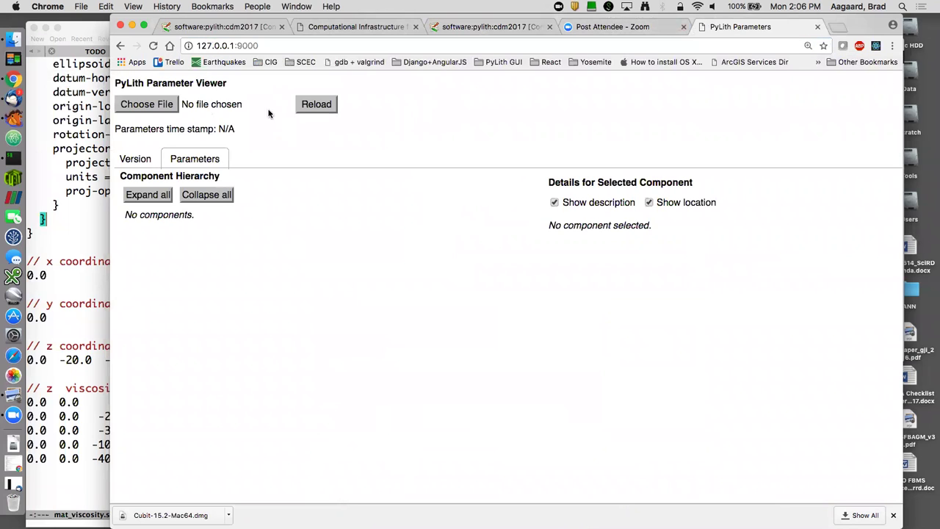
- In the file chooser, browse from Tools/unix to the pylith-2.2.1rc1 source folder
left_click(147, 105)
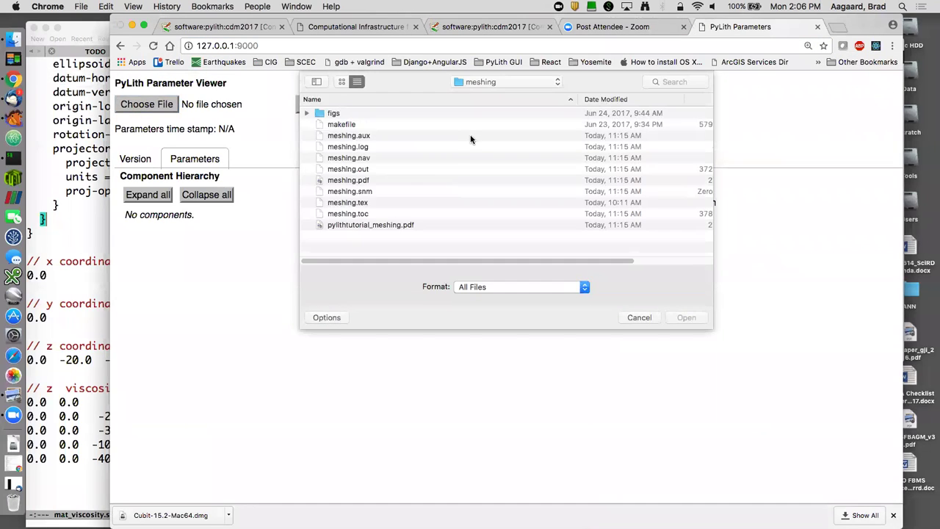
left_click(480, 81)
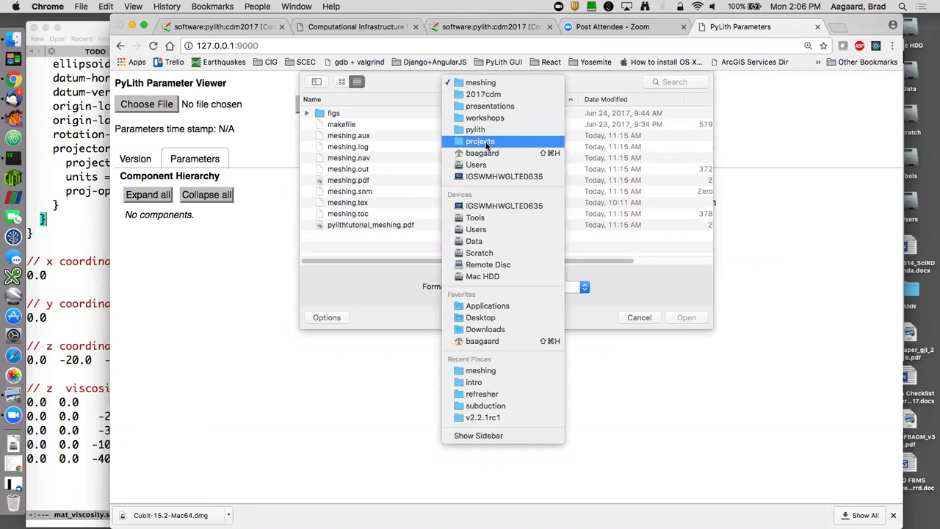
left_click(482, 217)
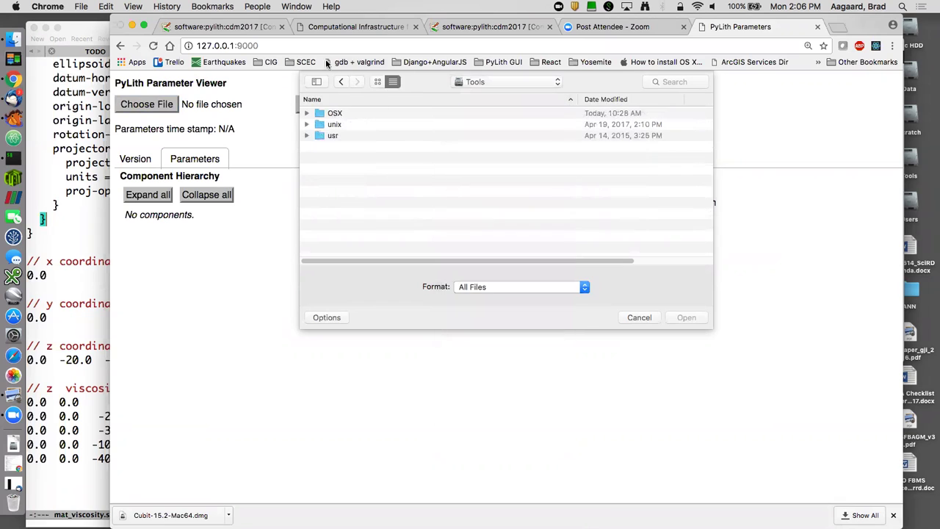
double_click(336, 125)
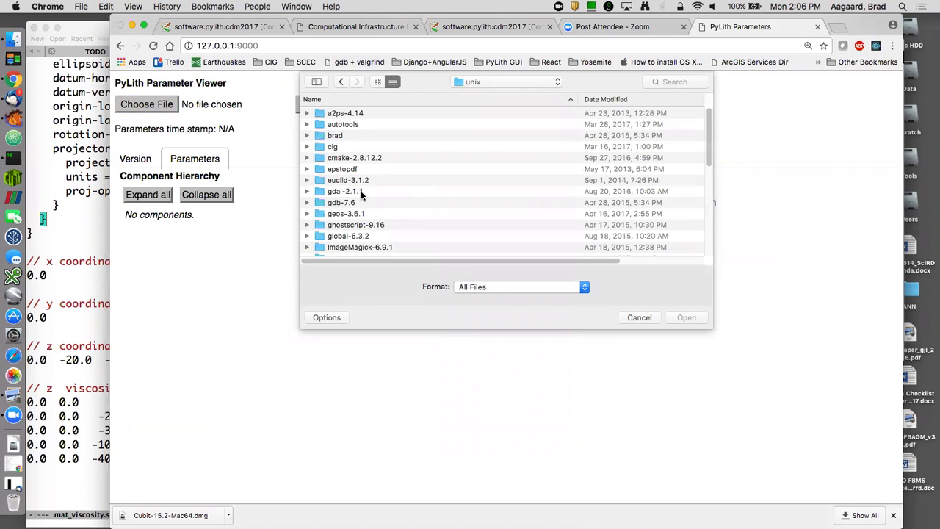
scroll(362, 193, "down", 2)
scroll(361, 194, "down", 5)
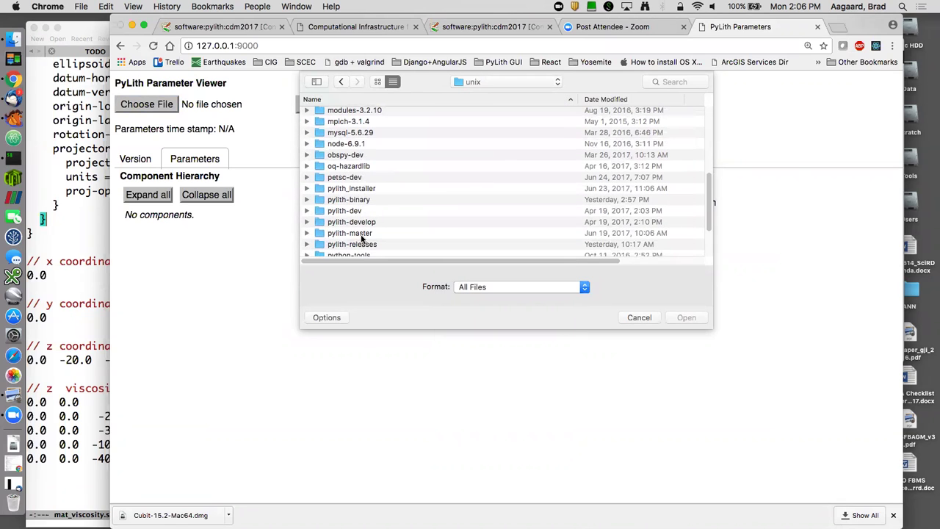
double_click(361, 245)
double_click(358, 135)
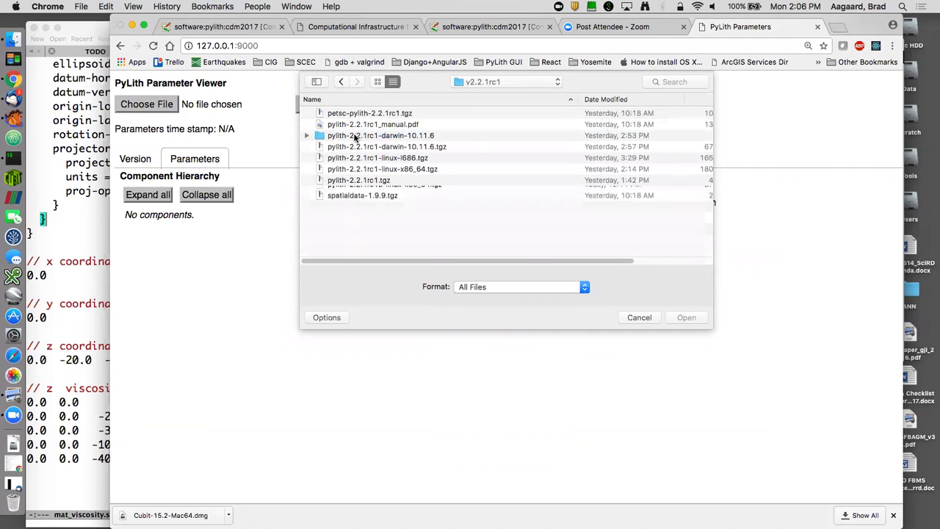
double_click(366, 137)
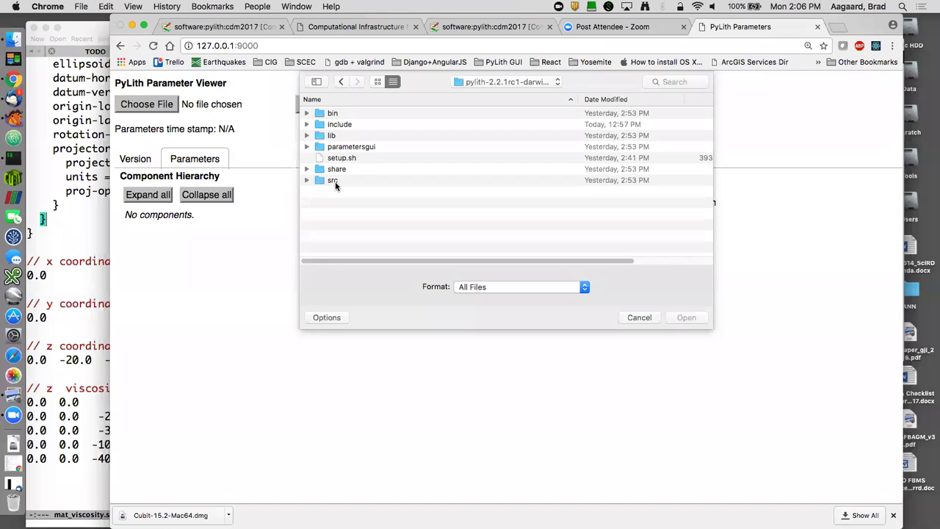
double_click(335, 182)
double_click(334, 114)
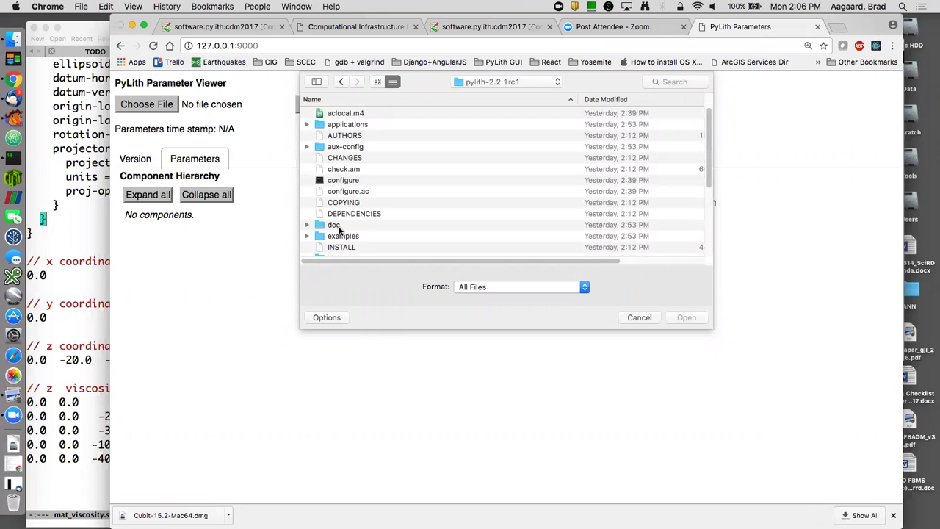
- Load step02-parameters.json from examples/3d/subduction/output into the viewer
double_click(341, 236)
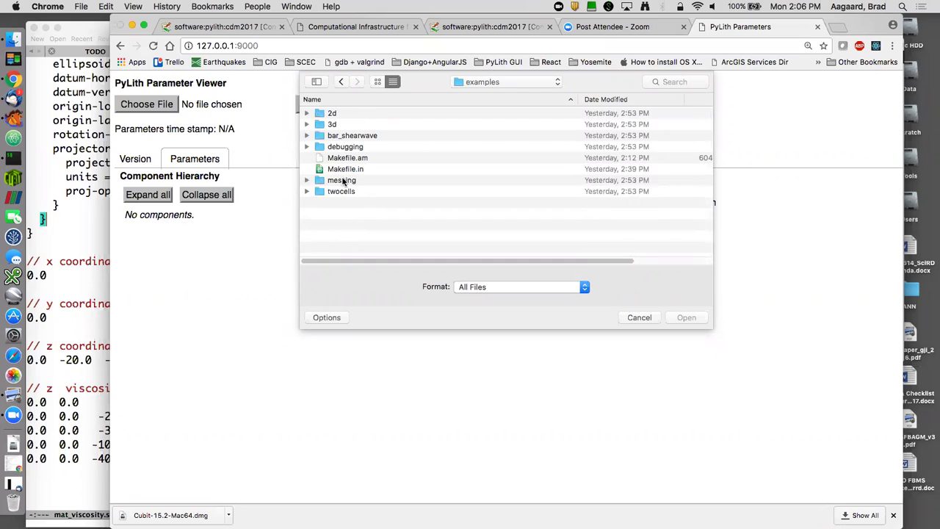
double_click(338, 123)
double_click(352, 146)
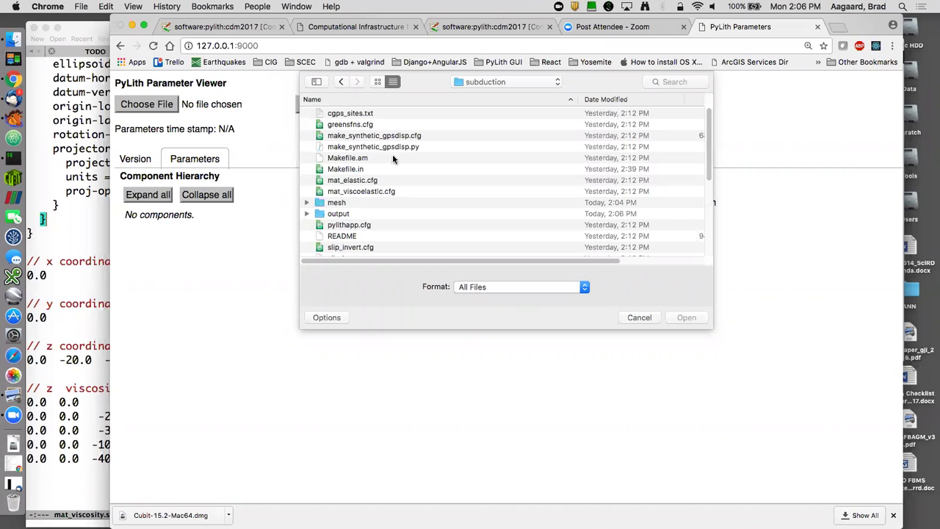
double_click(338, 214)
scroll(362, 194, "down", 1)
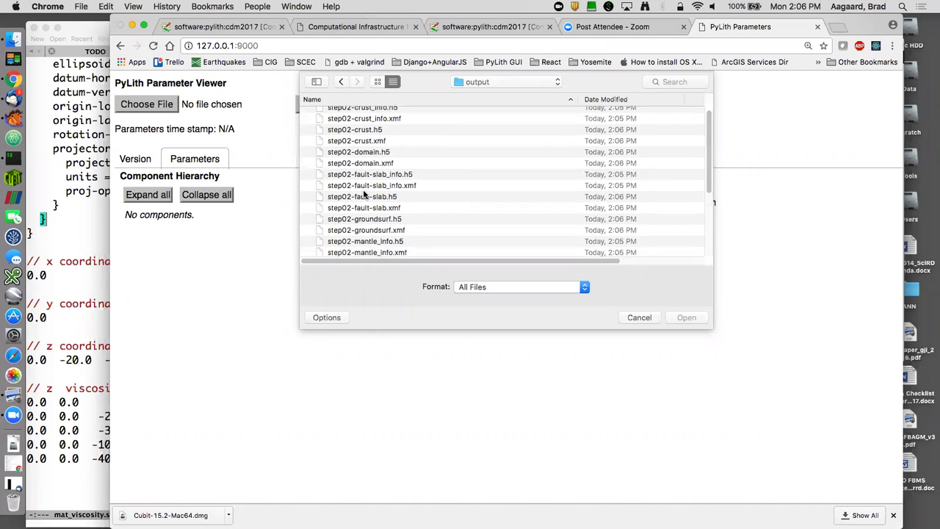
scroll(364, 194, "down", 5)
left_click(363, 150)
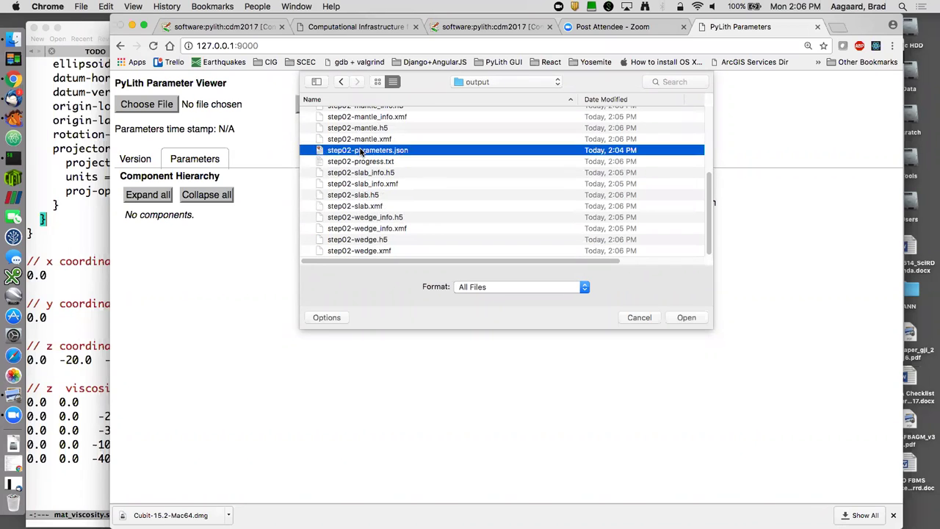
left_click(684, 318)
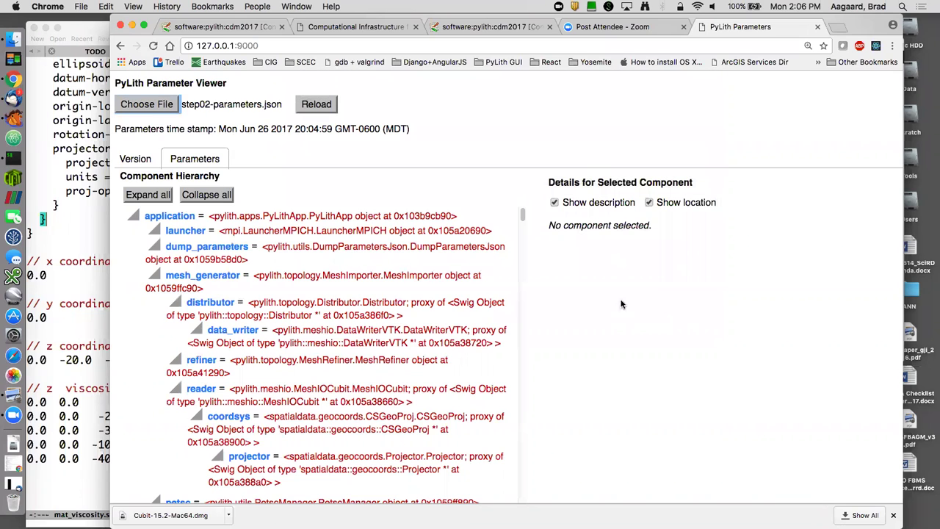
- Collapse the tree, expand application > problem > bc, and select y_neg
left_click(205, 195)
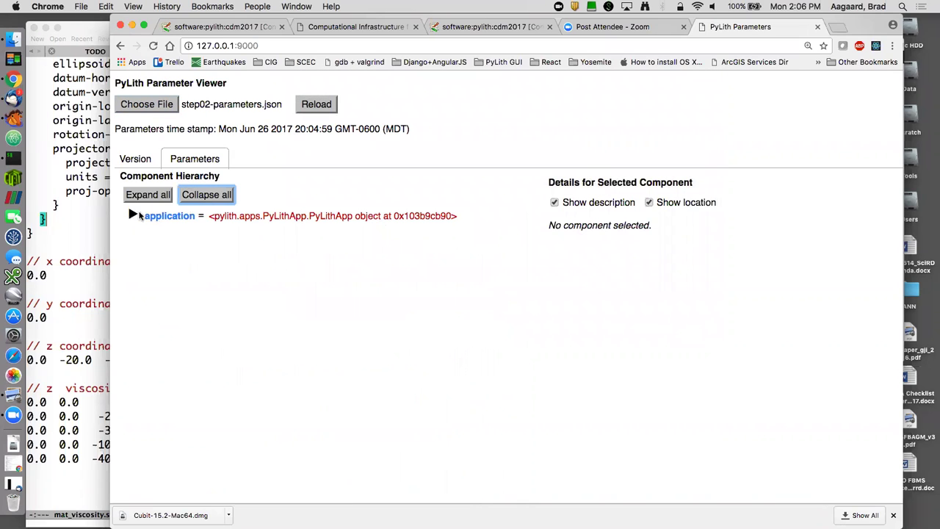
left_click(137, 216)
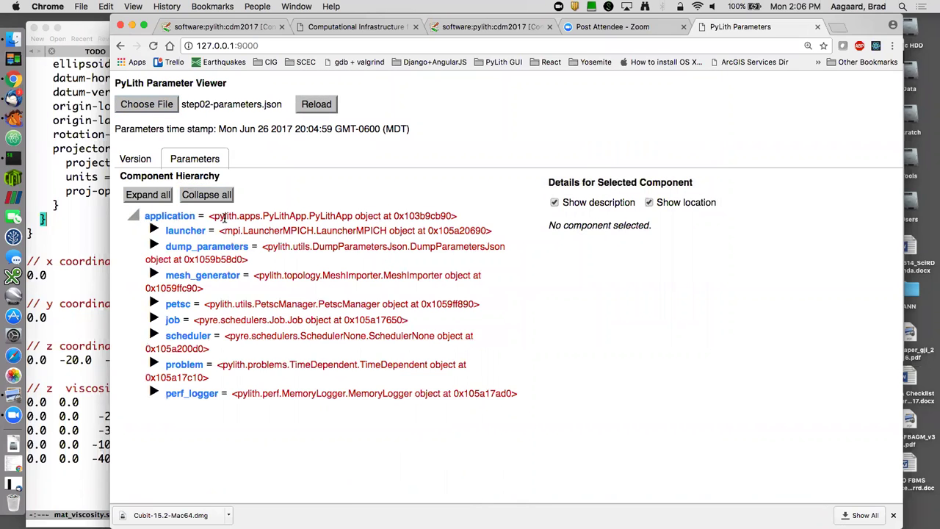
left_click(156, 364)
scroll(160, 365, "down", 1)
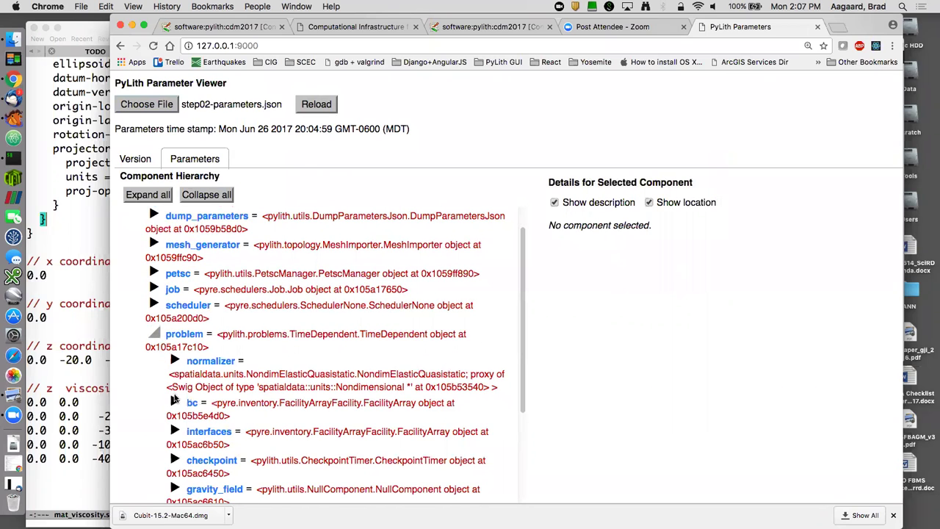
left_click(174, 402)
scroll(176, 400, "down", 1)
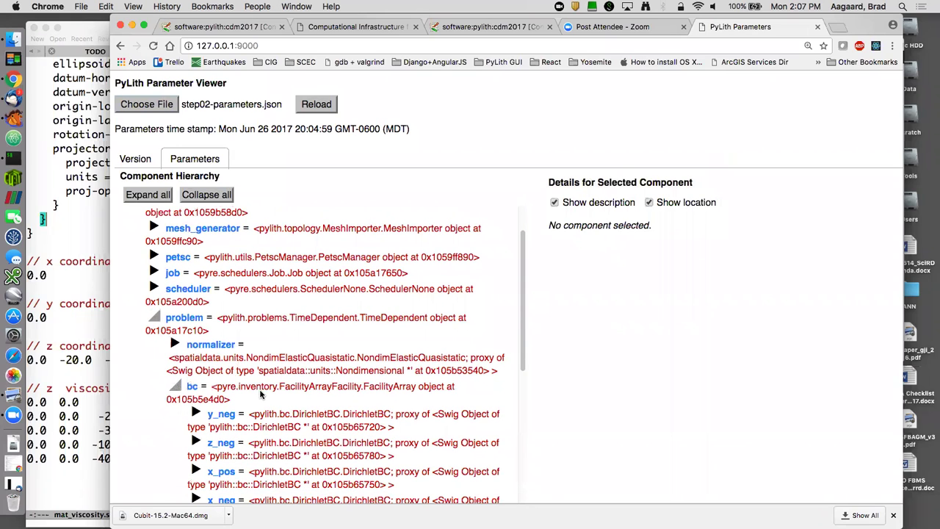
left_click(306, 414)
scroll(770, 272, "down", 3)
- Review y_neg's facilities from NullComponent db_rate and th_change down to ZeroDispDB db_initial
scroll(770, 273, "down", 3)
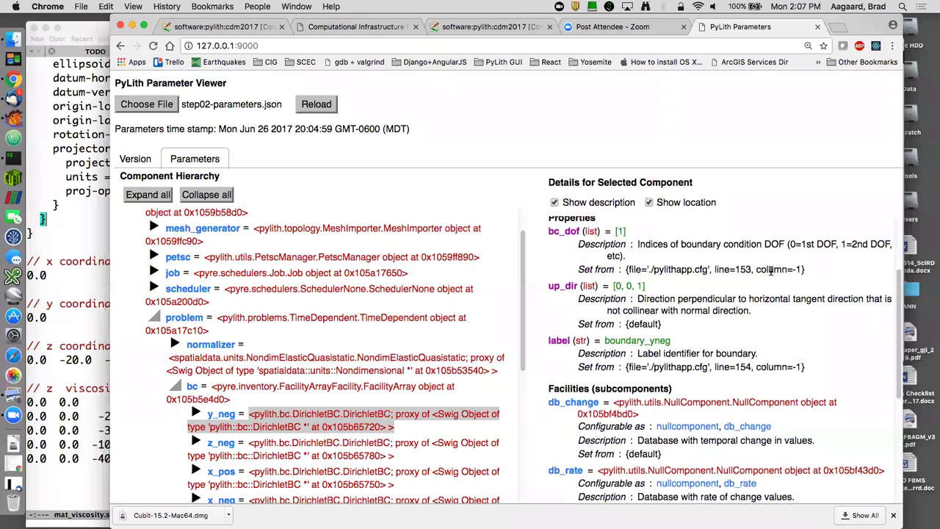
scroll(770, 271, "up", 5)
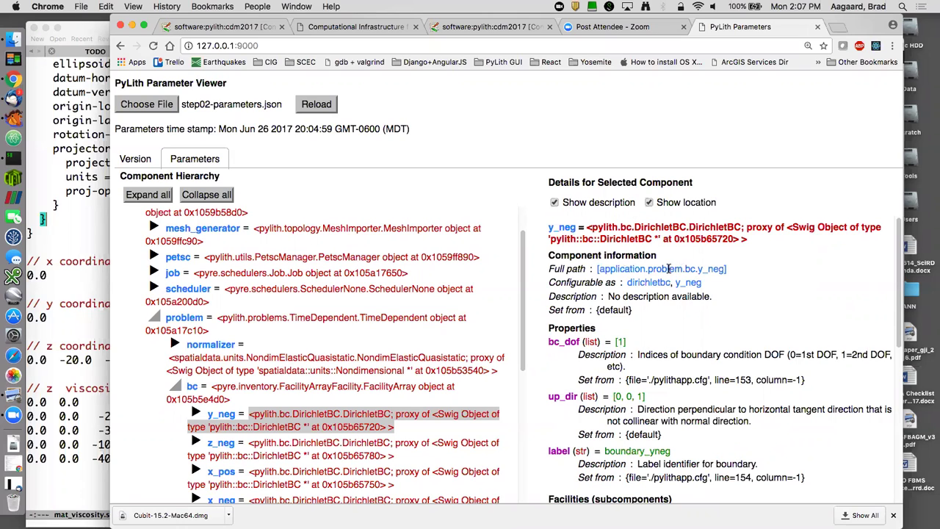
scroll(690, 288, "down", 2)
scroll(689, 292, "down", 2)
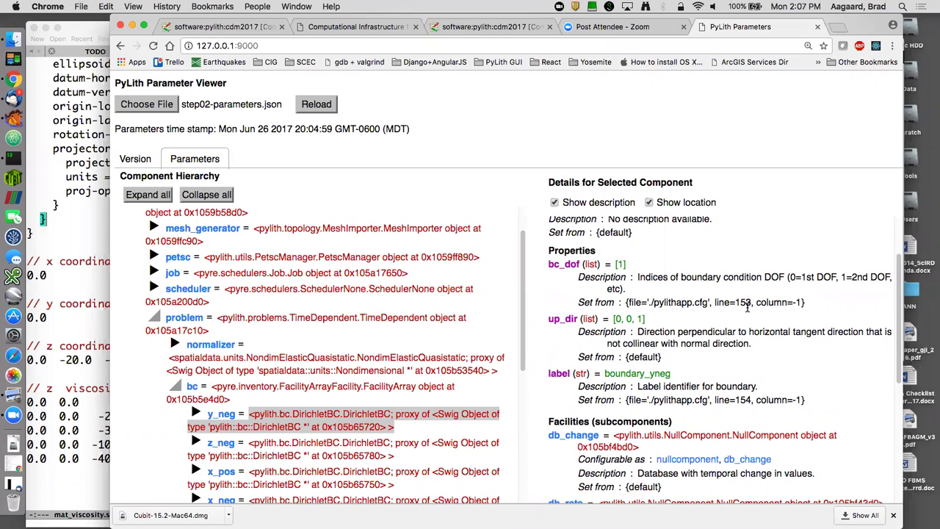
scroll(742, 305, "down", 3)
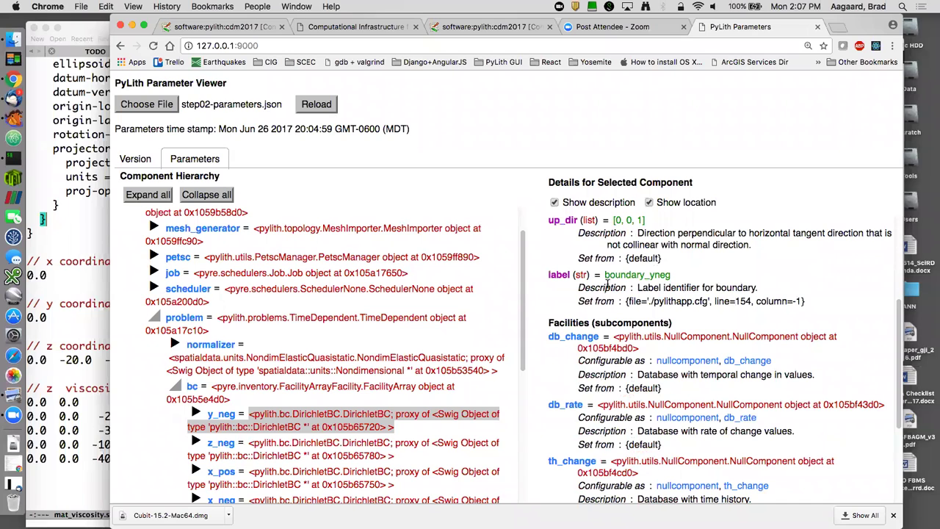
scroll(633, 301, "down", 2)
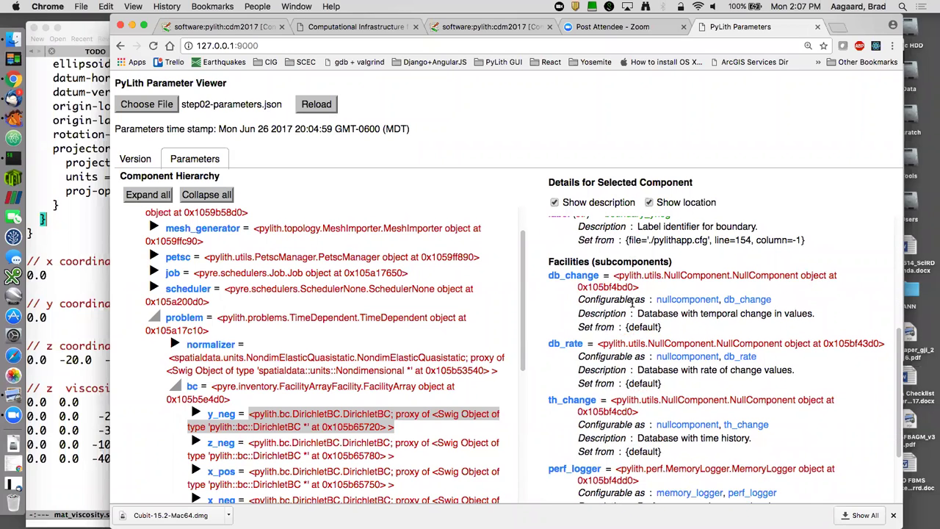
scroll(633, 301, "down", 1)
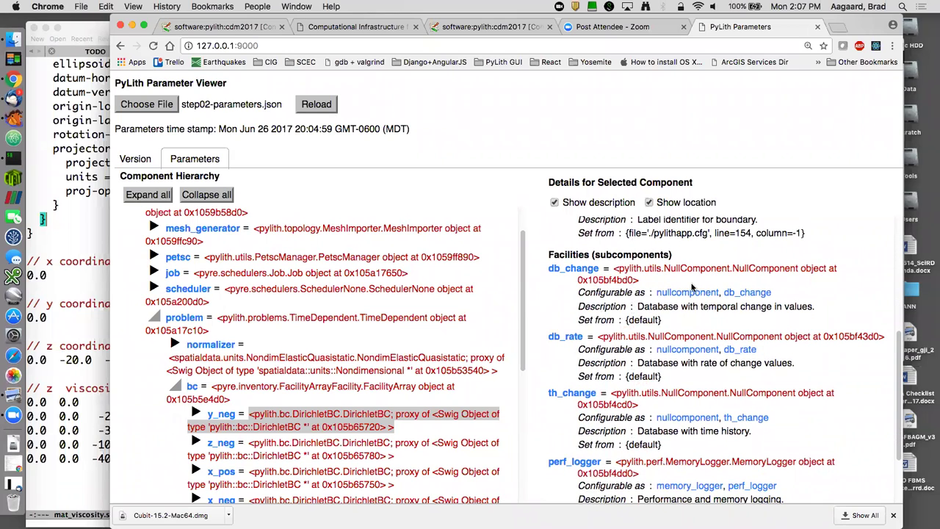
scroll(687, 297, "down", 3)
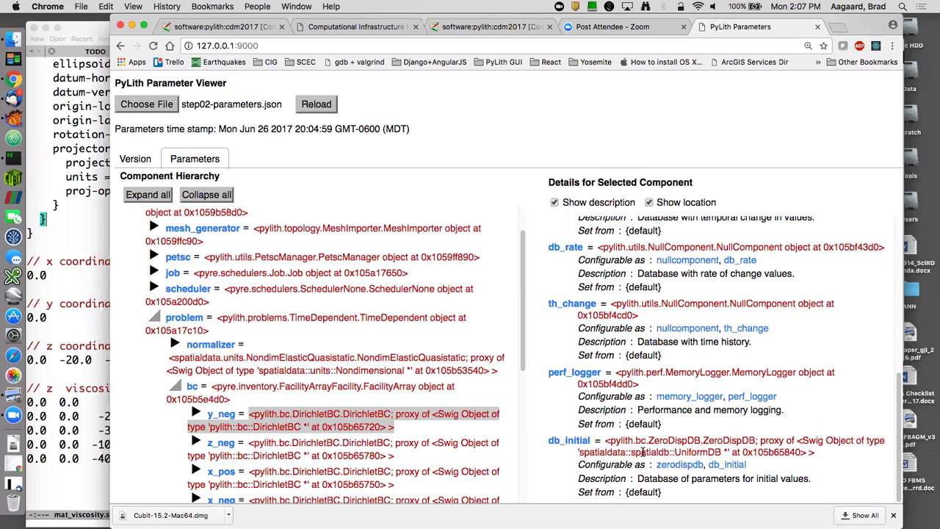
scroll(693, 408, "up", 3)
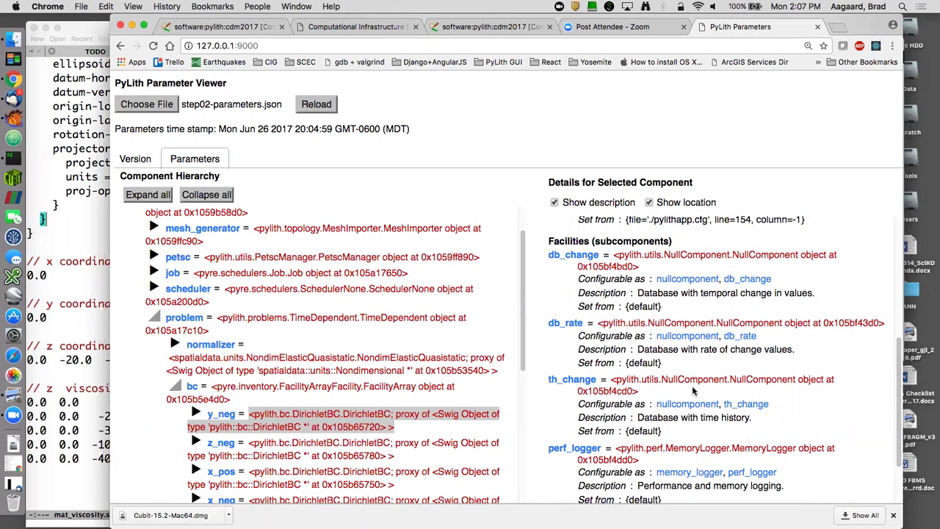
scroll(693, 391, "down", 3)
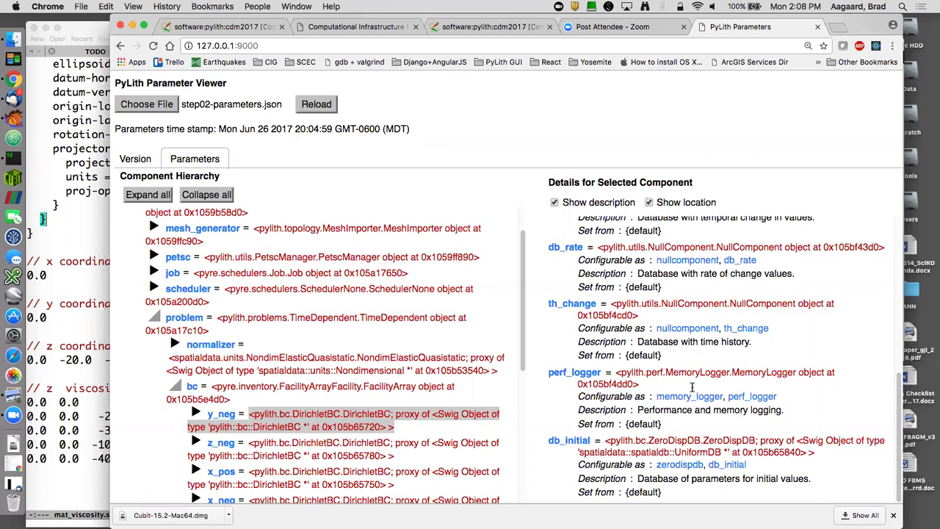
- Minimize Chrome and bring the iTerm2 terminal with the run output to the front
left_click(133, 25)
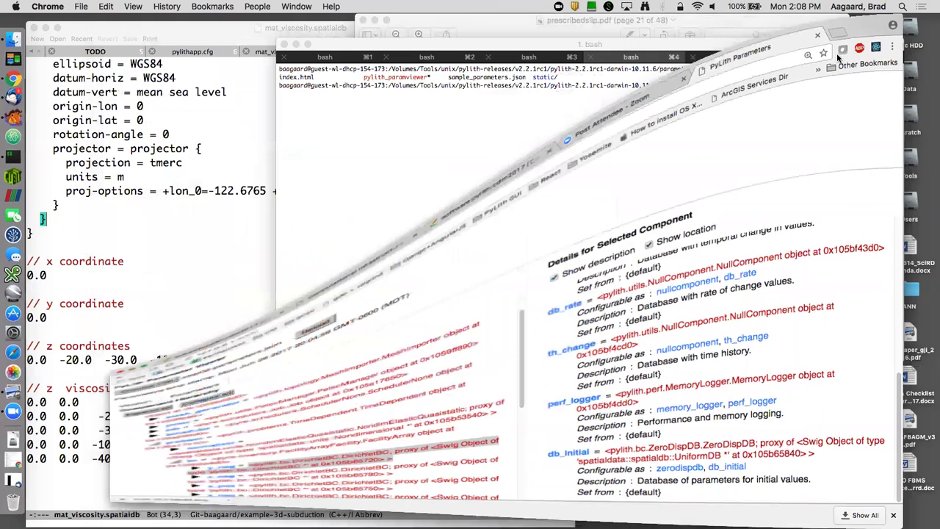
left_click(564, 205)
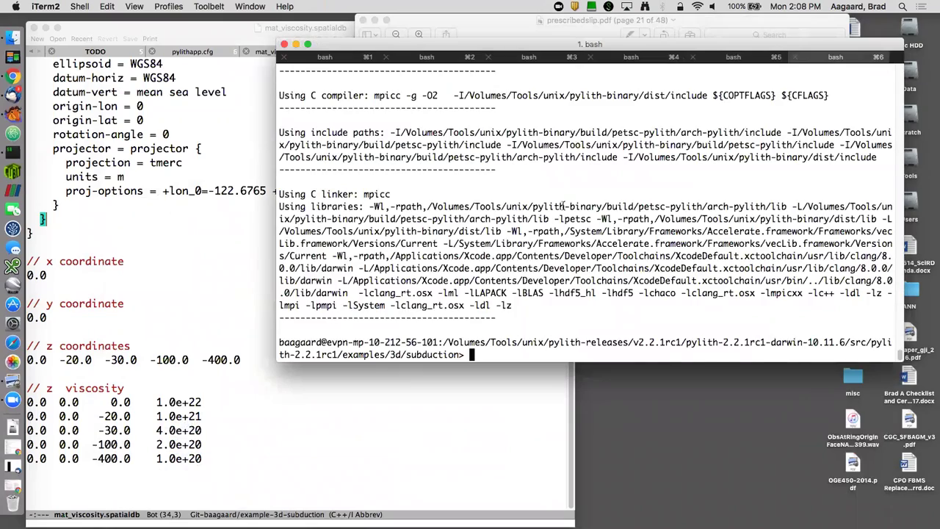
scroll(565, 204, "up", 10)
scroll(562, 206, "down", 20)
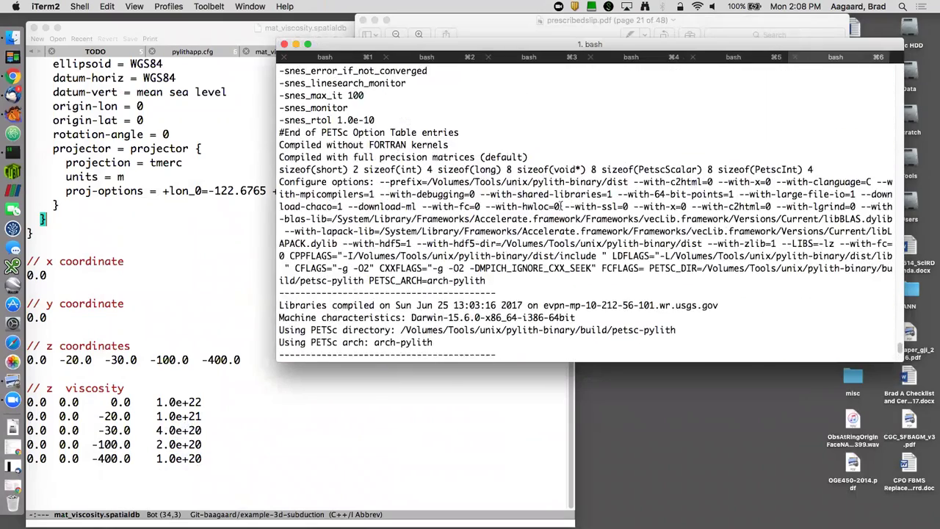
scroll(561, 206, "up", 15)
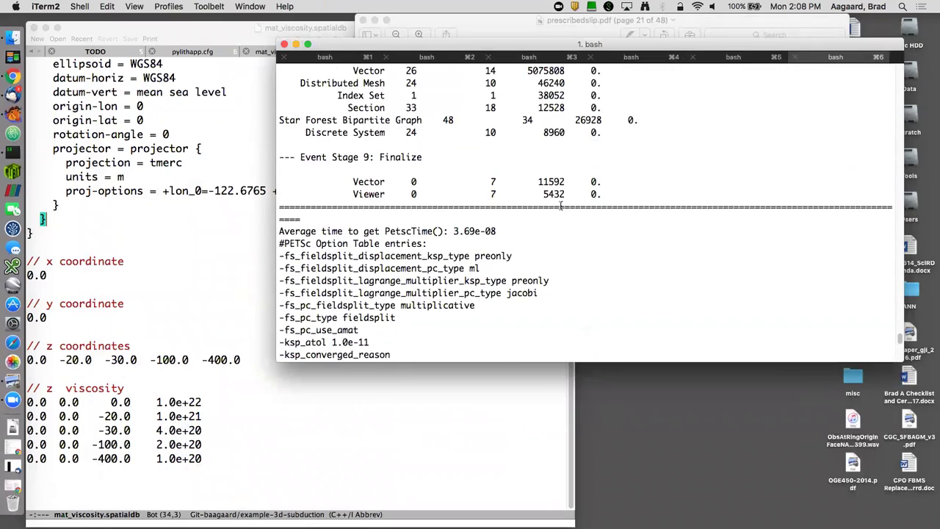
scroll(561, 205, "up", 15)
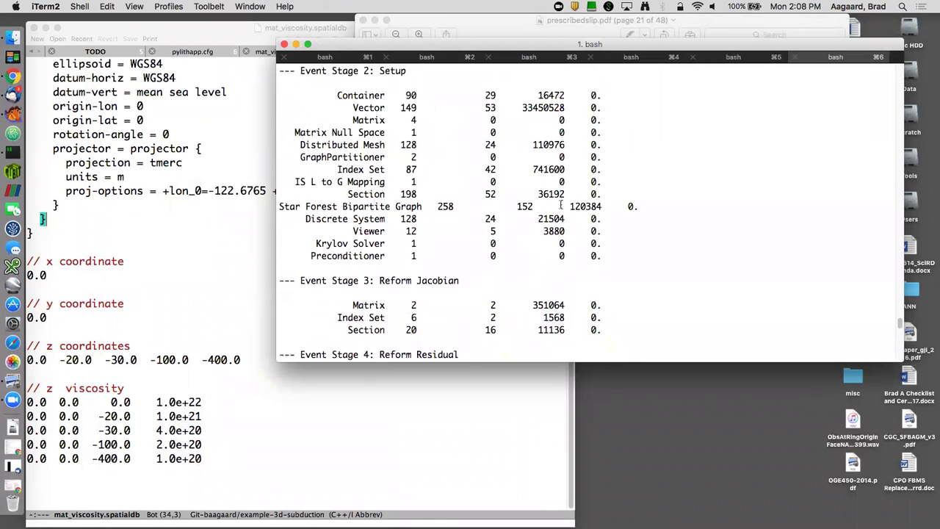
scroll(559, 206, "up", 10)
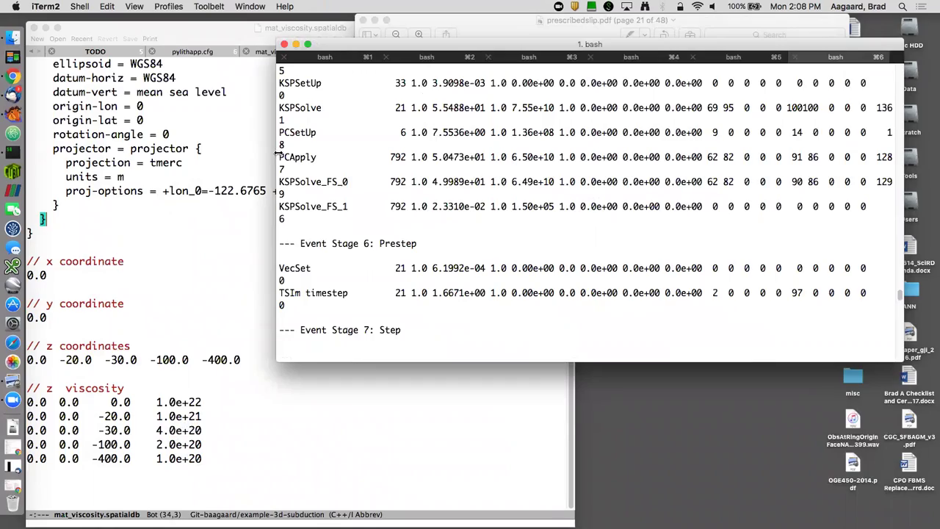
- Widen the terminal window and scroll back to the PETSc Performance Summary header
left_click_drag(277, 154, 81, 154)
scroll(193, 168, "up", 20)
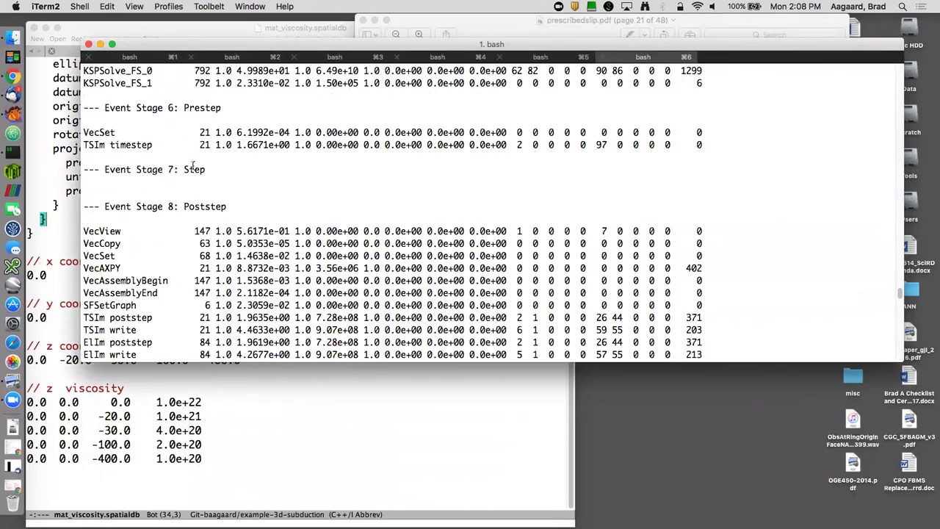
scroll(192, 166, "up", 15)
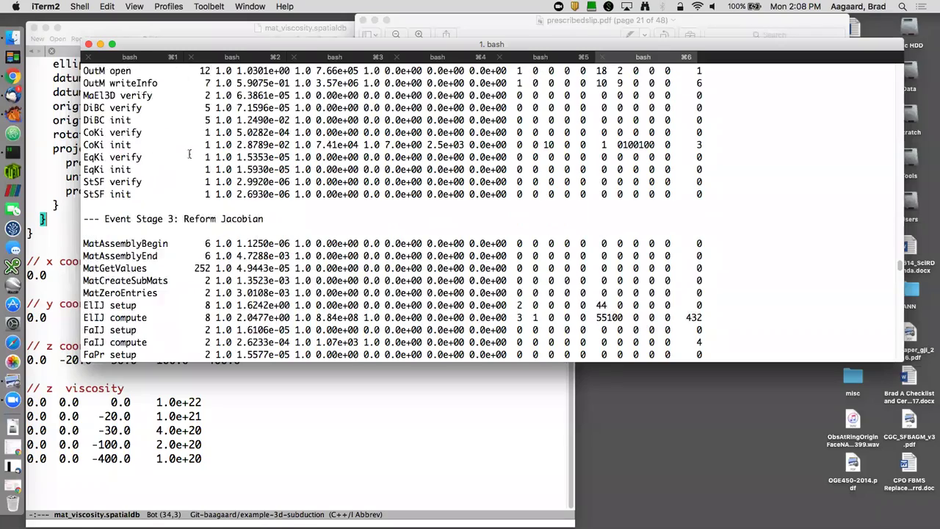
scroll(190, 153, "up", 15)
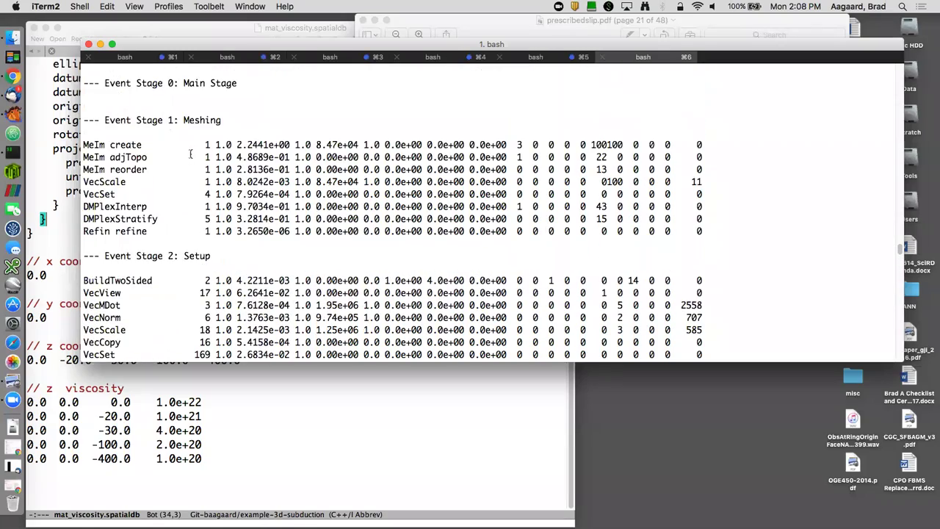
scroll(189, 154, "up", 12)
scroll(191, 153, "up", 9)
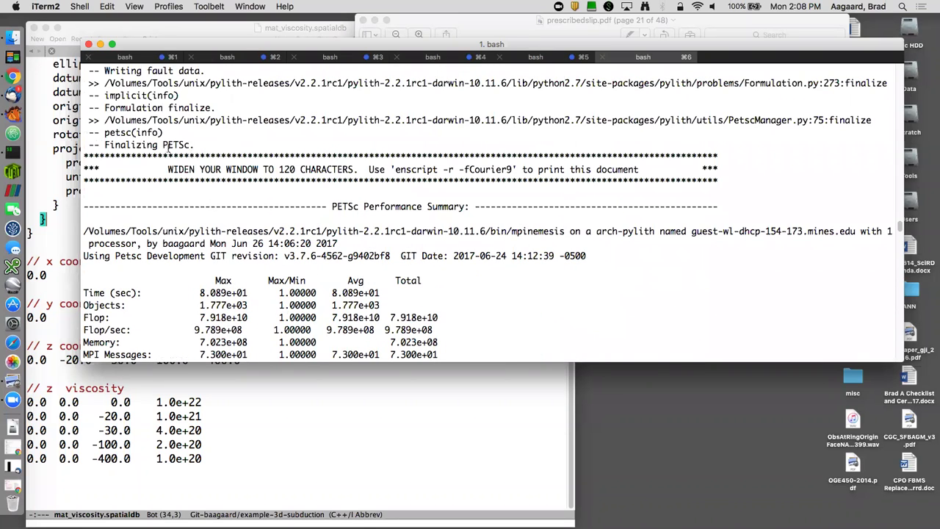
- Highlight the total run time of 8.089e+01 s at the start of the summary
triple_click(142, 145)
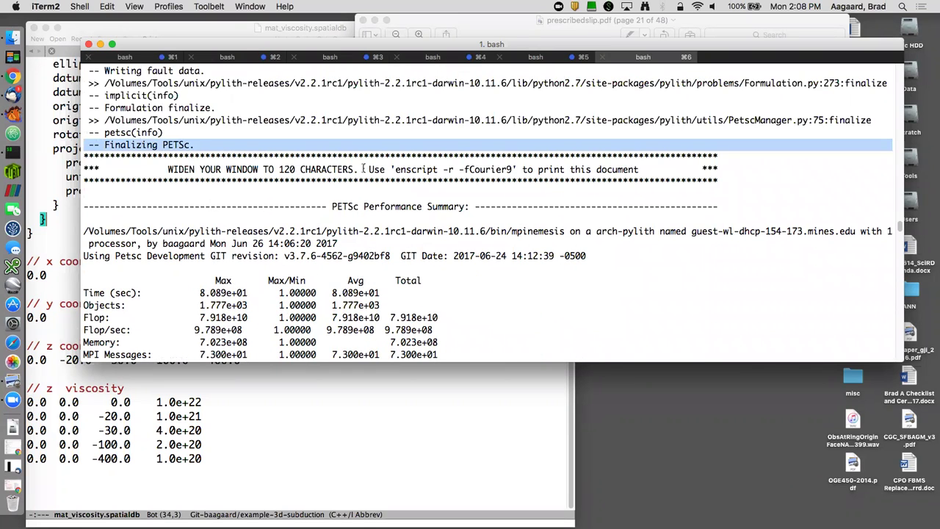
scroll(377, 189, "down", 4)
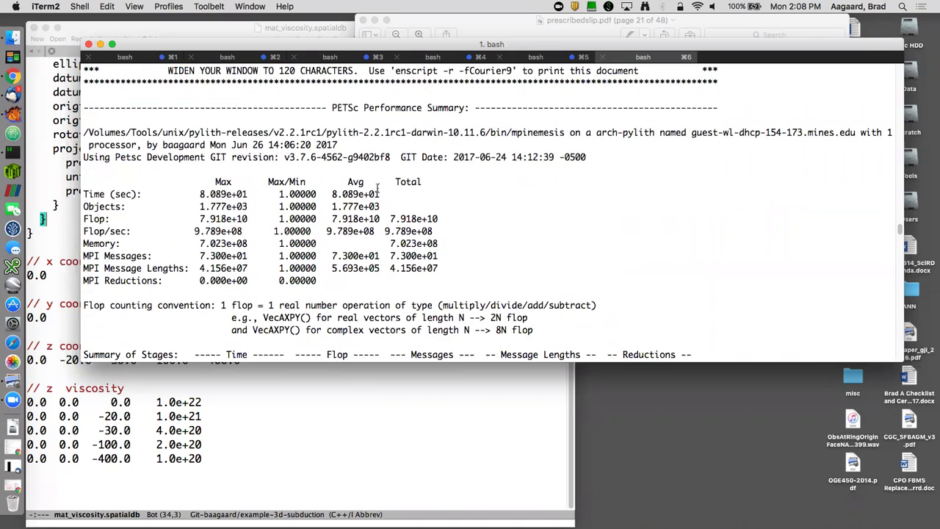
left_click_drag(200, 193, 249, 194)
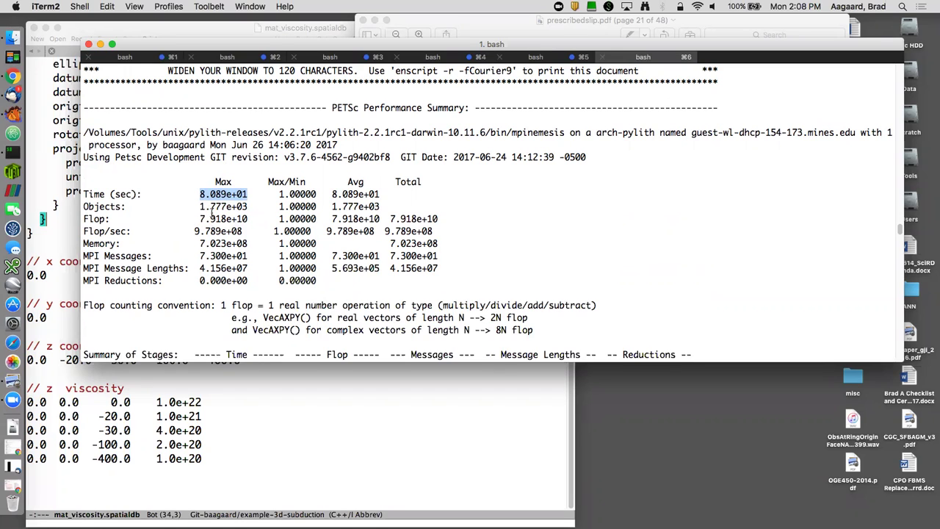
- Highlight the Solve stage time of 5.5700e+01 s (68.9%) in the Summary of Stages
scroll(212, 212, "down", 2)
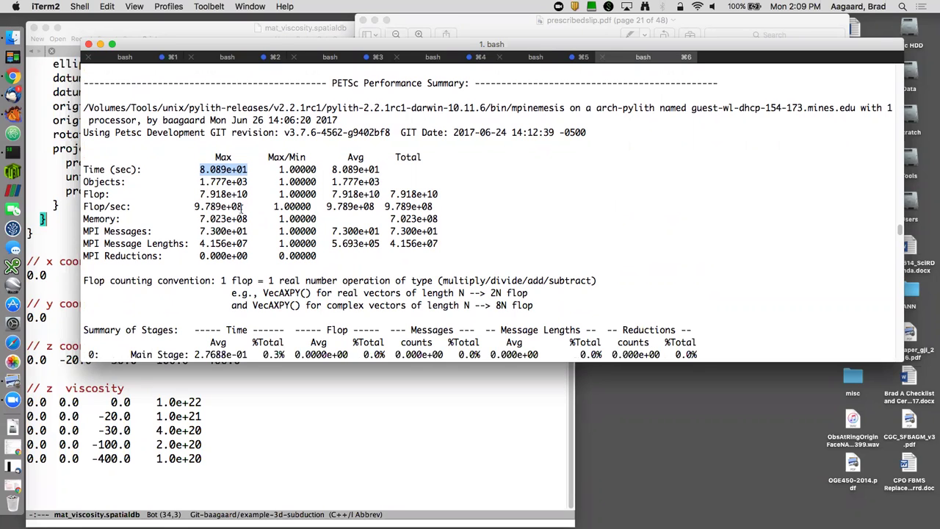
scroll(241, 209, "down", 1)
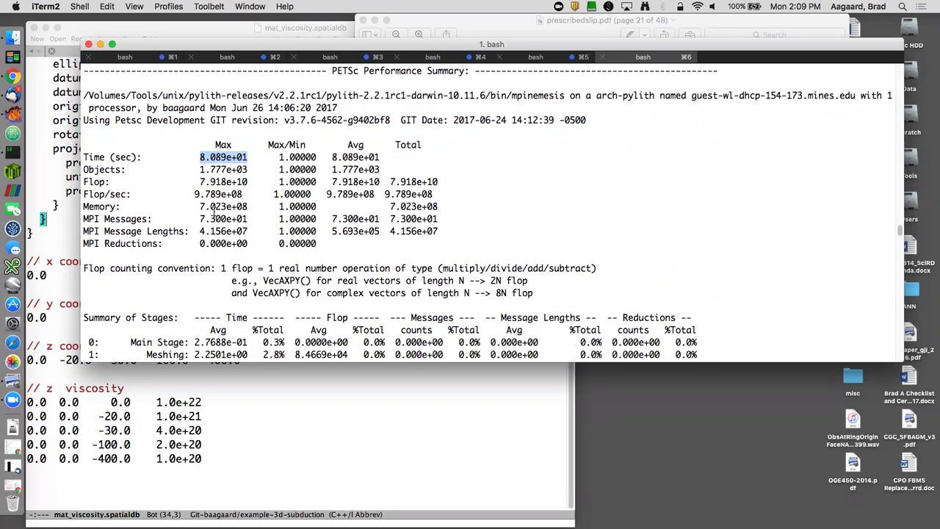
scroll(221, 211, "down", 2)
scroll(220, 211, "down", 1)
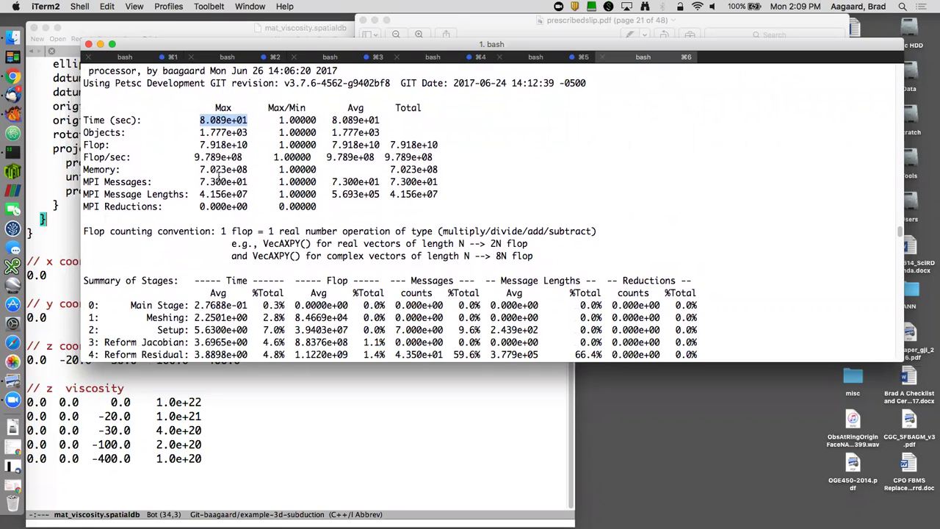
scroll(220, 176, "down", 6)
scroll(221, 176, "down", 2)
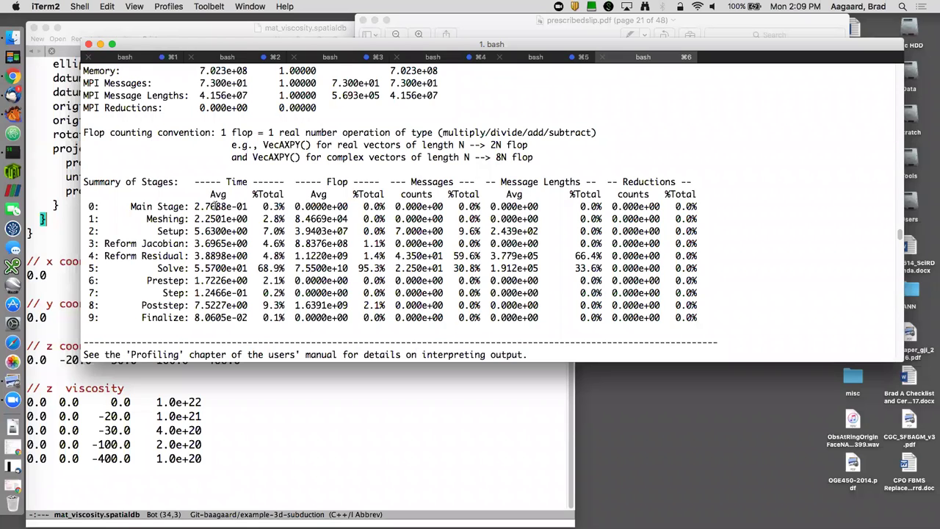
scroll(213, 205, "down", 1)
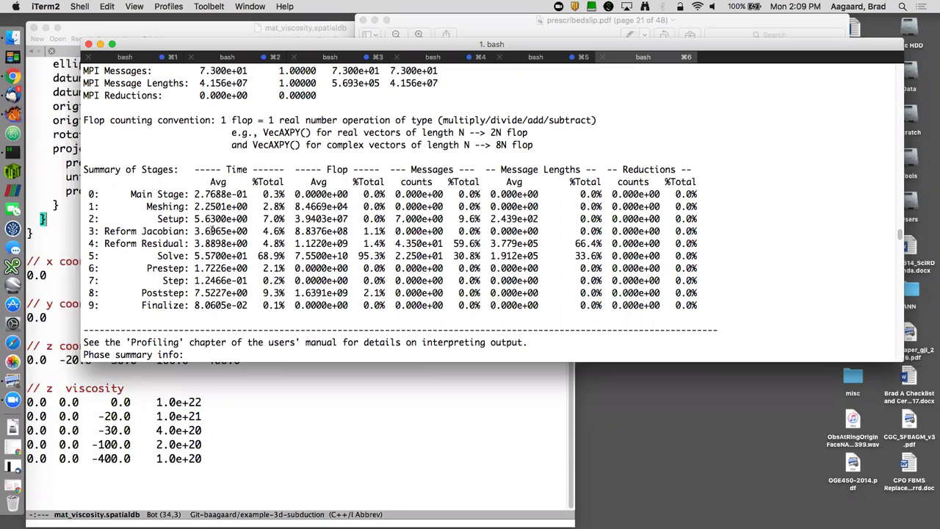
left_click_drag(195, 255, 271, 254)
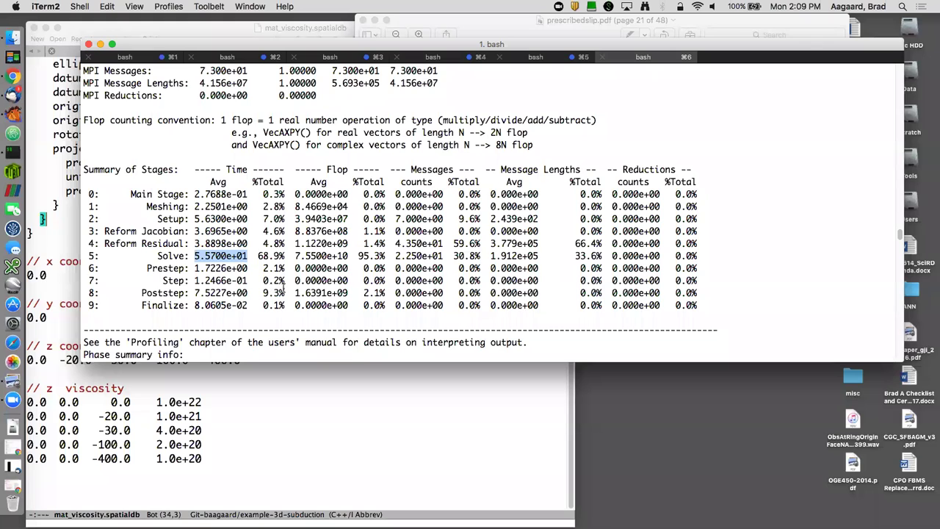
scroll(279, 288, "down", 2)
scroll(282, 288, "down", 5)
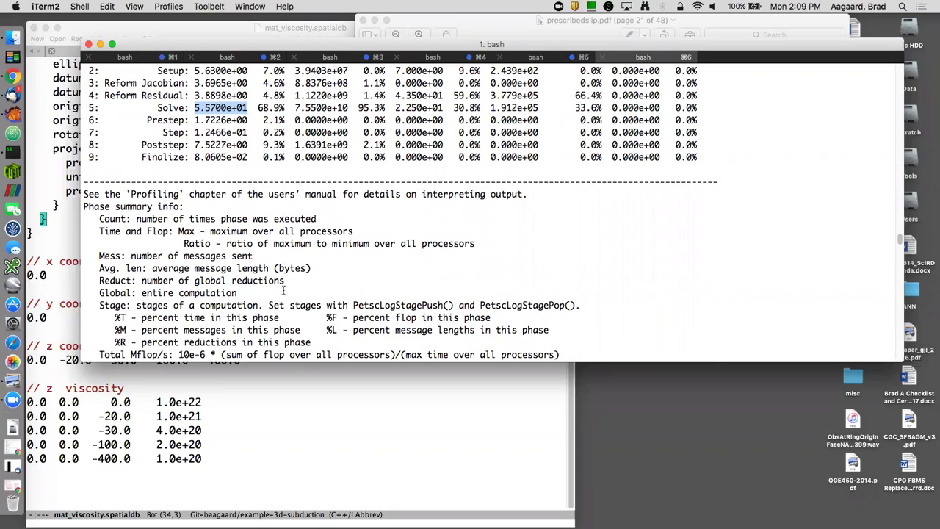
- Recall the pylith step02 command with a >& log redirect, then discard it and type ls
scroll(287, 290, "down", 20)
scroll(286, 291, "down", 20)
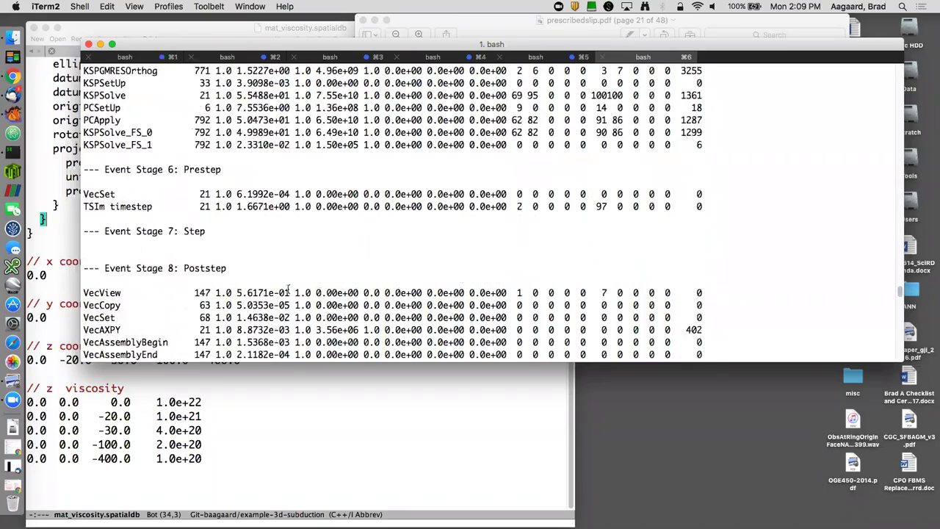
scroll(287, 288, "down", 1)
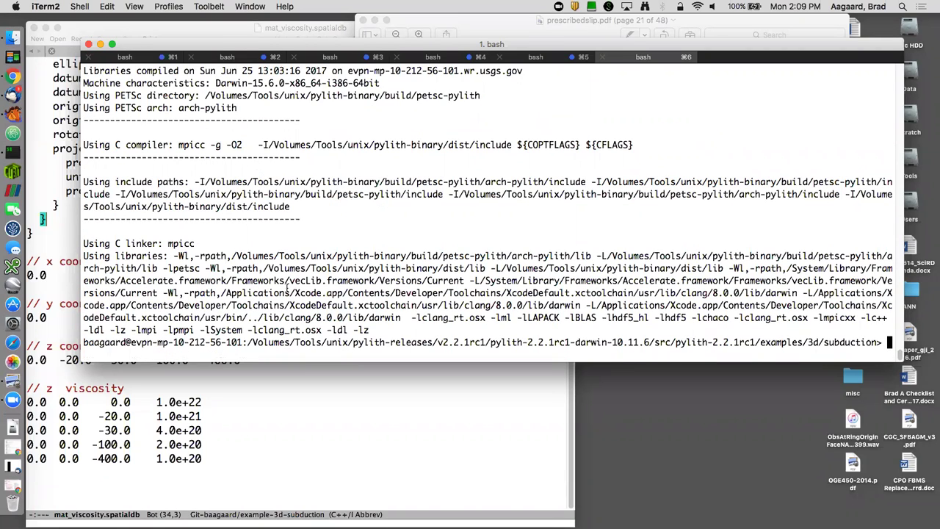
key("Up")
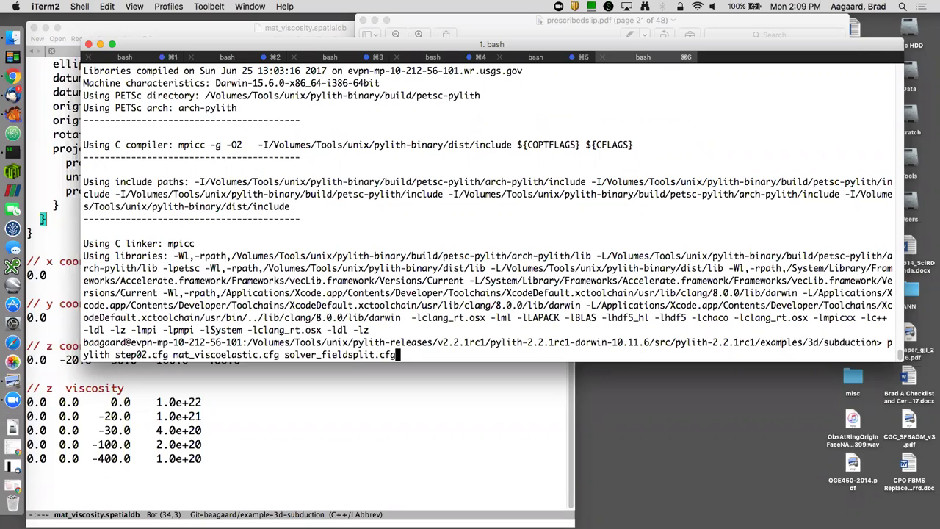
type(">& log")
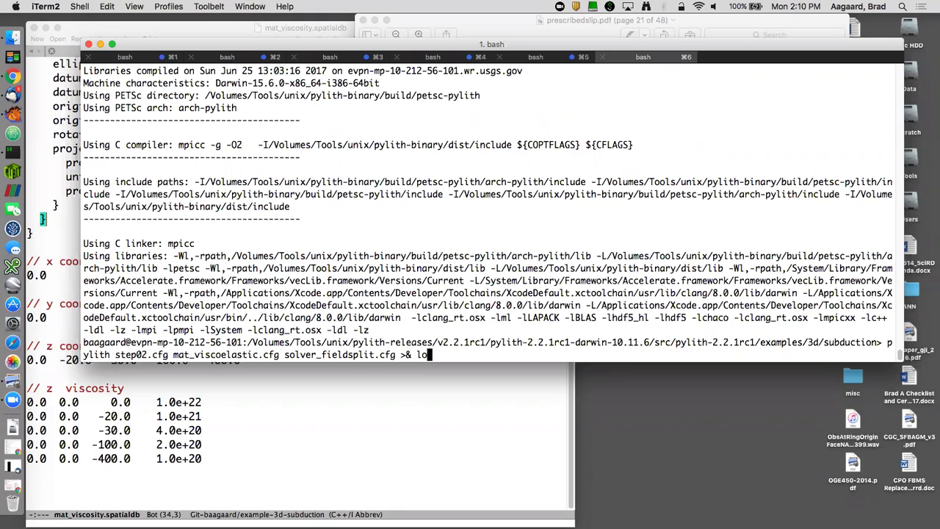
key("BackSpace")
key("BackSpace")
key("BackSpace")
type("step.03 &")
key("ctrl+u")
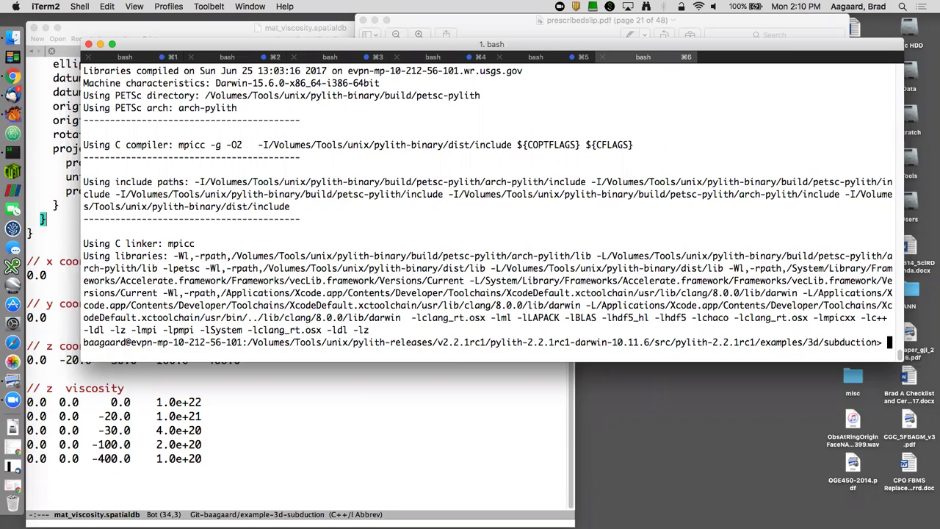
type("ls")
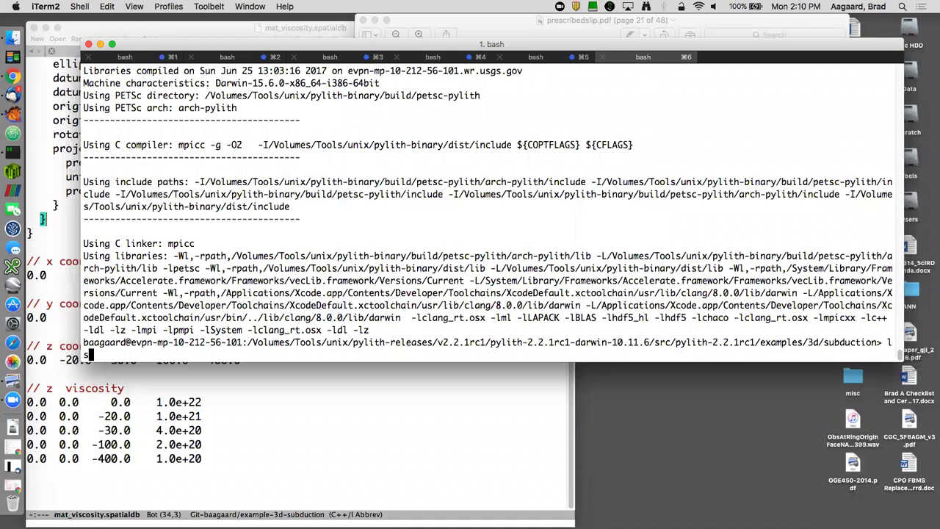
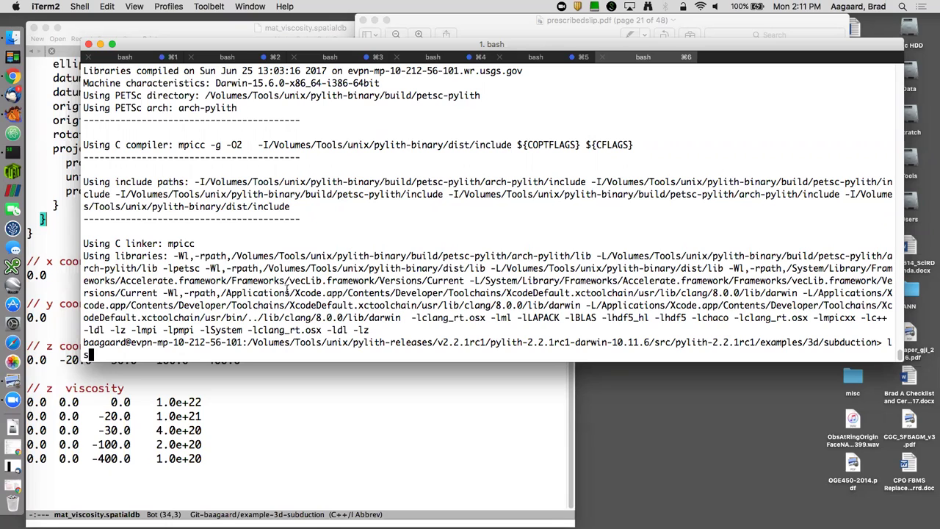
- Change into output/, list its step02 files, and print step02-wedge.xmf with cat
key("ctrl+a")
type("cd output/")
key("Return")
type("ls")
key("Return")
type("cat")
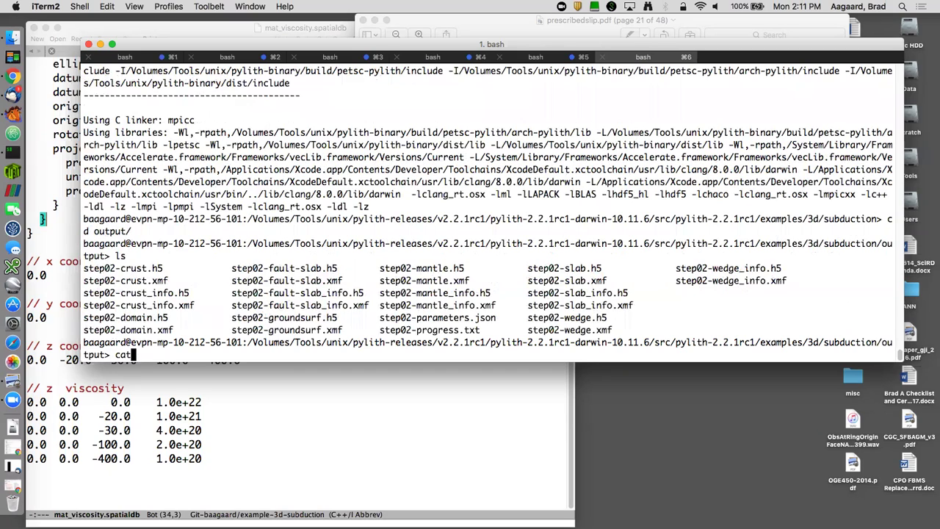
type(" step02-wedge.xmf")
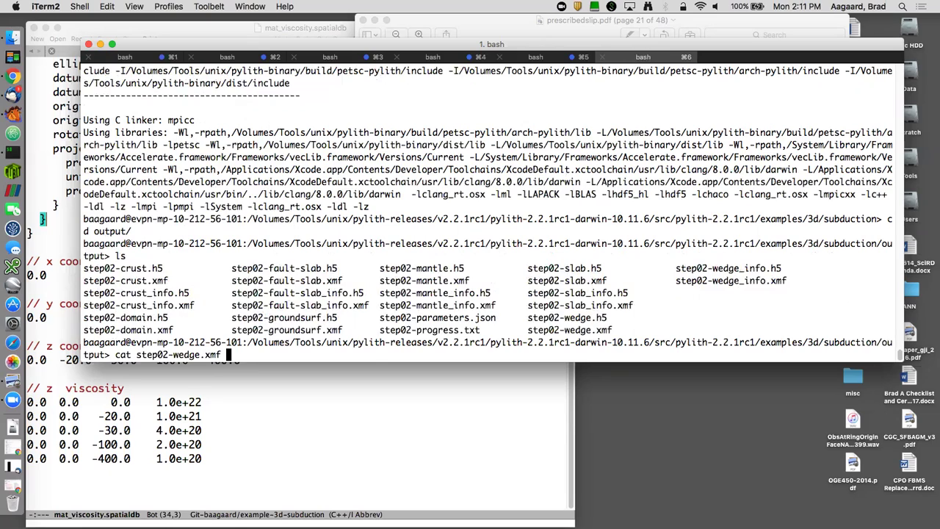
key("Return")
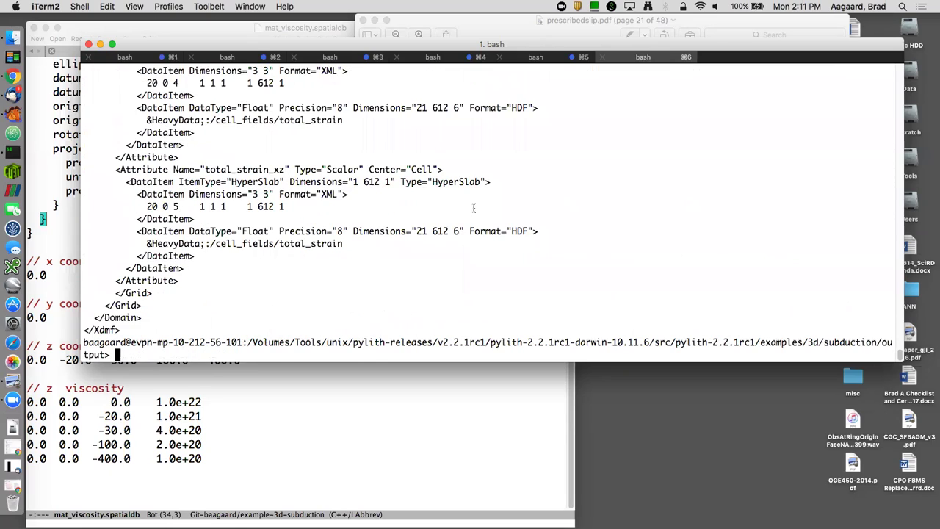
scroll(472, 215, "up", 10)
scroll(472, 215, "up", 20)
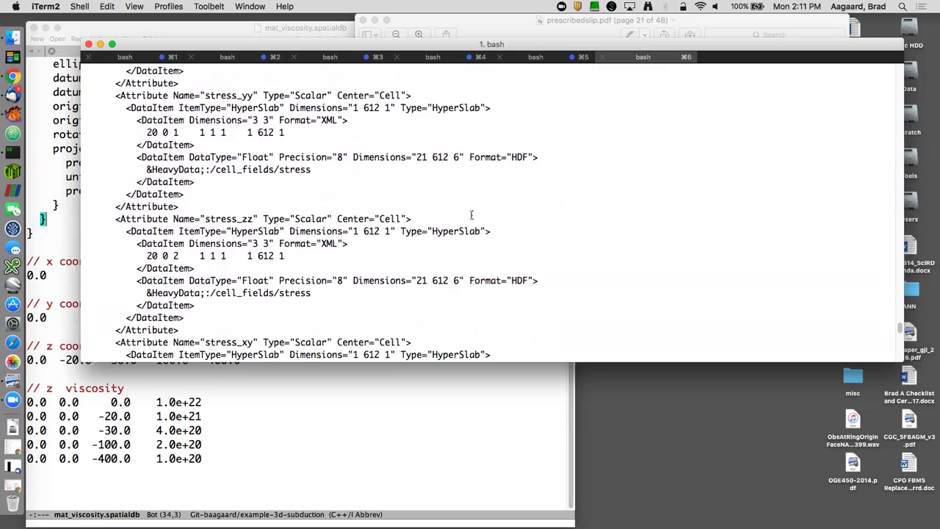
scroll(469, 214, "up", 15)
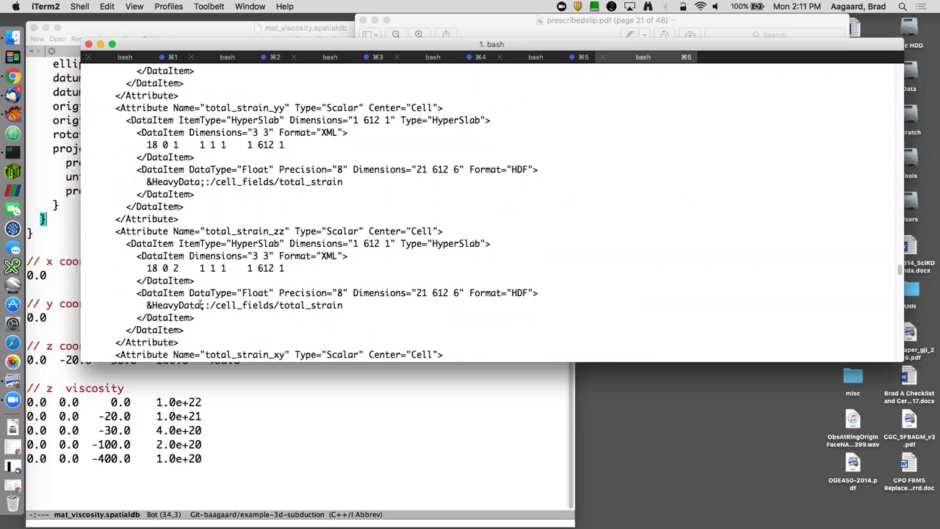
left_click_drag(147, 305, 345, 305)
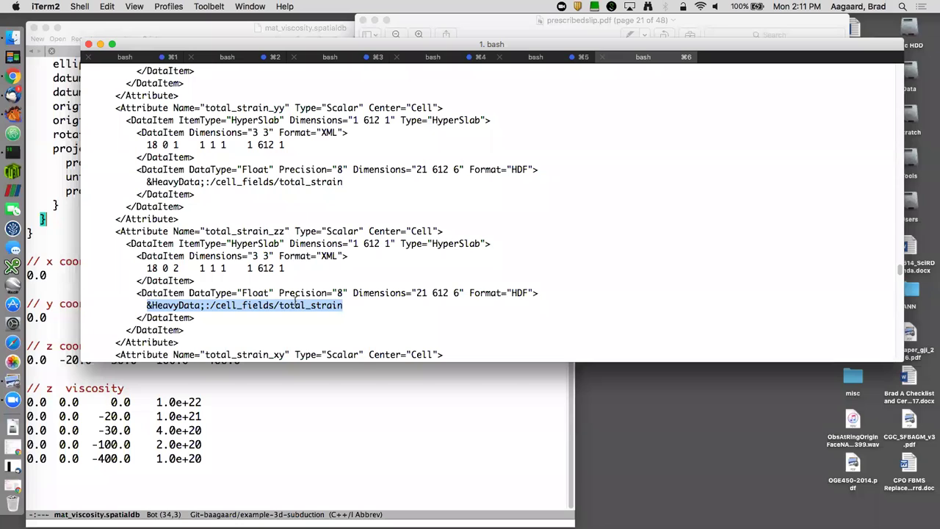
scroll(298, 300, "up", 1)
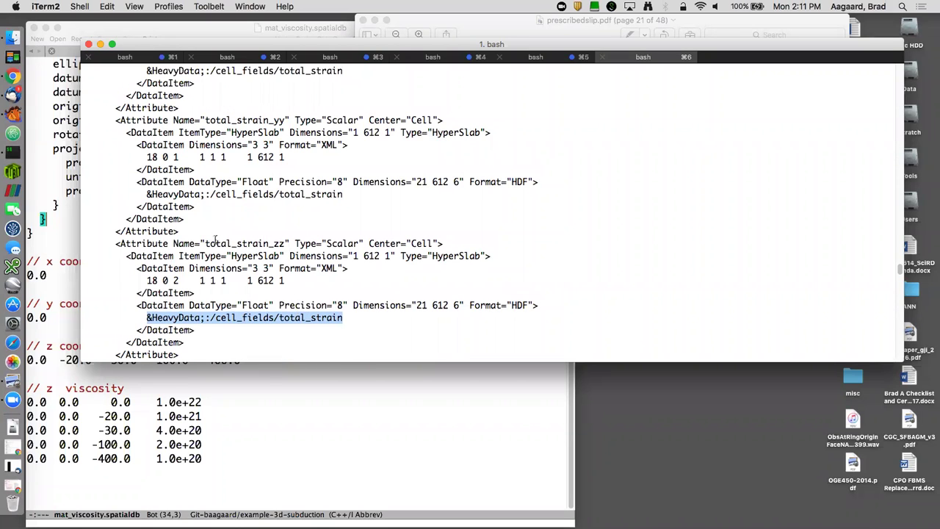
left_click_drag(203, 244, 284, 244)
scroll(281, 244, "up", 3)
scroll(281, 243, "up", 5)
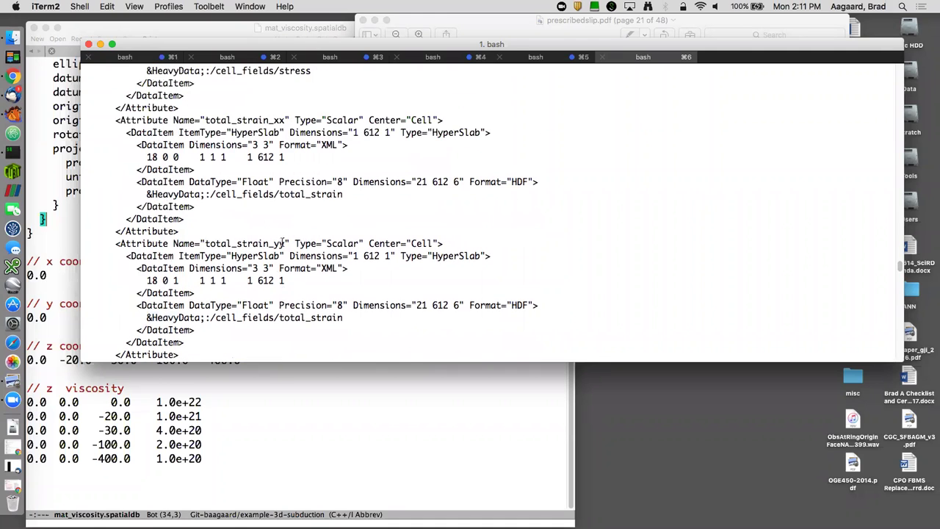
scroll(283, 243, "up", 5)
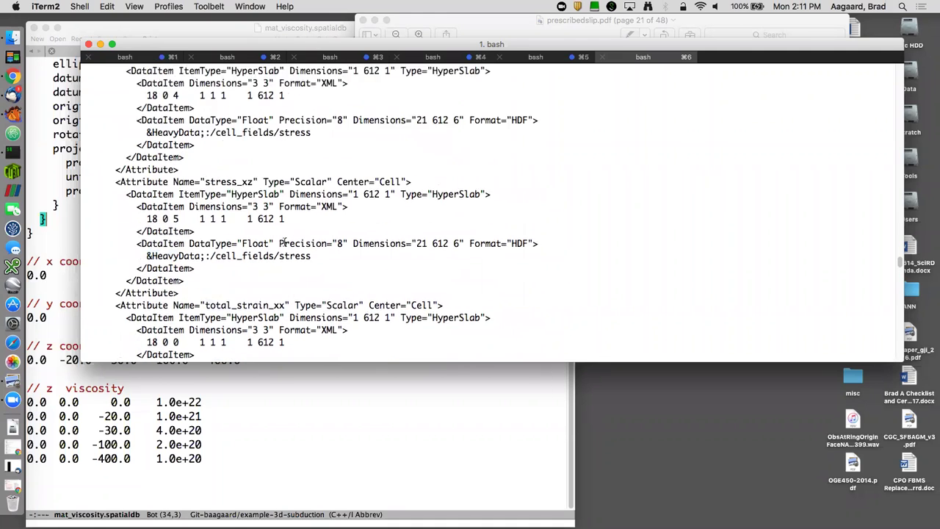
scroll(284, 244, "up", 5)
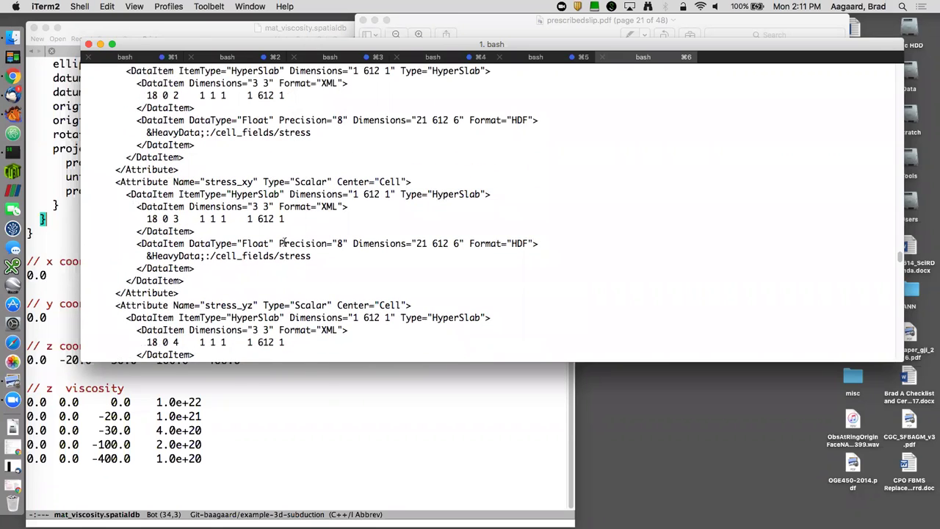
scroll(282, 244, "up", 1)
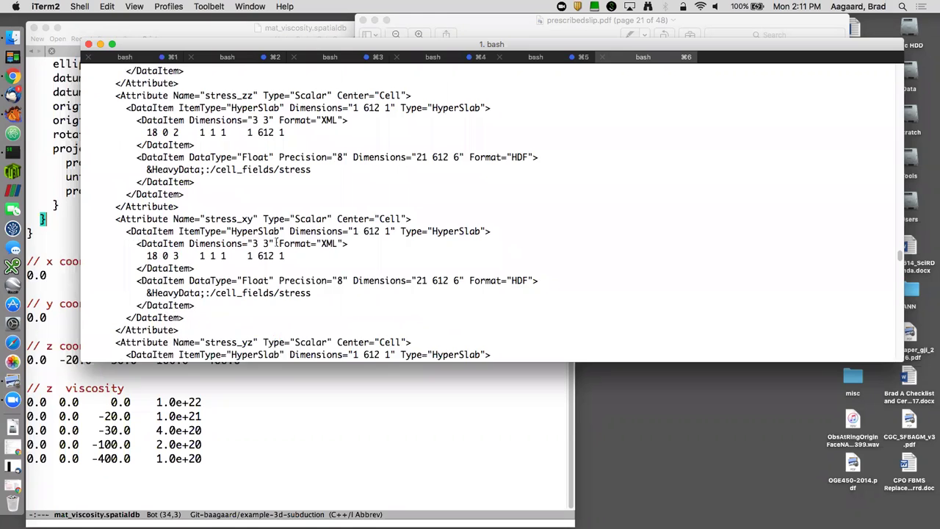
scroll(277, 243, "up", 5)
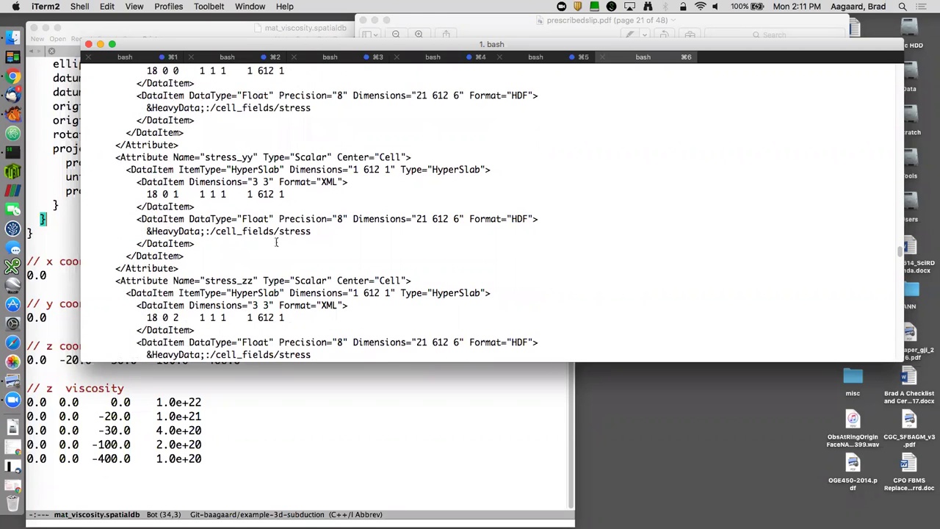
scroll(277, 243, "up", 10)
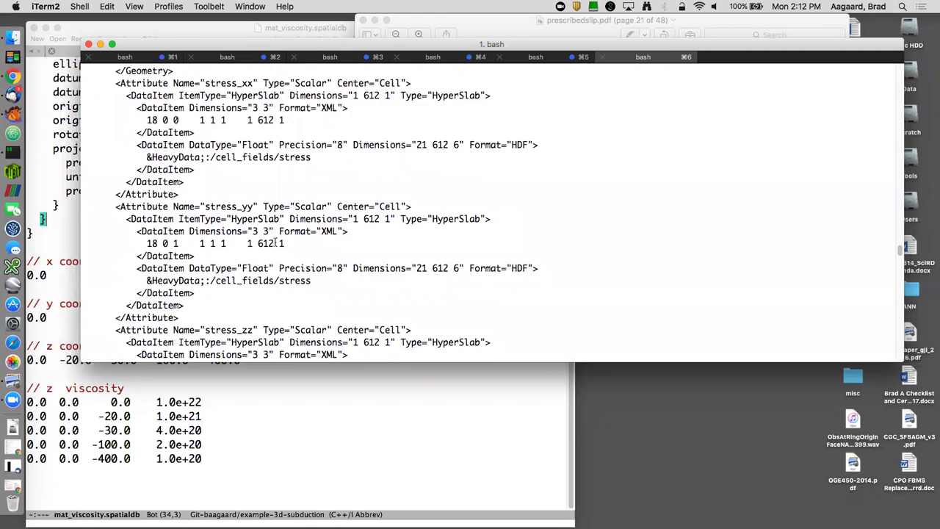
scroll(276, 243, "up", 12)
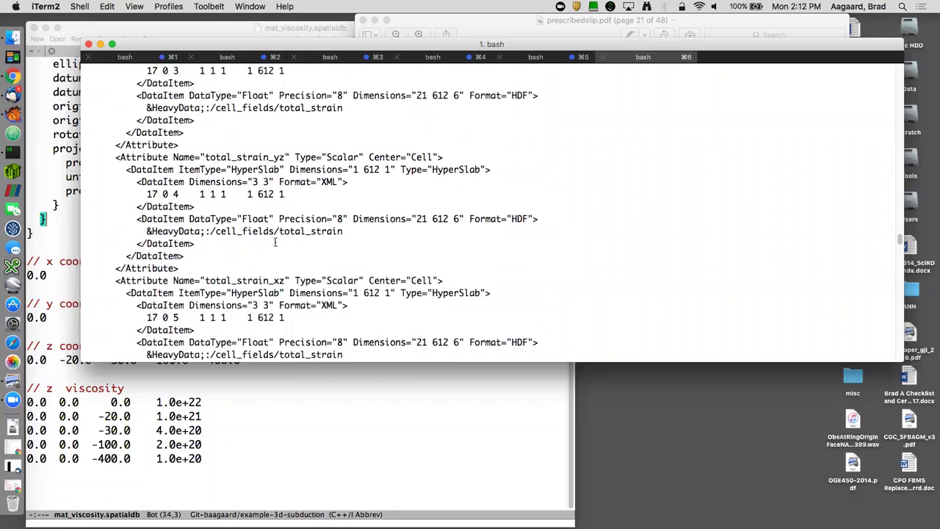
scroll(276, 244, "up", 12)
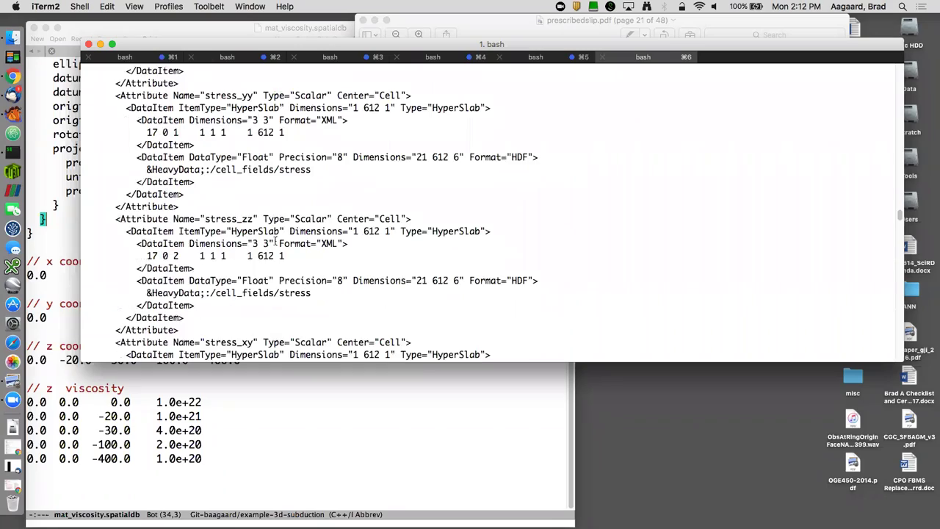
scroll(276, 243, "up", 12)
scroll(276, 241, "up", 12)
scroll(272, 241, "up", 12)
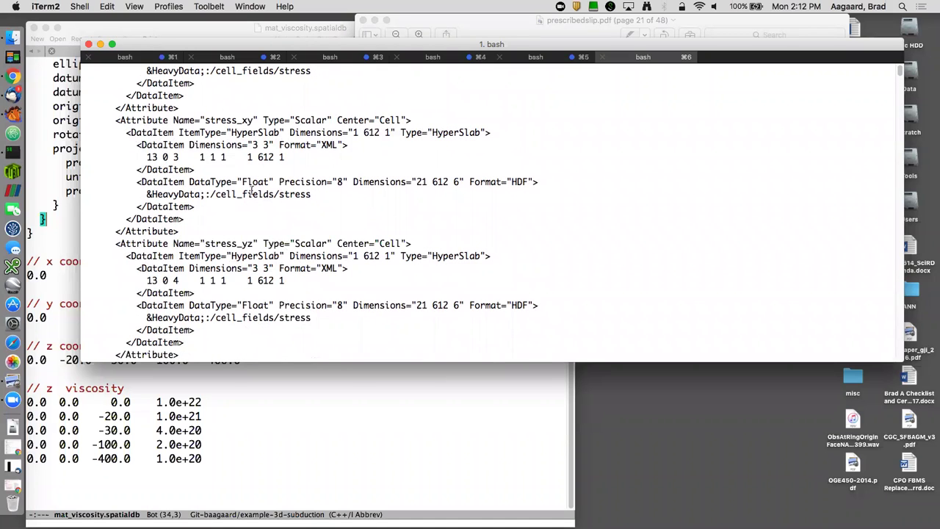
- Reopen step02-wedge.xmf in the less pager instead of cat
type("le")
key("BackSpace")
key("BackSpace")
type("le")
key("BackSpace")
key("BackSpace")
key("Up")
key("ctrl+a")
key("Right")
key("Right")
key("Right")
key("BackSpace")
key("BackSpace")
key("BackSpace")
type("less")
key("Return")
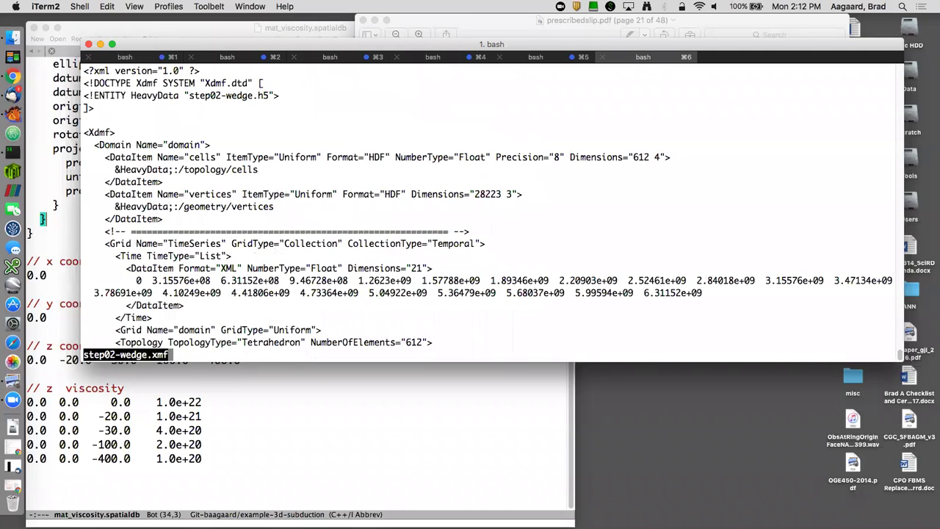
- Highlight the topology/cells and /geometry/vertices references, then quit the pager and begin an h5dump -n command
triple_click(191, 170)
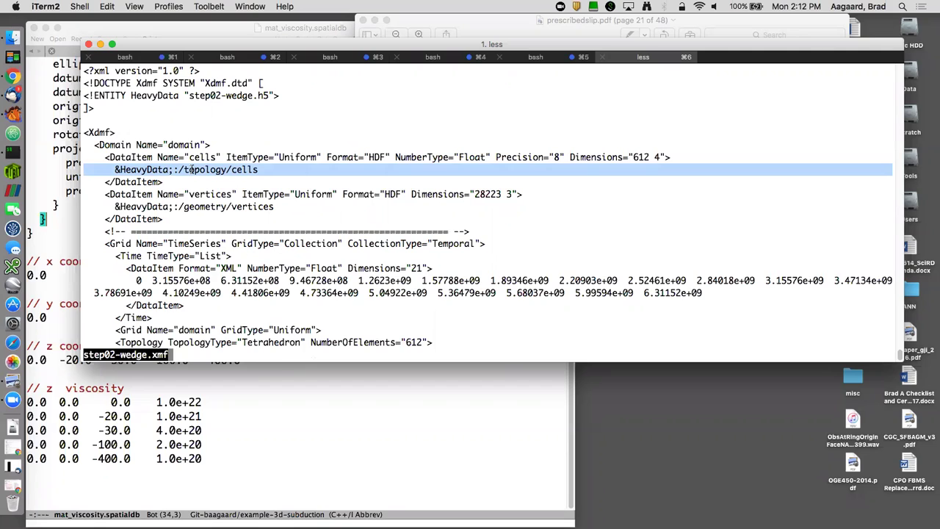
double_click(211, 206)
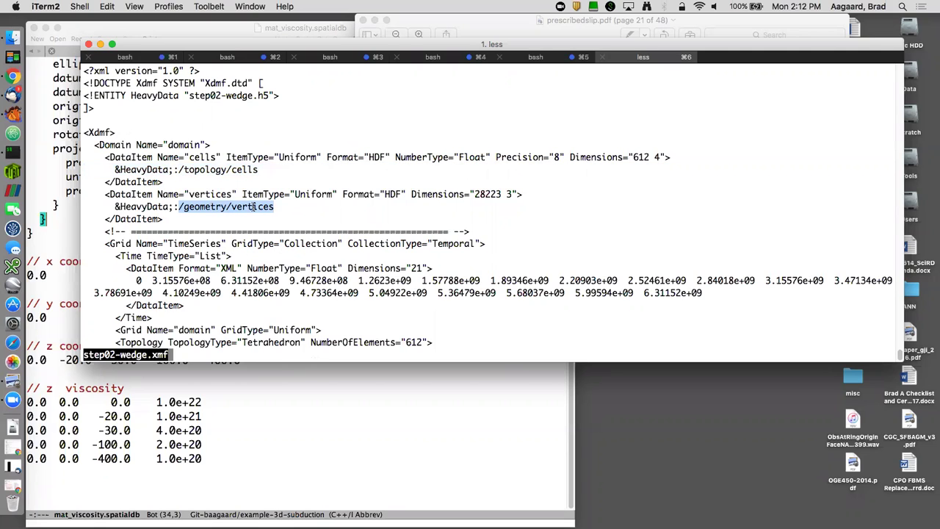
type("q")
type("h5dump -n")
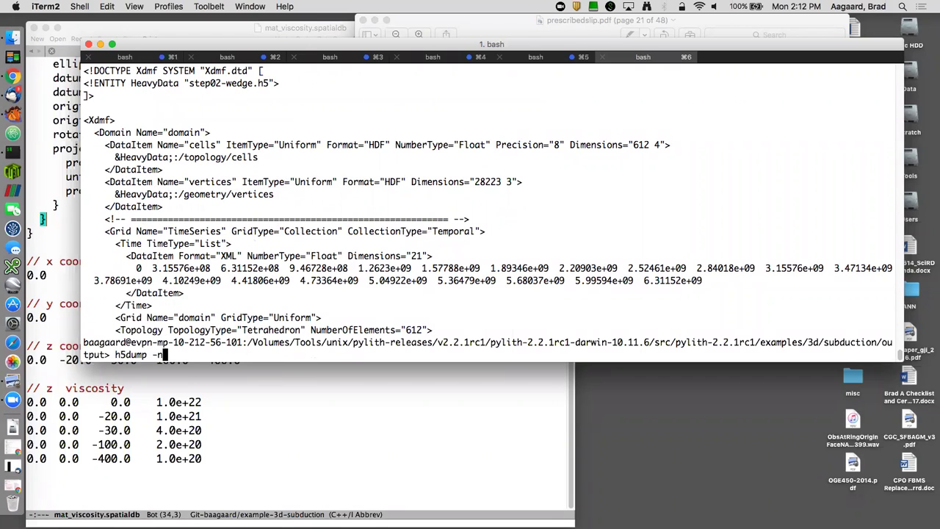
- Run h5dump -n on step02-wedge.xmf, which fails
key("Up")
key("ctrl+a")
key("Right")
key("Right")
key("Right")
key("Right")
key("Right")
key("ctrl+u")
type("h5dump -")
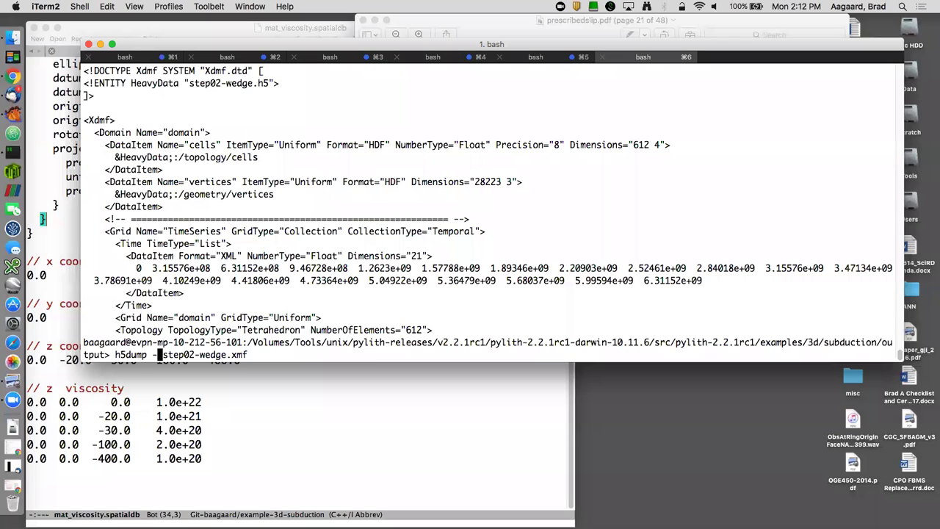
type("n")
key("Return")
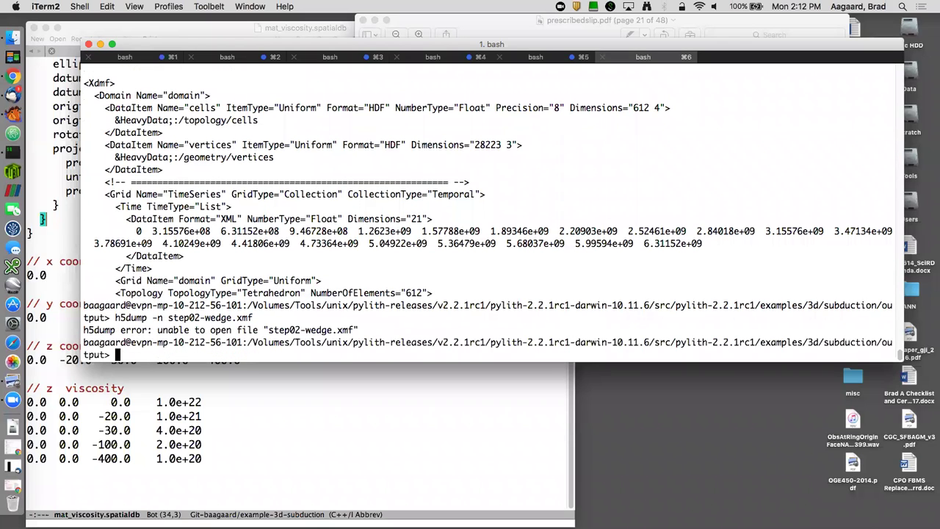
- Rerun h5dump -n on step02-wedge.h5 to list its groups and datasets
key("Up")
key("BackSpace")
key("BackSpace")
key("BackSpace")
type("h5")
key("Return")
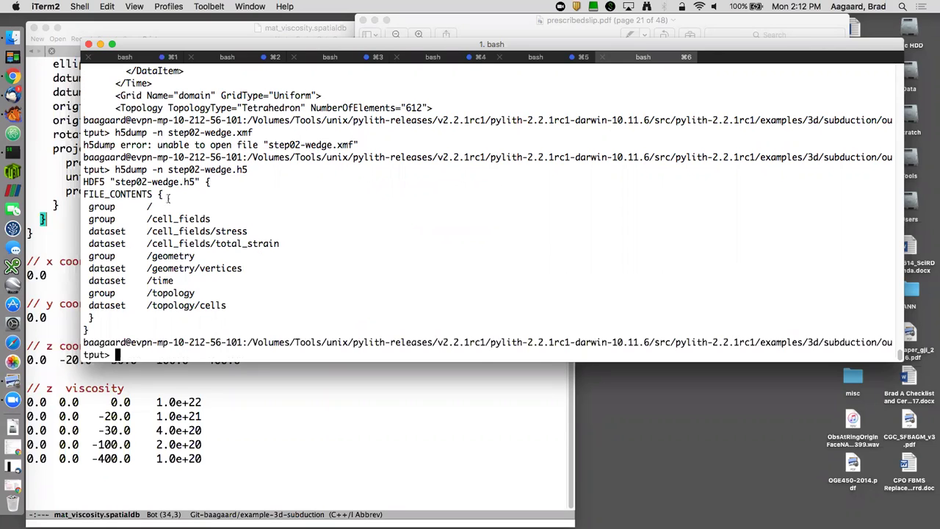
- Highlight the /cell_fields/stress, /geometry/vertices, /time and /topology/cells datasets in the listing
left_click_drag(165, 216, 165, 266)
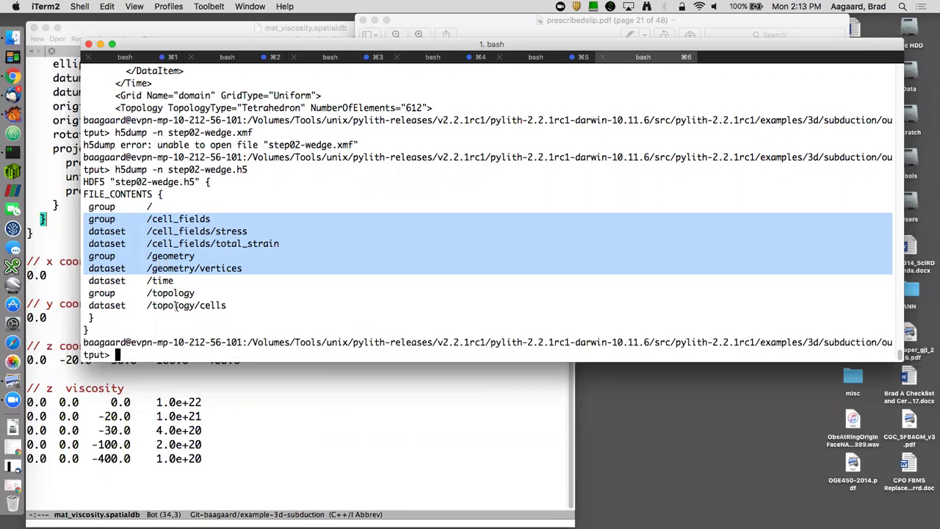
double_click(203, 233)
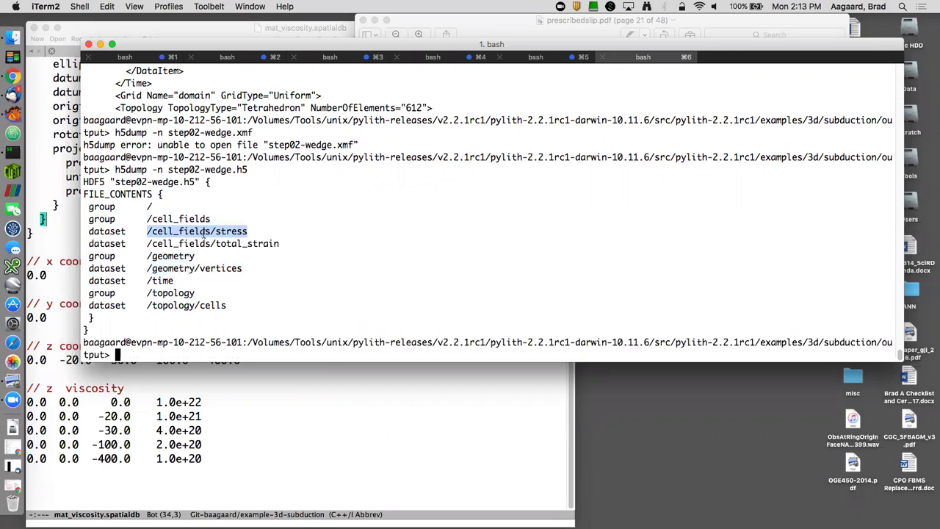
triple_click(216, 269)
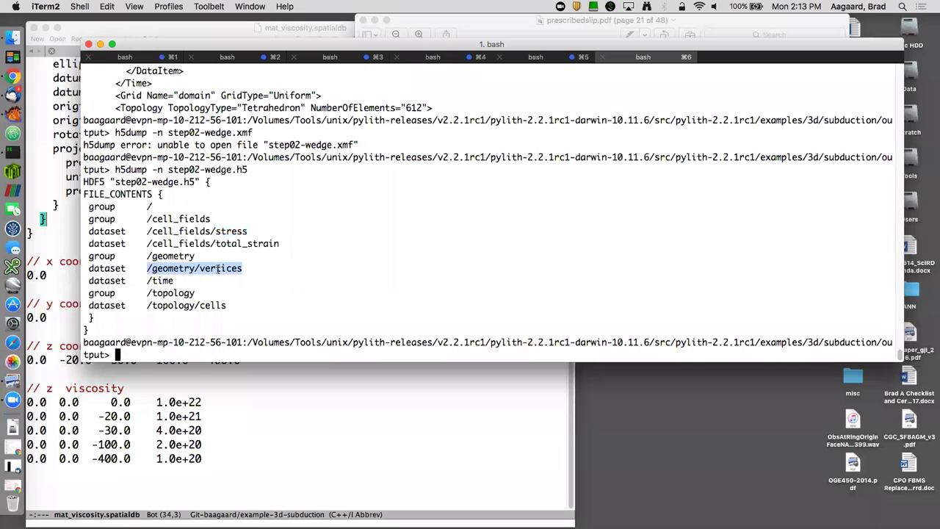
double_click(160, 280)
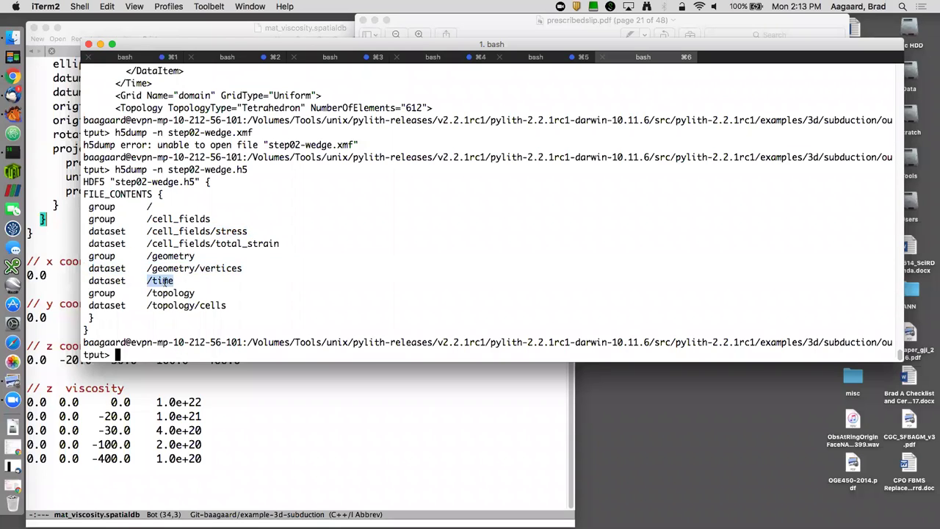
double_click(208, 305)
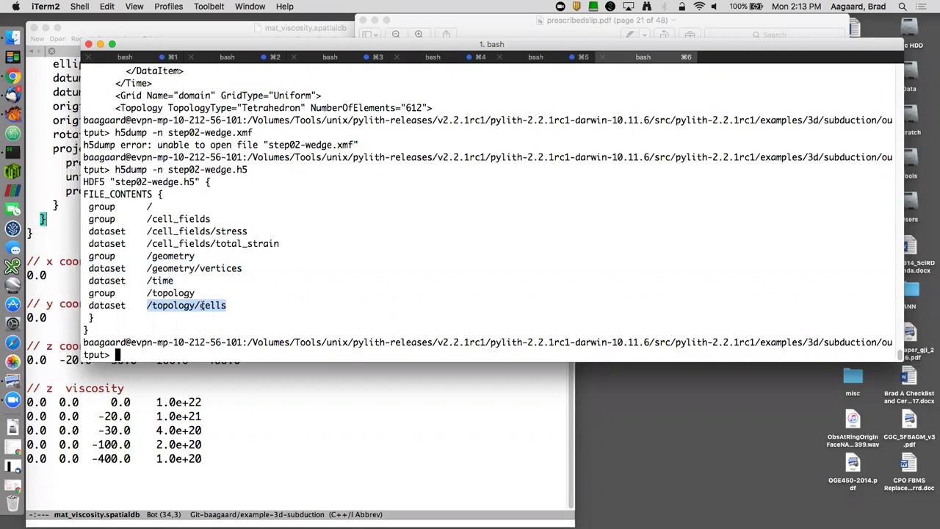
left_click(247, 294)
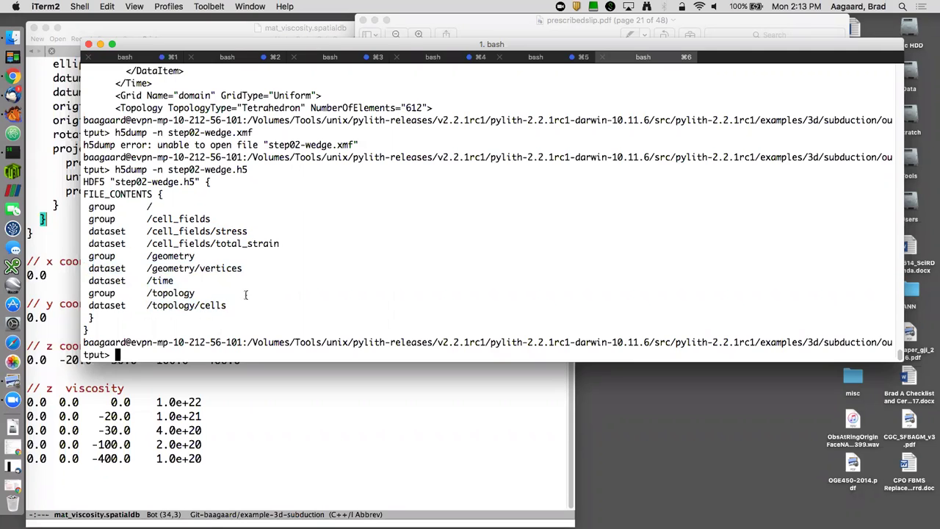
- Go up to the subduction directory with cd .., clear the screen, and list its files
type("cd ..")
key("Return")
key("ctrl+l")
type("ls")
key("Return")
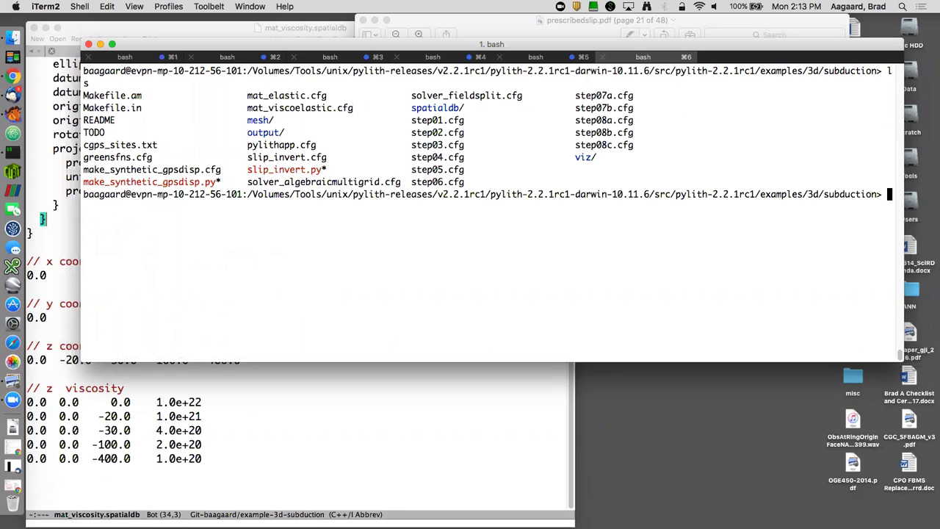
- Enter the executable path /Volumes/Tools/OSX/ParaView-5.4.0.app/Contents/MacOS/paraview
type("/V")
key("Tab")
type("T")
key("Tab")
type("O")
key("Tab")
type("PA")
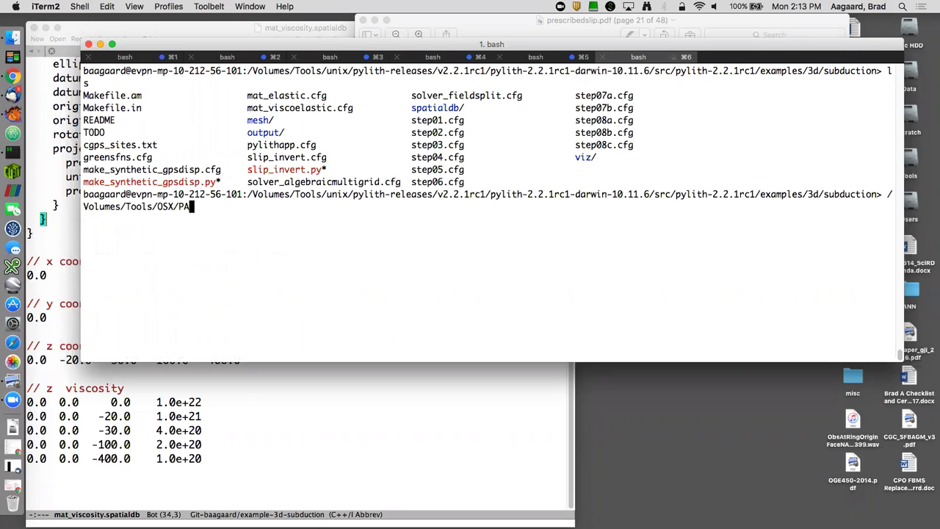
key("Tab")
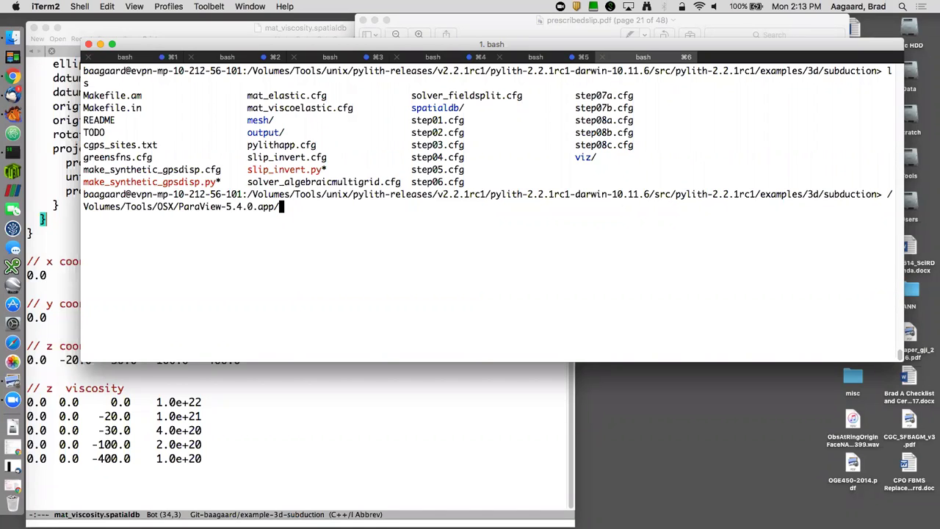
key("Tab")
type("Ma")
key("Tab")
type("p")
key("Tab")
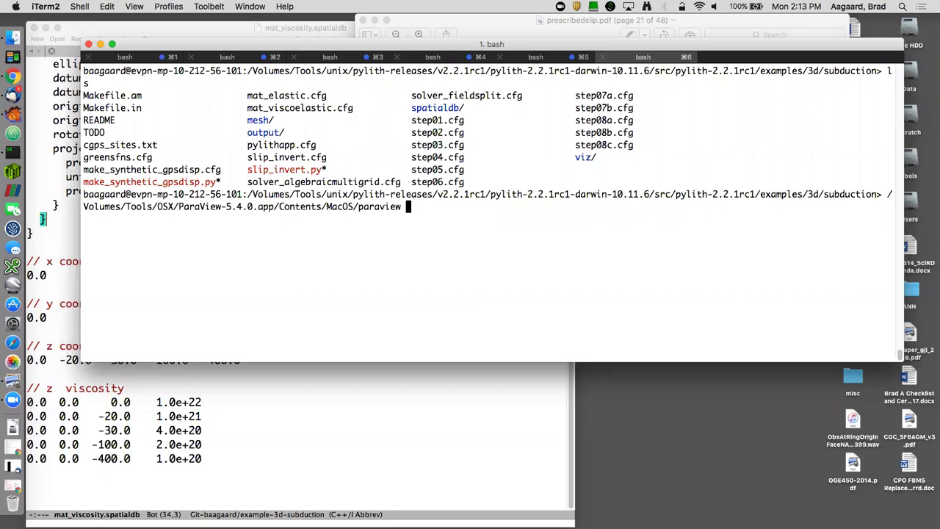
- Add --script=viz/plot_dispwarp.py and launch ParaView
type("--script=v")
key("Tab")
type("plot_dispwa")
key("Tab")
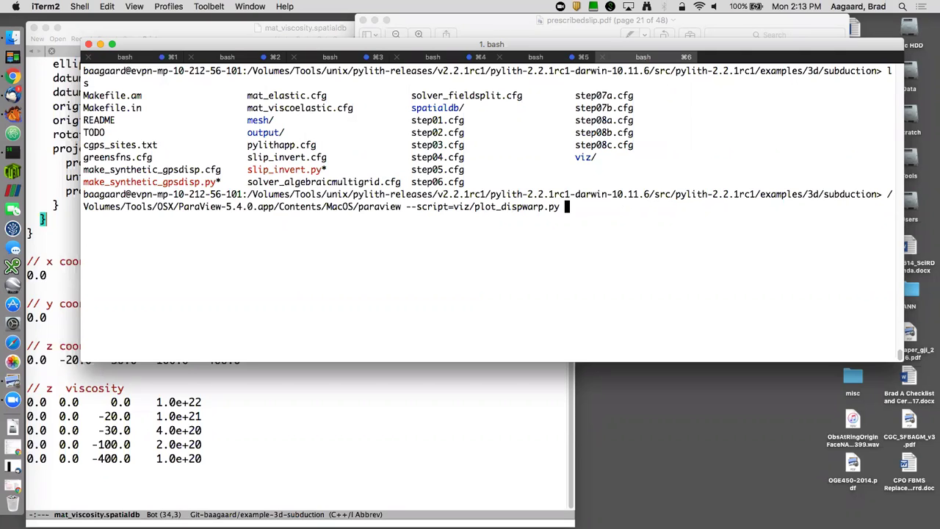
key("Return")
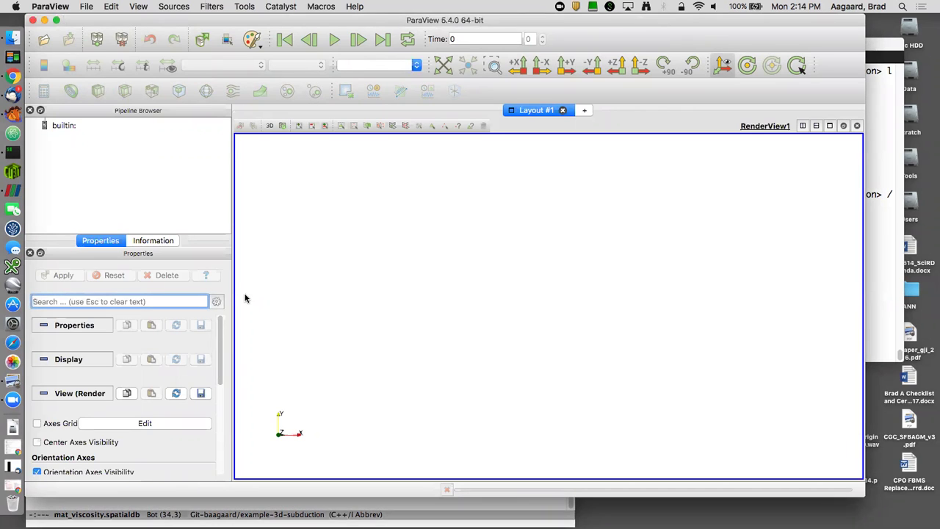
- Move the empty ParaView window aside to reveal the terminal error, then close it
left_click(371, 172)
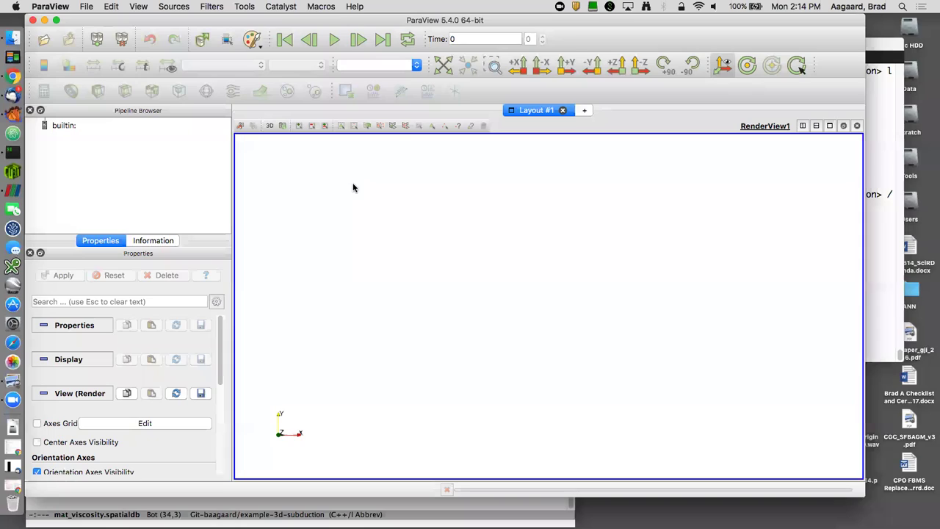
left_click_drag(349, 18, 418, 19)
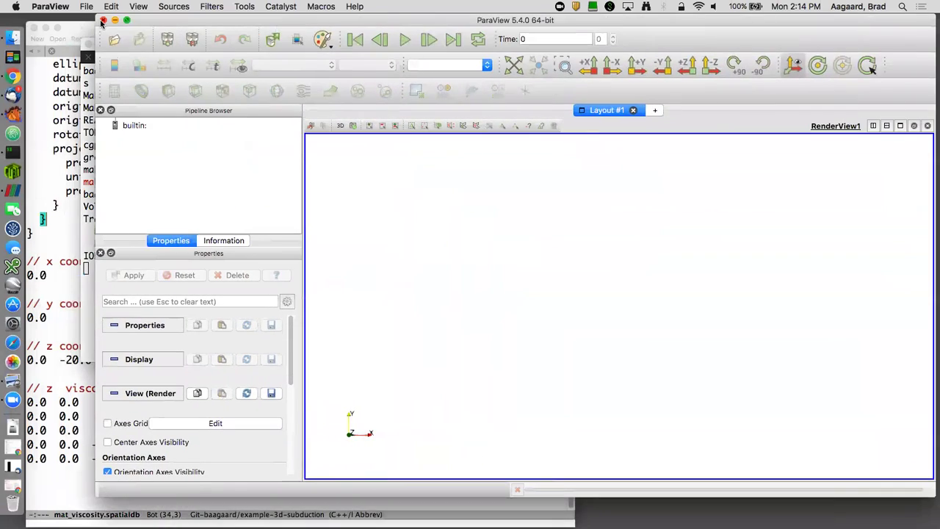
left_click(104, 21)
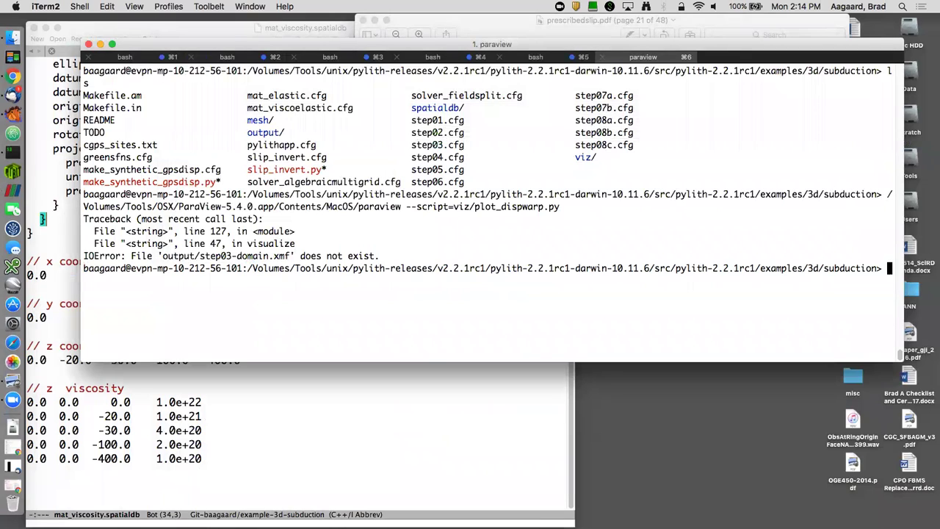
- Open viz/plot_dispwarp.py in vim
key("Return")
type("vim ")
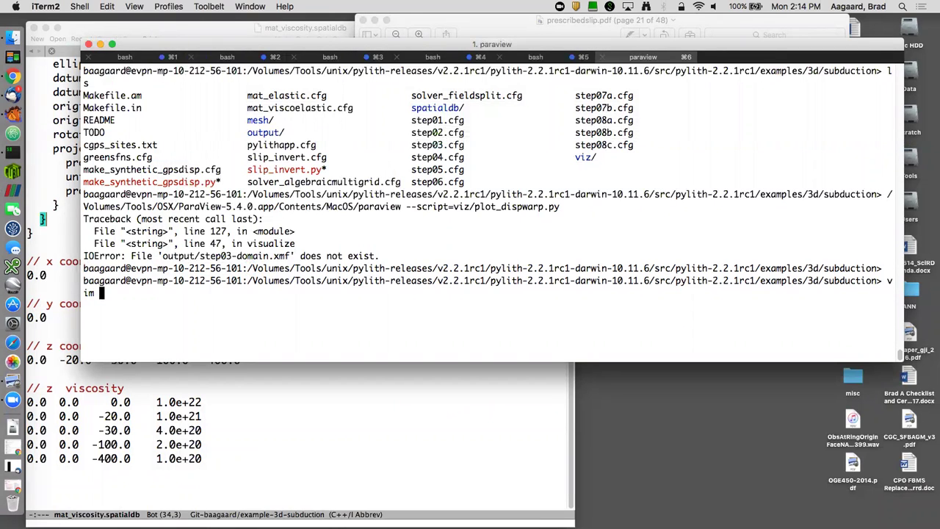
type("viz/plot_ste")
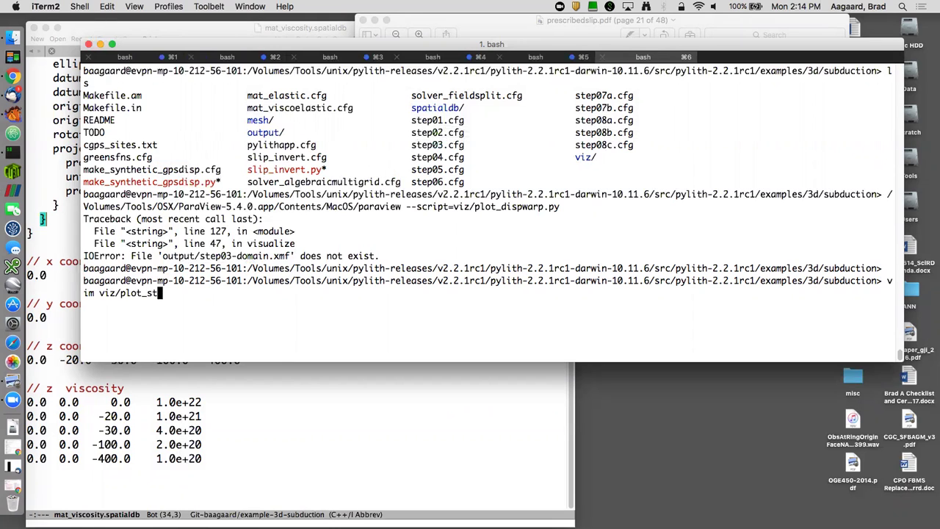
key("BackSpace")
key("BackSpace")
key("BackSpace")
type("dw")
key("BackSpace")
key("BackSpace")
type("disp")
key("Tab")
key("Return")
- Change SIM_NAME from step03 to step02, save with :wq, and rerun the paraview command
key("j")
key("j")
key("j")
key("j")
key("j")
key("j")
key("j")
key("j")
key("j")
key("j")
key("j")
key("j")
key("j")
key("j")
key("j")
key("j")
key("j")
key("j")
key("j")
key("j")
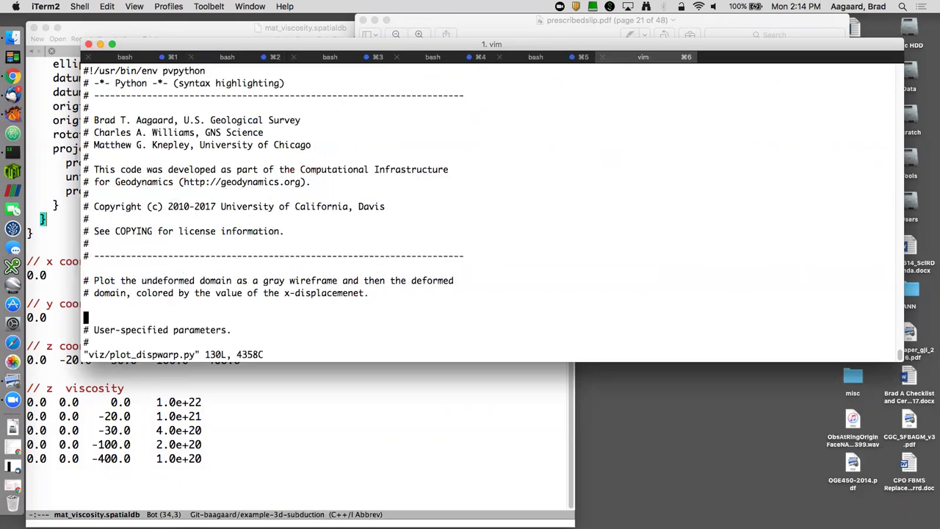
key("j")
key("j")
key("j")
key("j")
key("j")
key("j")
key("j")
key("j")
key("w")
key("w")
key("l")
key("l")
key("l")
key("l")
key("l")
key("l")
type("r2")
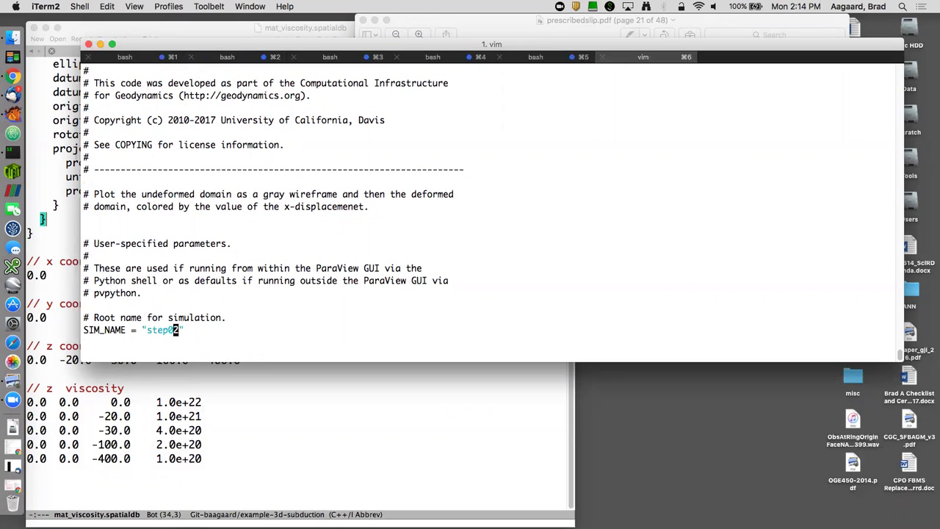
type(":wq")
key("Return")
key("Up")
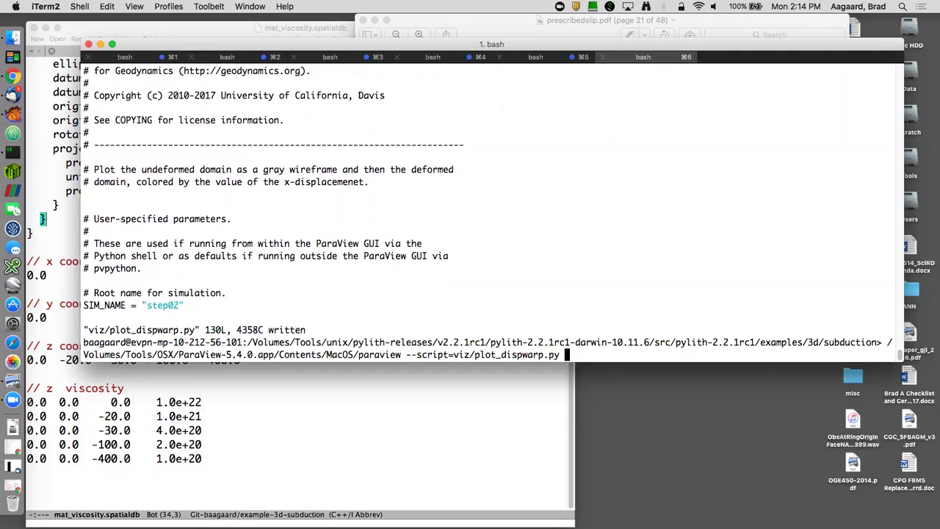
key("Return")
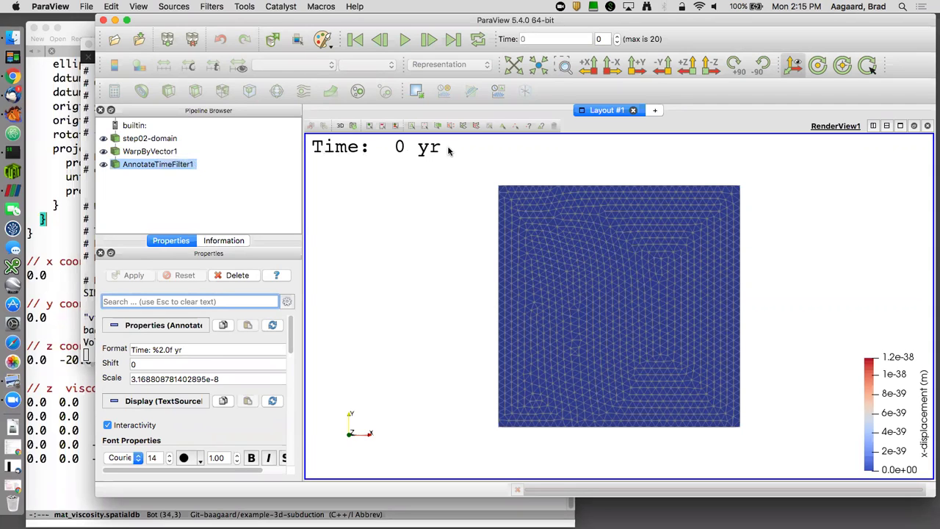
- Tilt the step02-domain mesh into a 3-D box view
left_click_drag(600, 324, 602, 255)
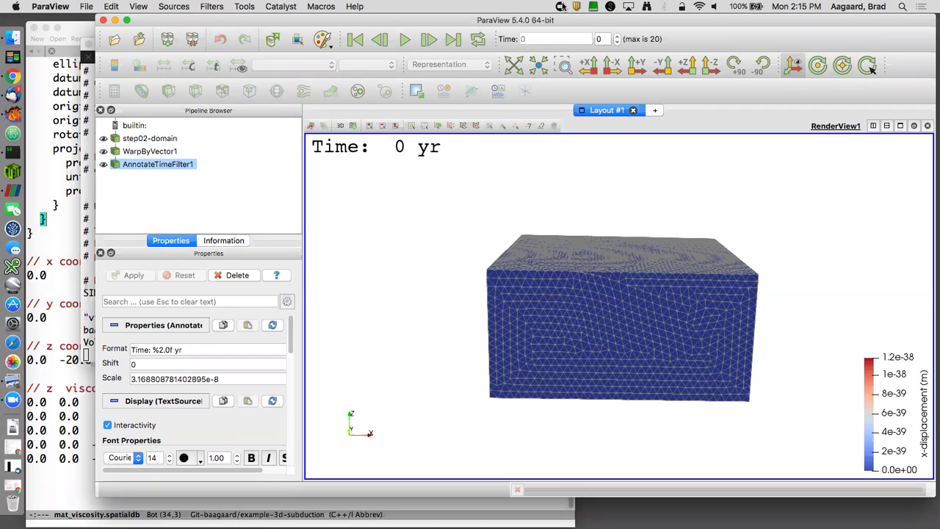
- Advance to the final 200 yr step and rescale WarpByVector1's colours to the visible range
left_click(404, 40)
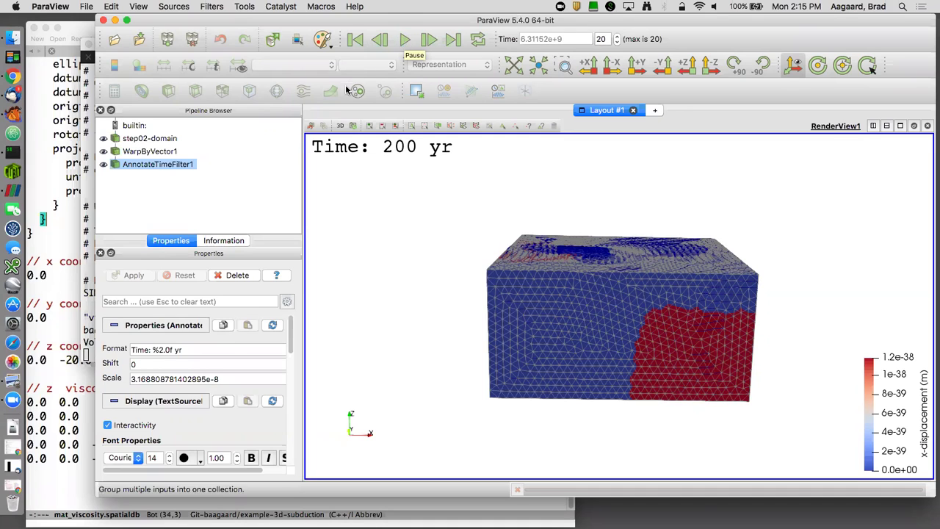
left_click(149, 152)
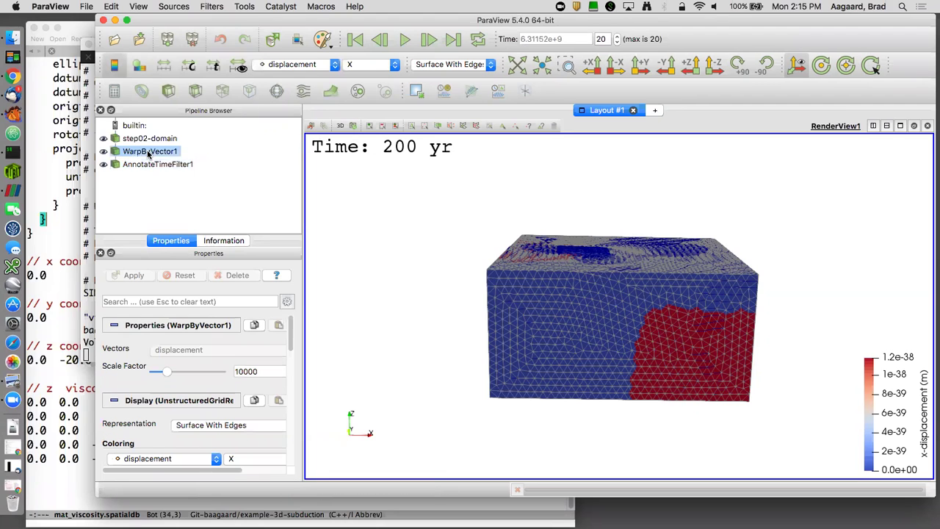
left_click(239, 66)
left_click_drag(596, 243, 546, 274)
scroll(546, 274, "up", 3)
scroll(548, 271, "up", 3)
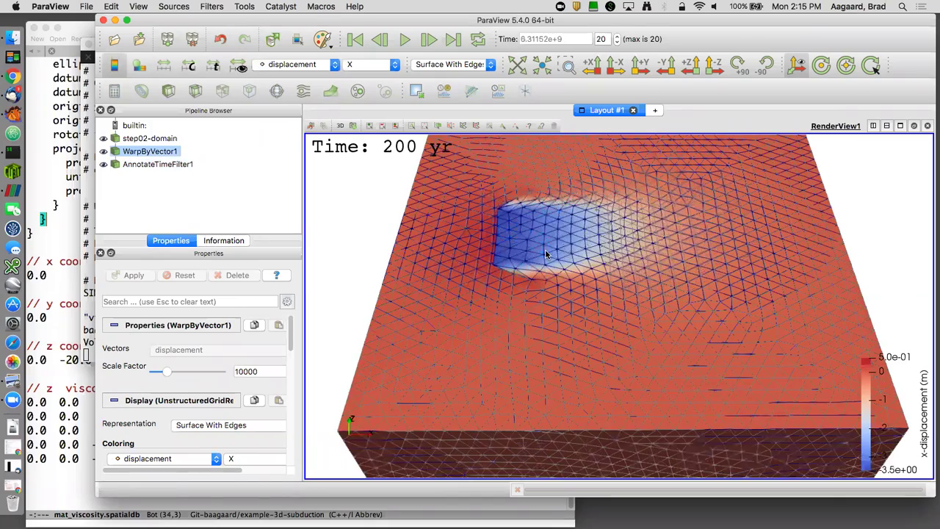
left_click_drag(491, 222, 520, 195)
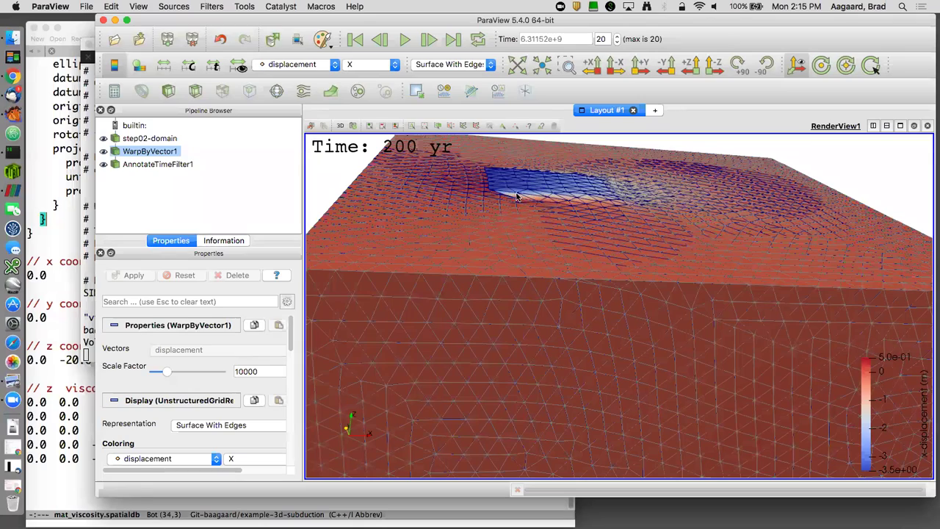
left_click_drag(556, 216, 106, 146)
- Hide and reshow WarpByVector1 to compare against the undeformed step02-domain wireframe
left_click(106, 140)
left_click(104, 151)
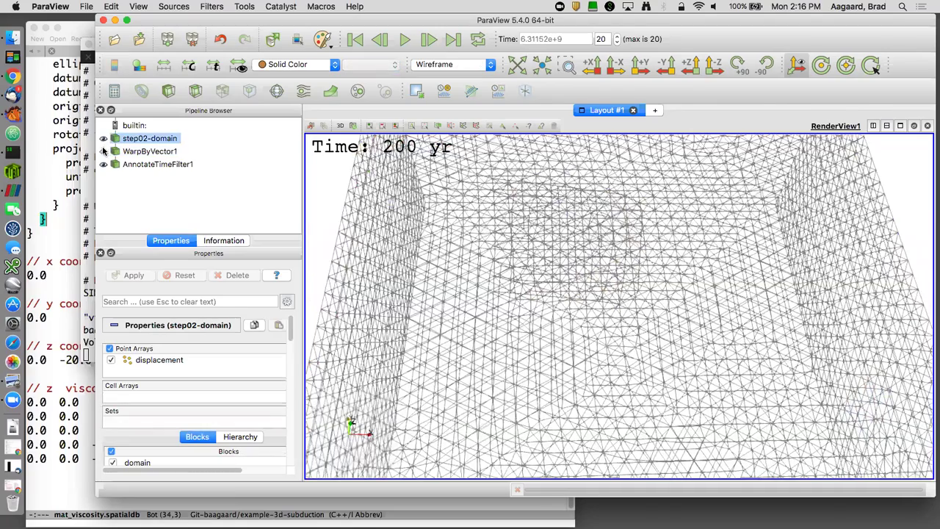
left_click(105, 150)
mouse_move(570, 213)
left_mouse_down()
mouse_move(570, 204)
mouse_move(571, 225)
mouse_move(570, 196)
left_mouse_up()
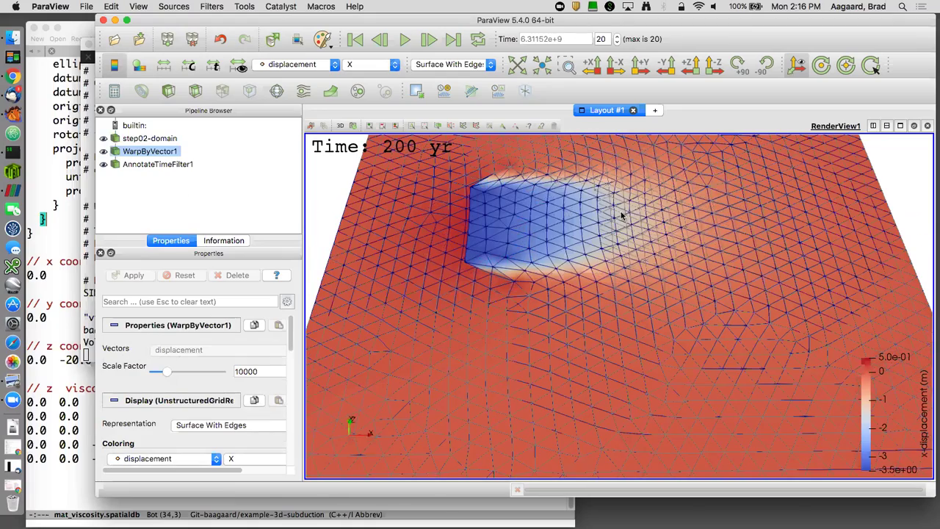
- Switch the displacement colouring to the Y component, then to Z
left_click(380, 66)
left_click(379, 75)
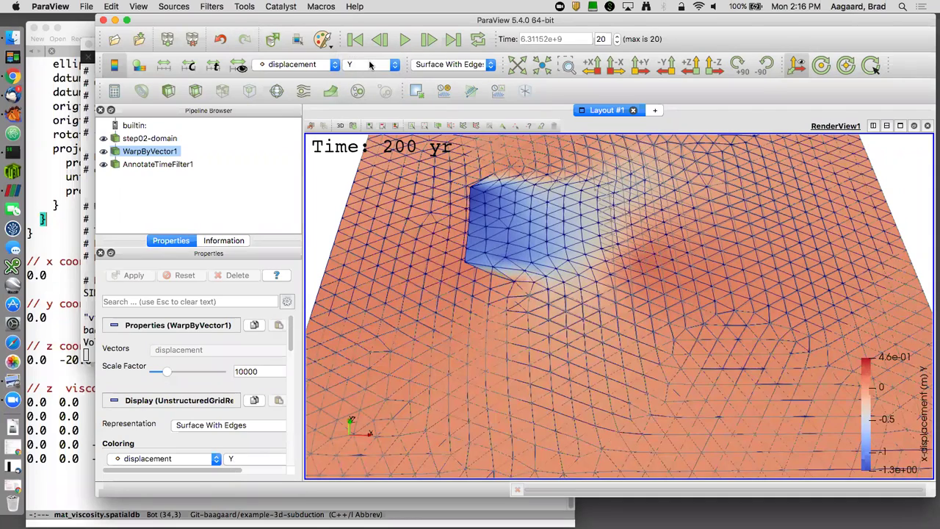
left_click(371, 64)
left_click(371, 76)
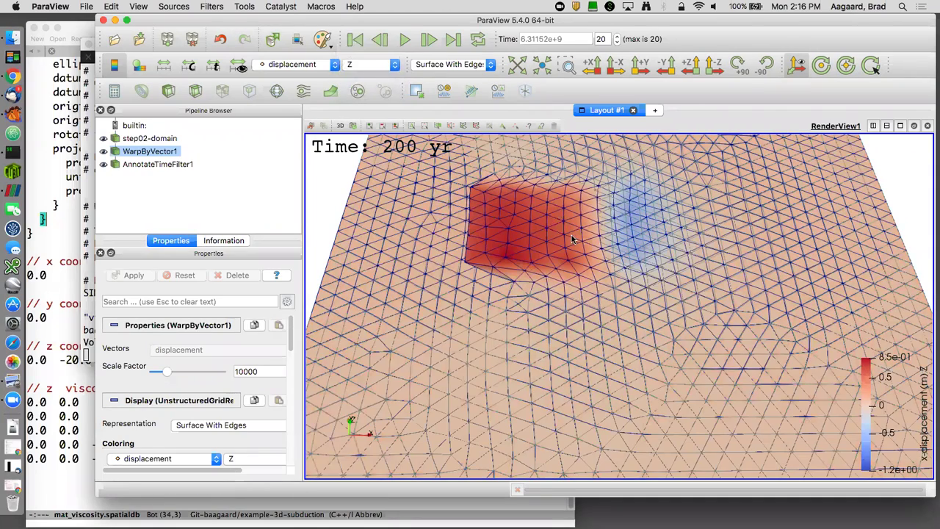
left_click_drag(572, 219, 871, 380)
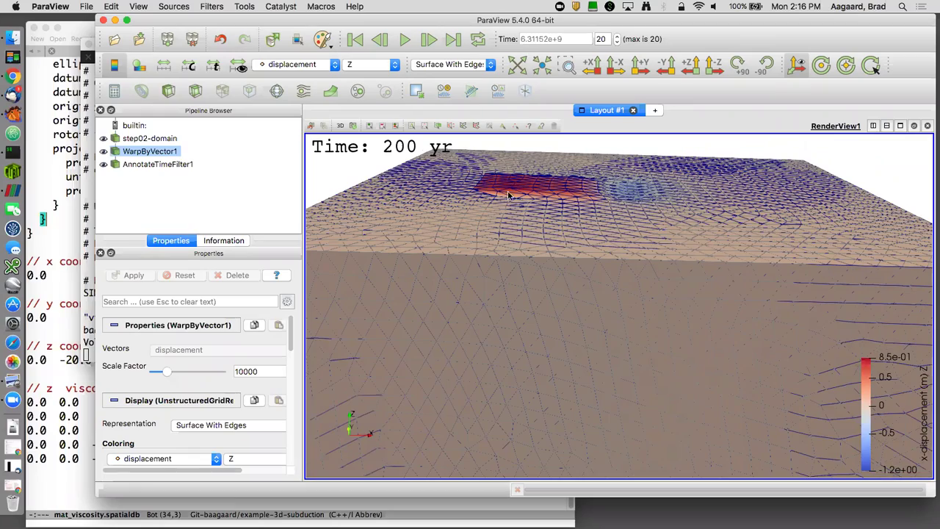
scroll(528, 219, "up", 5)
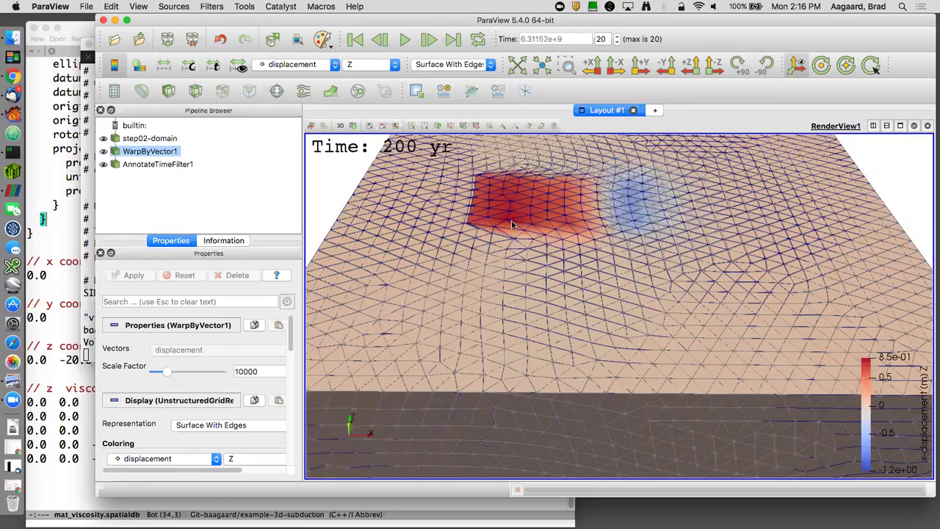
left_click_drag(667, 235, 661, 225)
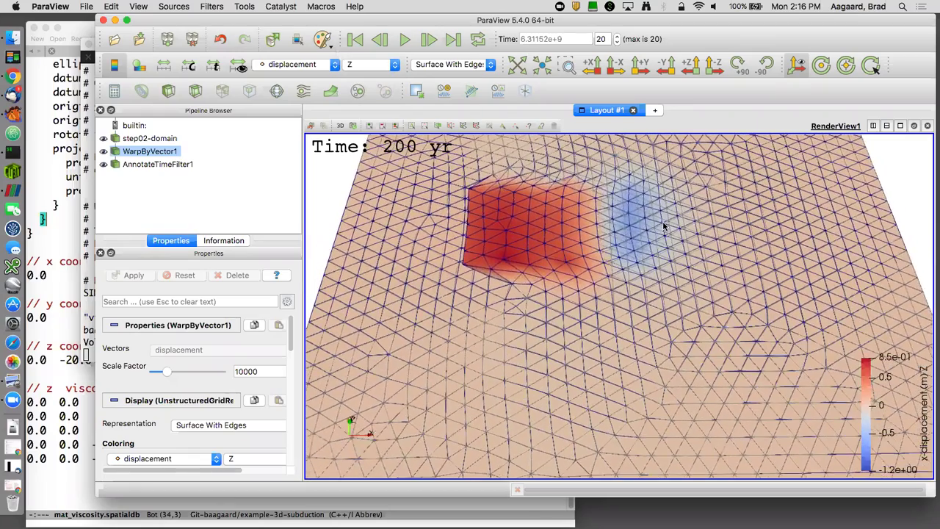